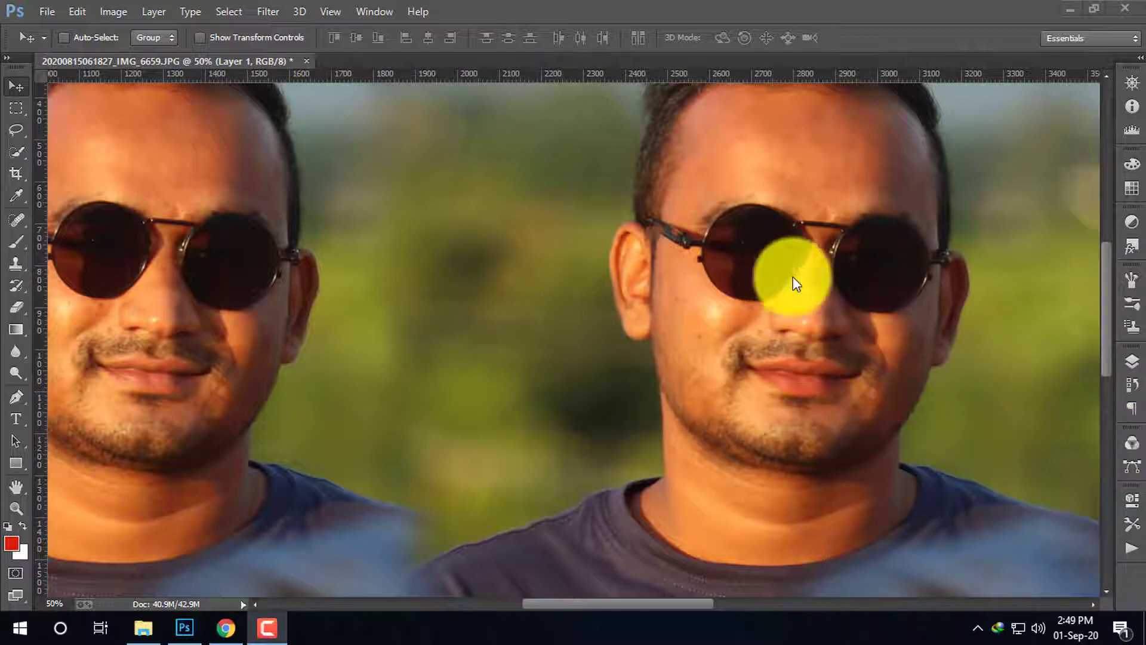
# Zoom to 200% so the blemished cheek and nose fill the window.
pyautogui.click(792, 305)
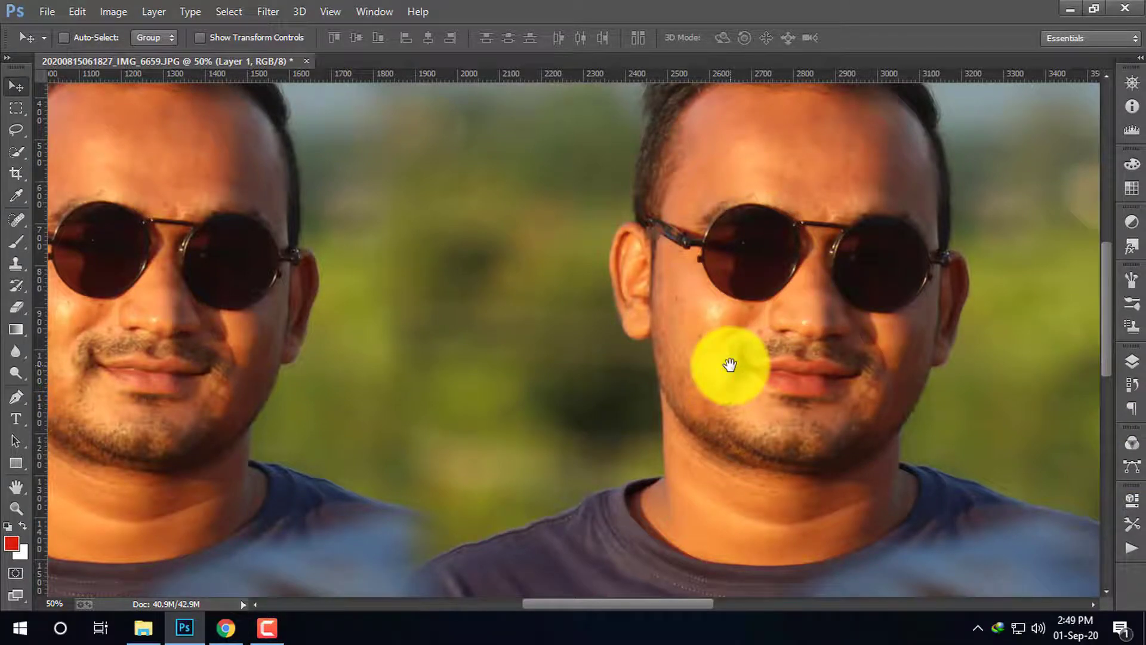
pyautogui.hotkey('ctrl', '+')
pyautogui.hotkey('ctrl', '+')
pyautogui.hotkey('ctrl', '+')
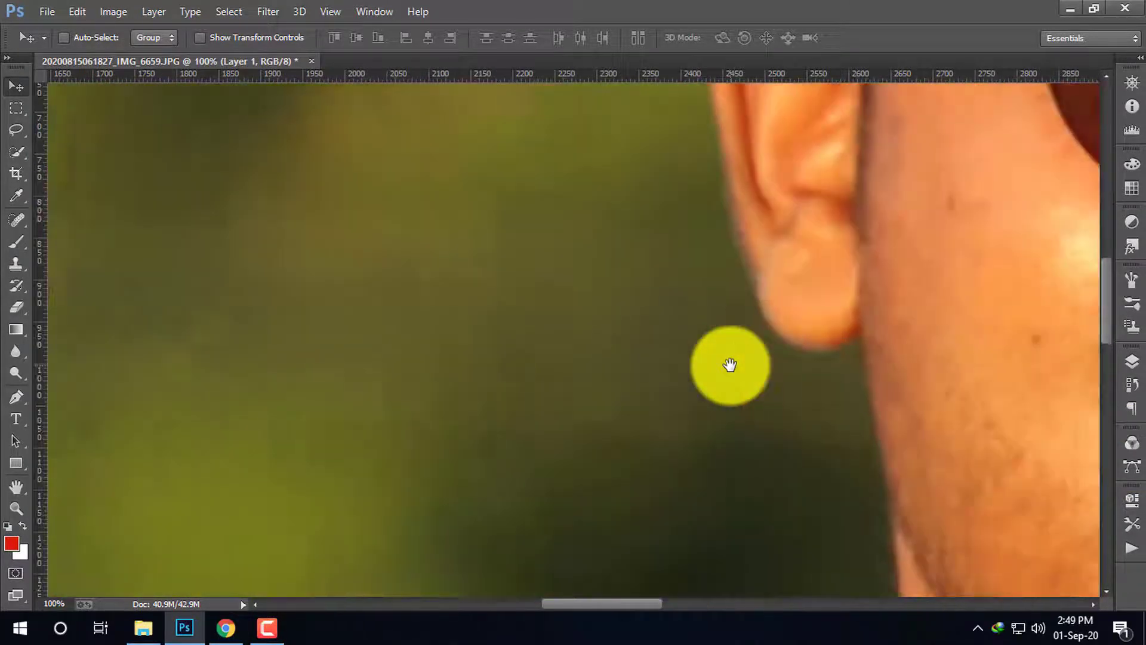
pyautogui.moveTo(900, 353)
pyautogui.mouseDown()
pyautogui.moveTo(639, 384)
pyautogui.moveTo(461, 336)
pyautogui.mouseUp()
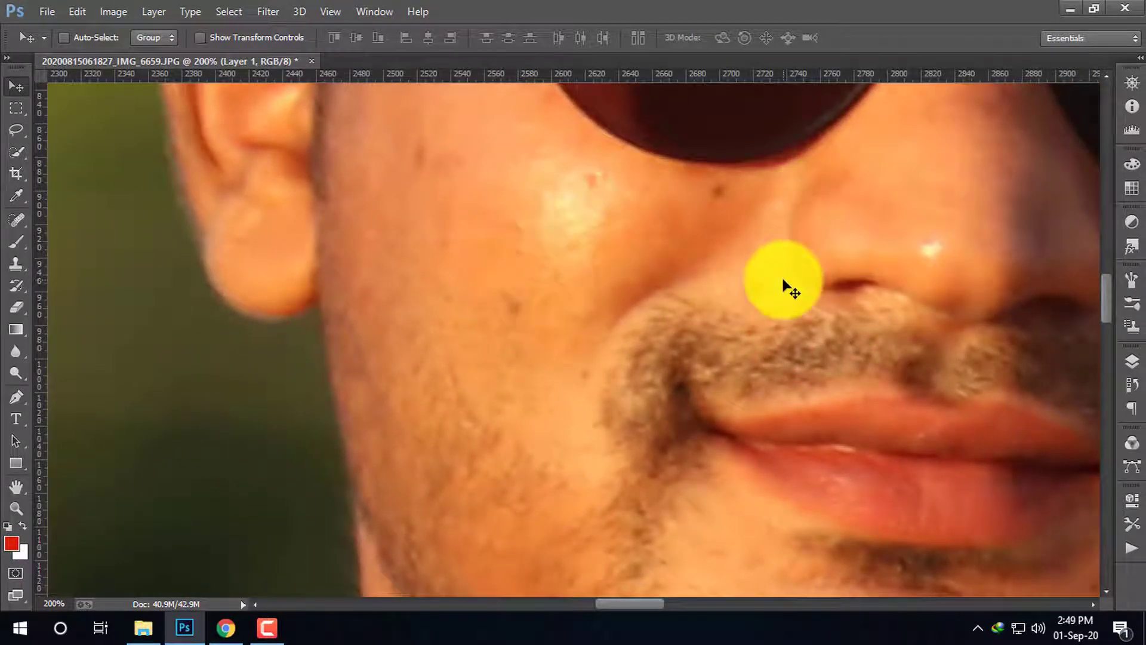
pyautogui.hotkey('ctrl', '-')
pyautogui.hotkey('ctrl', '+')
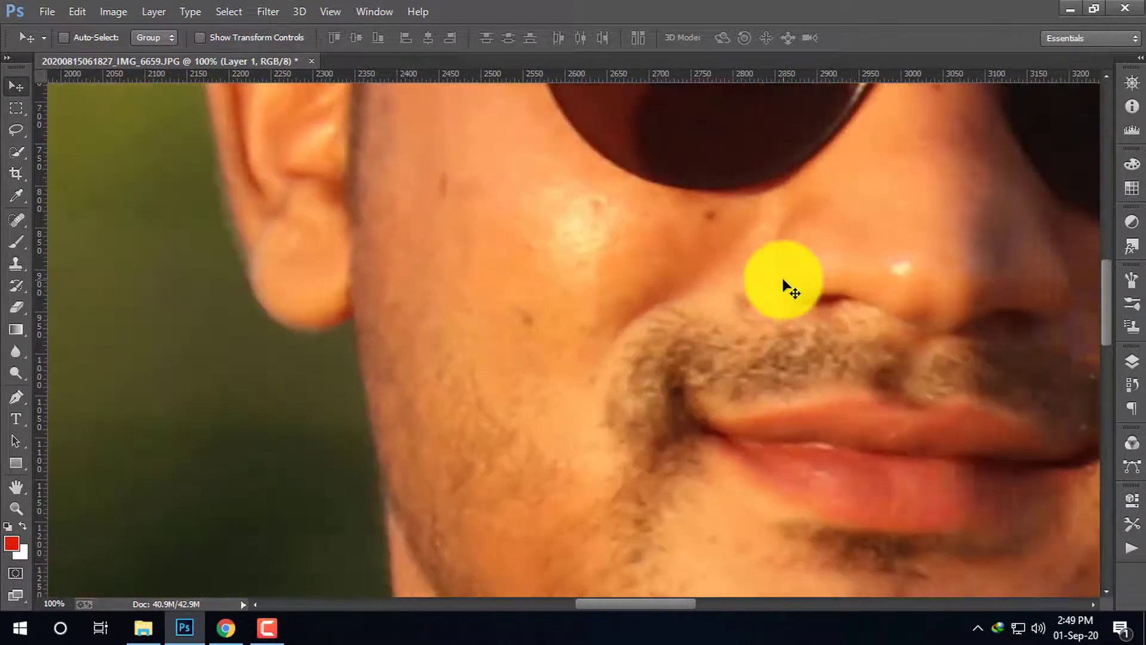
pyautogui.hotkey('ctrl', '-')
pyautogui.hotkey('ctrl', '-')
pyautogui.hotkey('ctrl', '+')
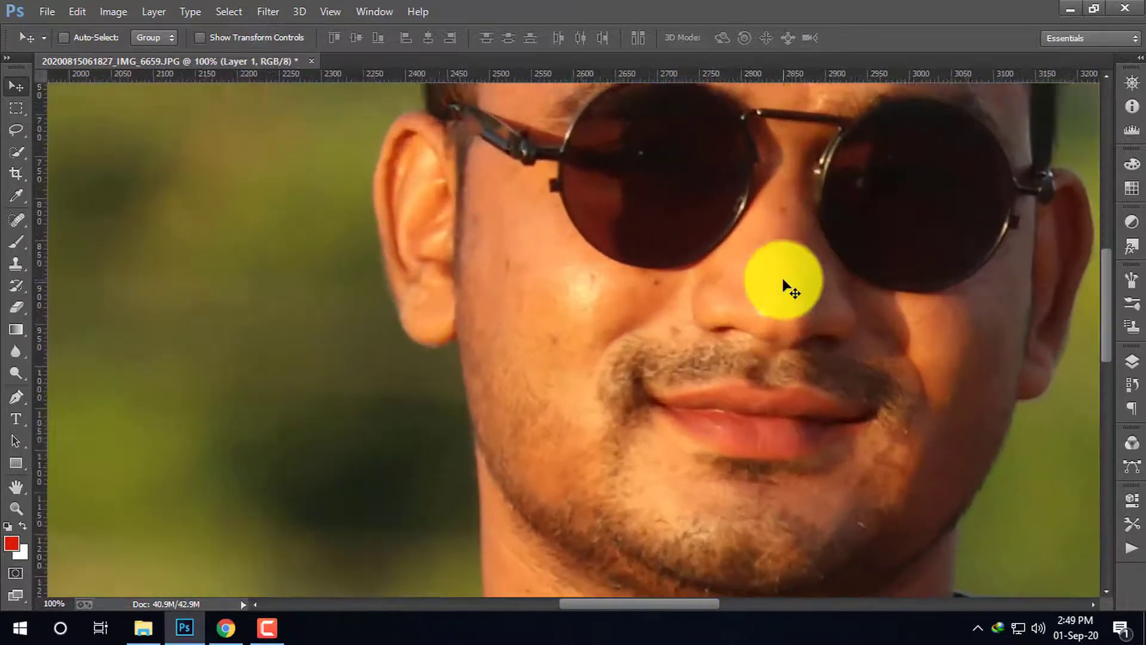
pyautogui.hotkey('ctrl', '+')
pyautogui.hotkey('ctrl', '-')
pyautogui.hotkey('ctrl', '-')
pyautogui.hotkey('ctrl', '-')
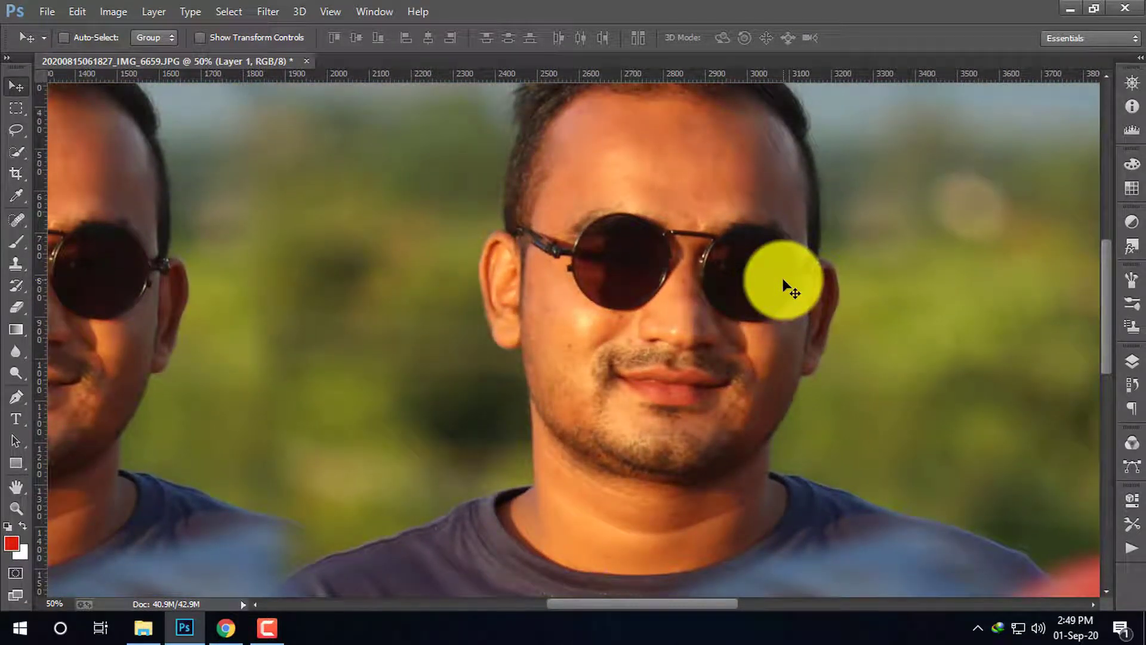
pyautogui.hotkey('ctrl', '+')
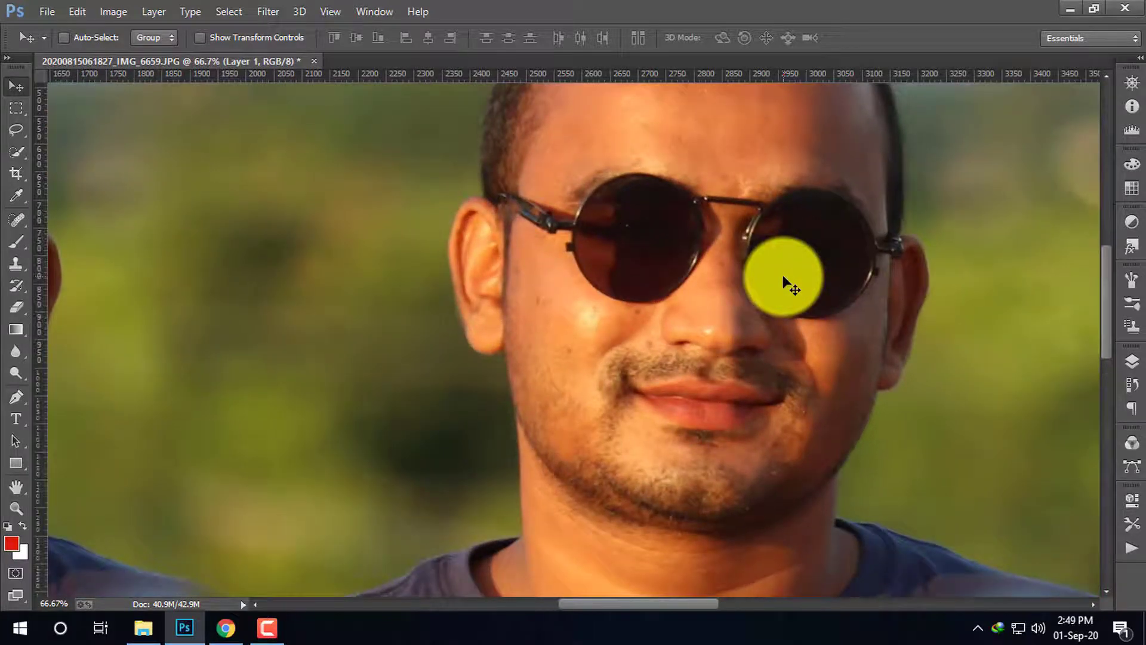
pyautogui.hotkey('ctrl', '+')
pyautogui.hotkey('ctrl', '+')
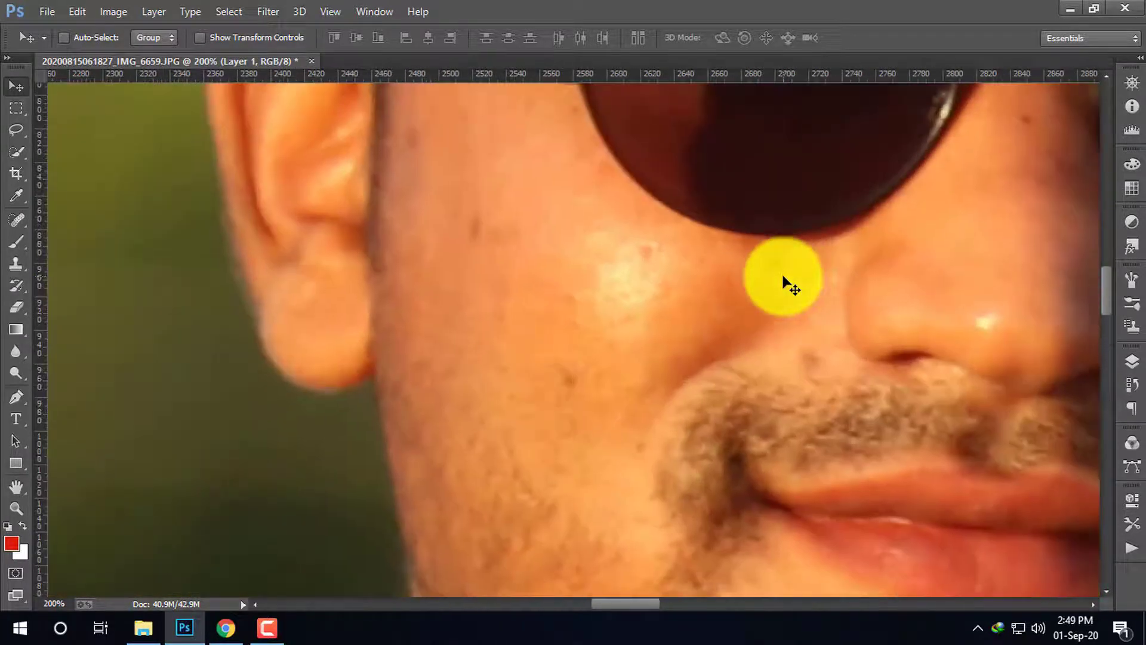
# Centre the nose and set the Clone Stamp brush to 24 px with 0% hardness.
pyautogui.moveTo(778, 295); pyautogui.dragTo(637, 289)
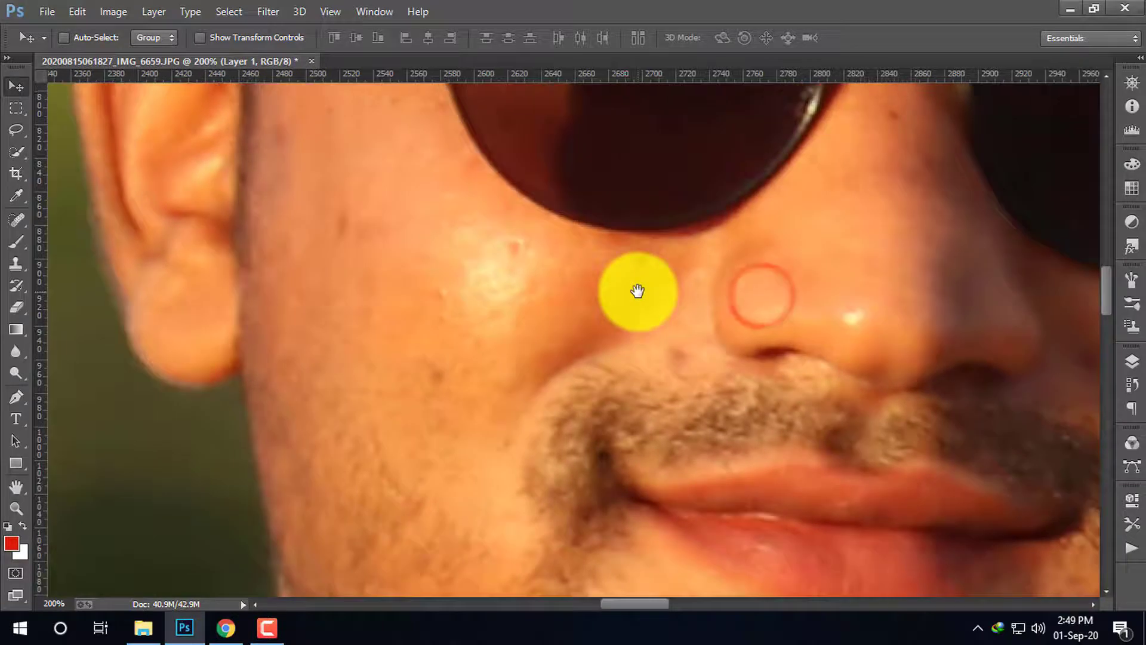
pyautogui.click(20, 263)
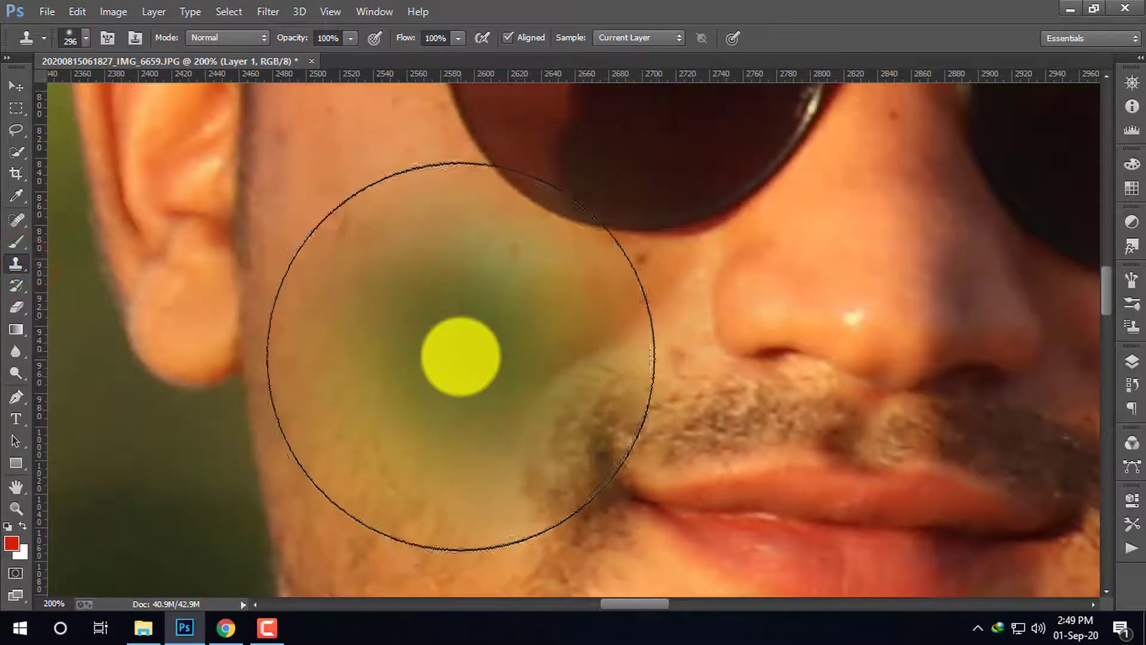
pyautogui.rightClick(451, 344)
pyautogui.moveTo(556, 379)
pyautogui.mouseDown()
pyautogui.moveTo(538, 378)
pyautogui.moveTo(548, 380)
pyautogui.mouseUp()
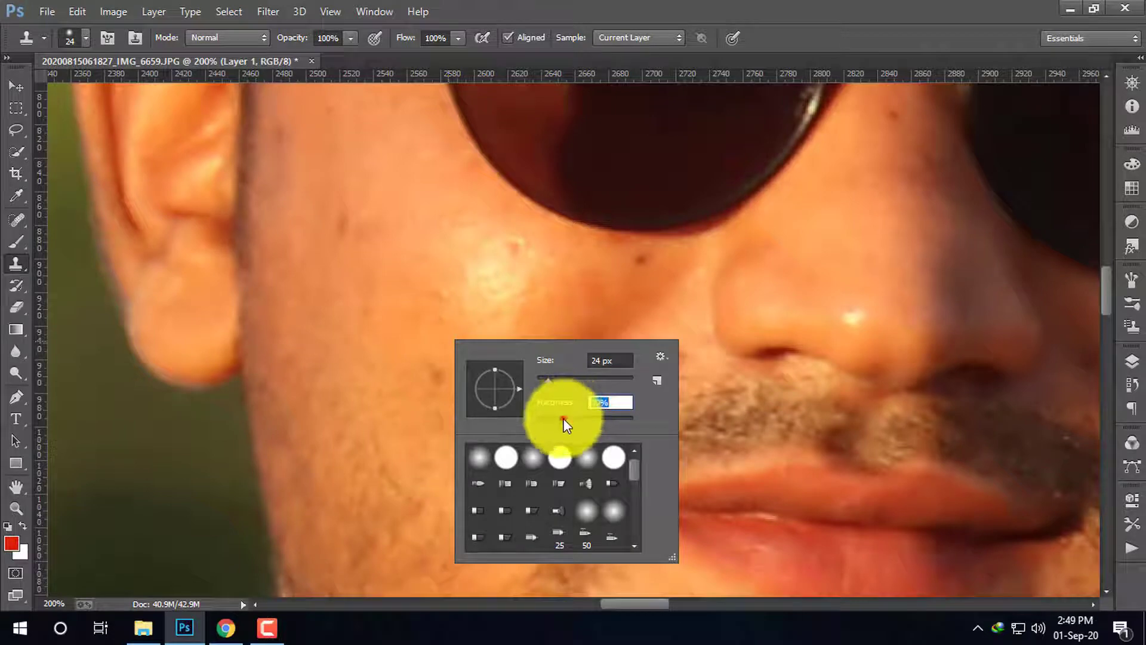
pyautogui.moveTo(565, 421); pyautogui.dragTo(536, 421)
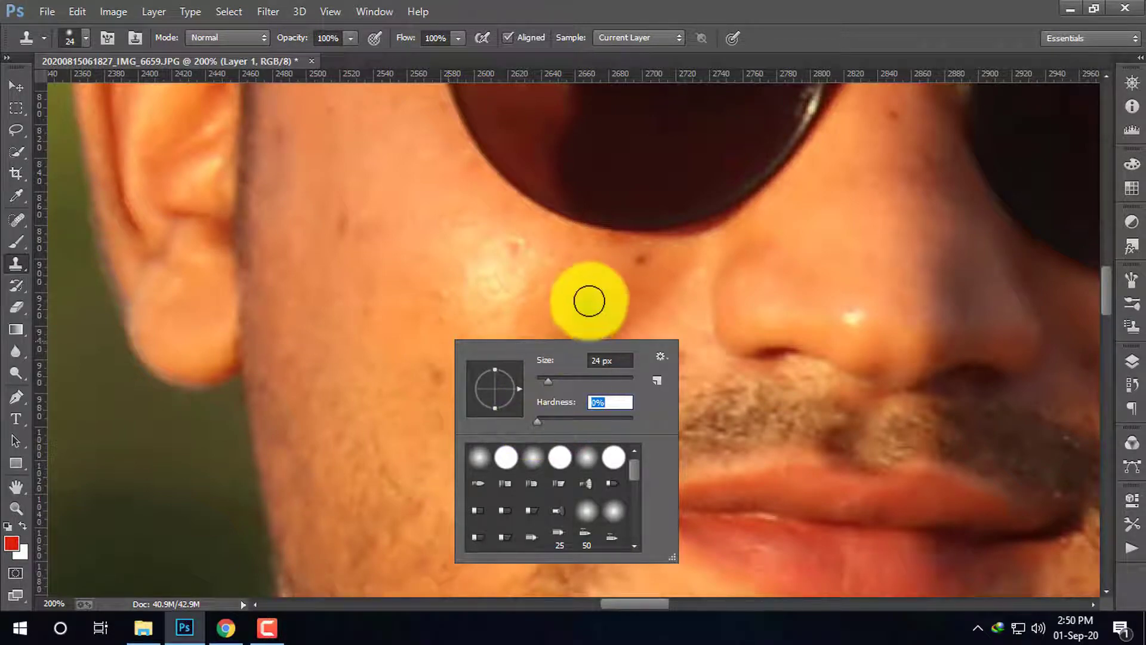
pyautogui.click(561, 289)
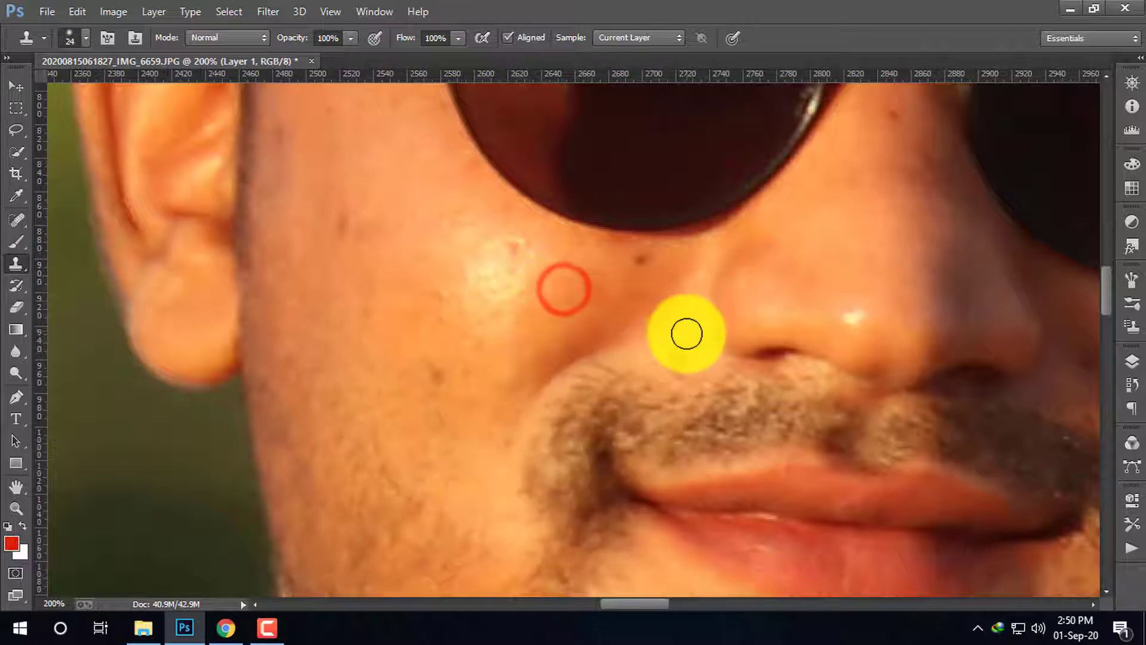
# Sample nearby clean skin and clone it over the spots above the moustache by the nostril.
pyautogui.keyDown('alt'); pyautogui.click(686, 323); pyautogui.keyUp('alt')
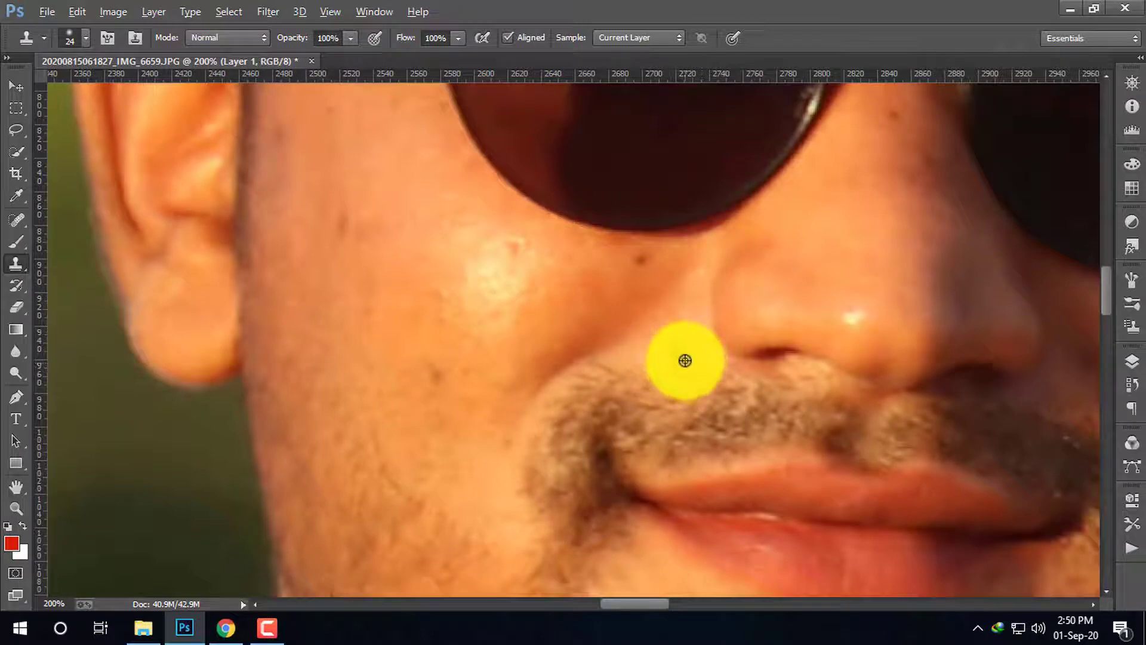
pyautogui.moveTo(685, 360); pyautogui.dragTo(685, 323)
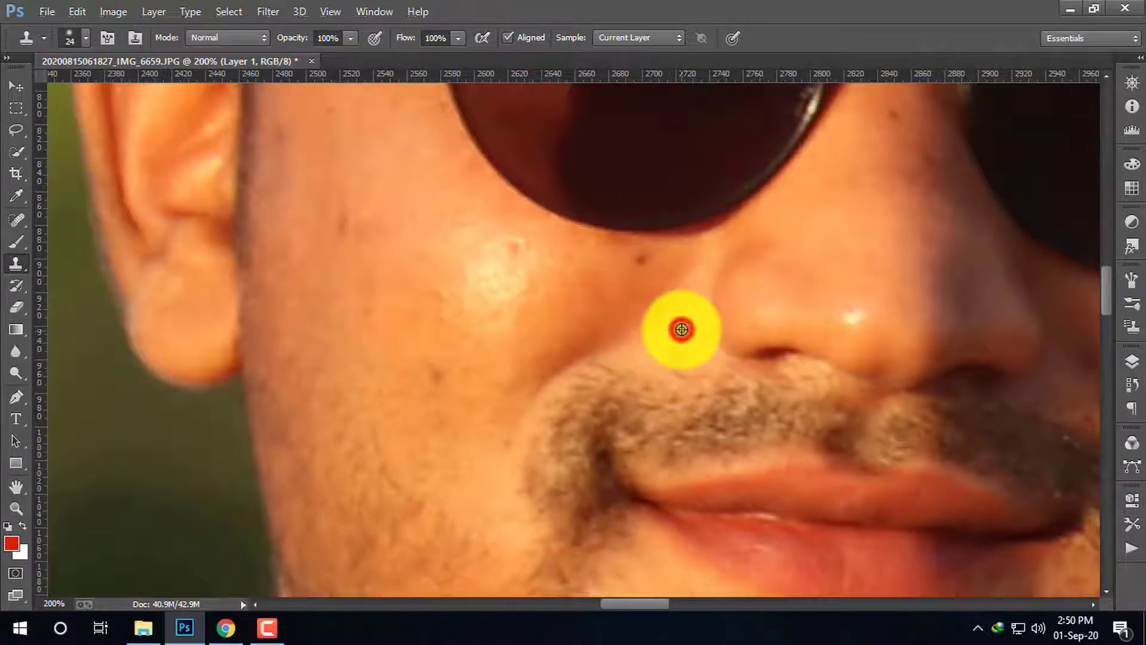
pyautogui.moveTo(679, 356); pyautogui.dragTo(687, 325)
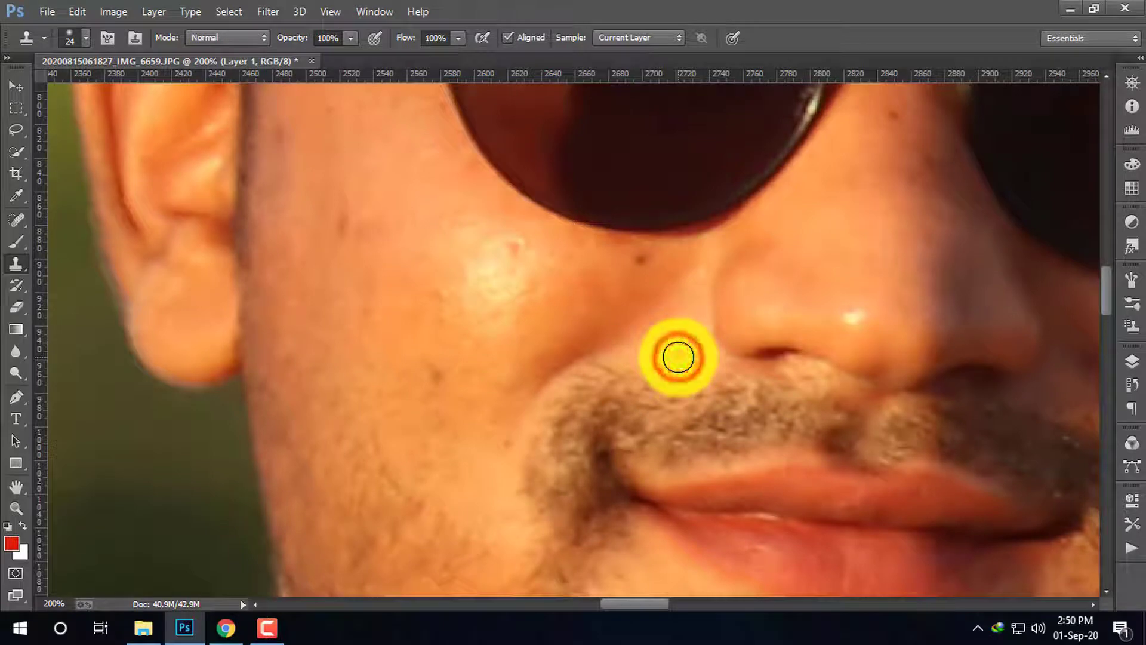
pyautogui.click(678, 356)
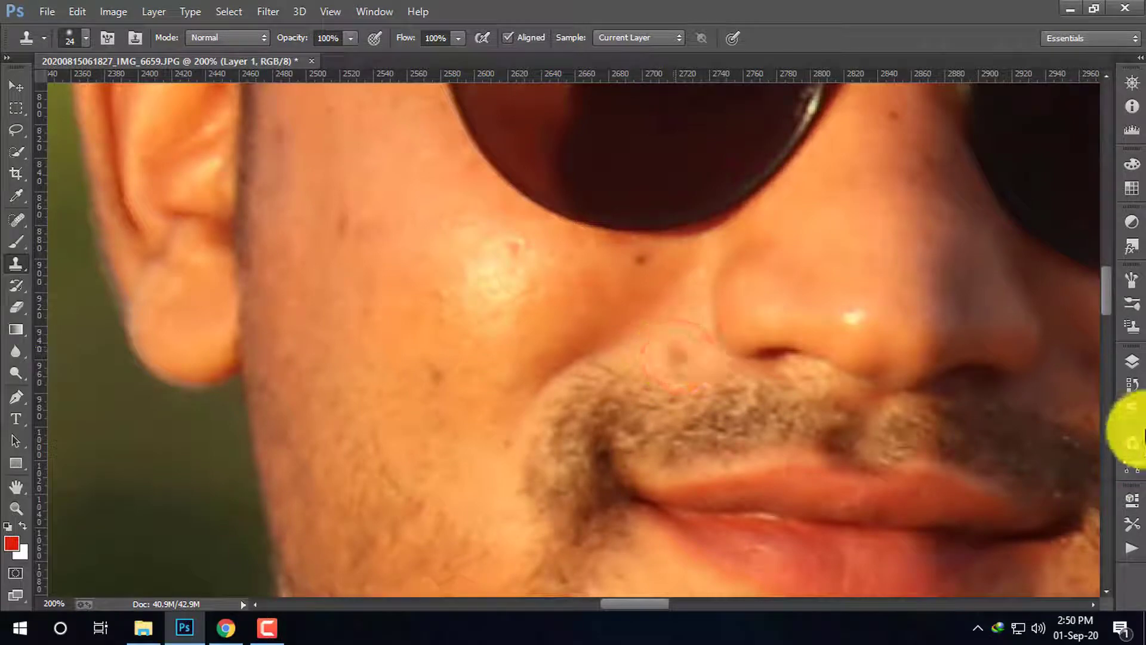
# Show the Layers panel, activate the Background layer, and sample skin beside the nose.
pyautogui.click(1137, 365)
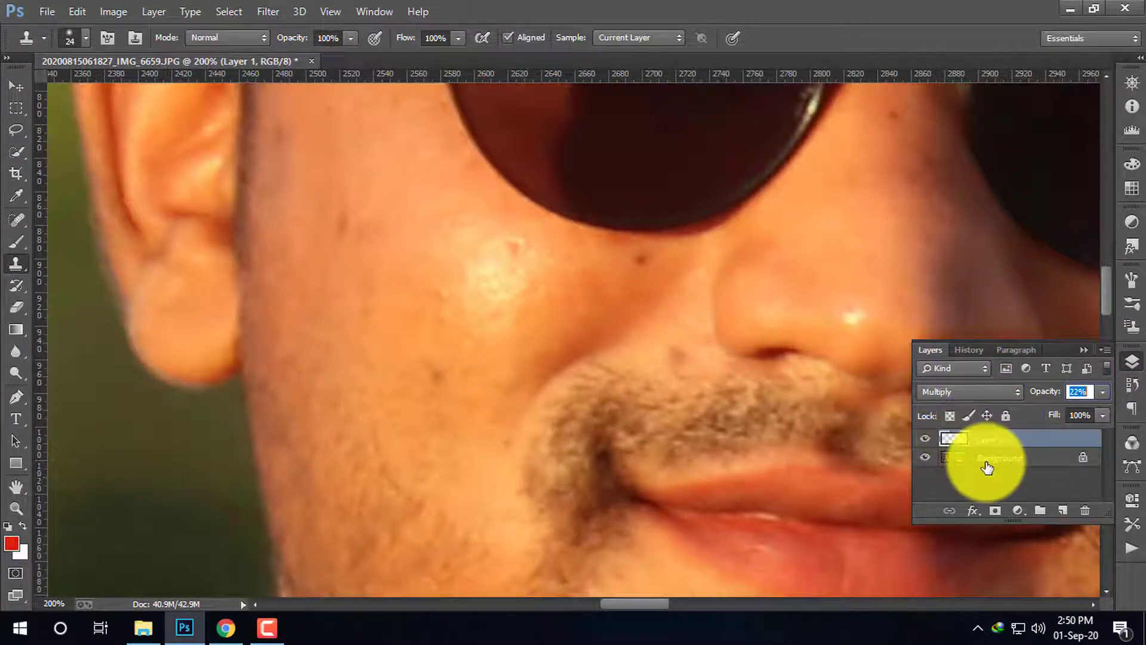
pyautogui.click(986, 463)
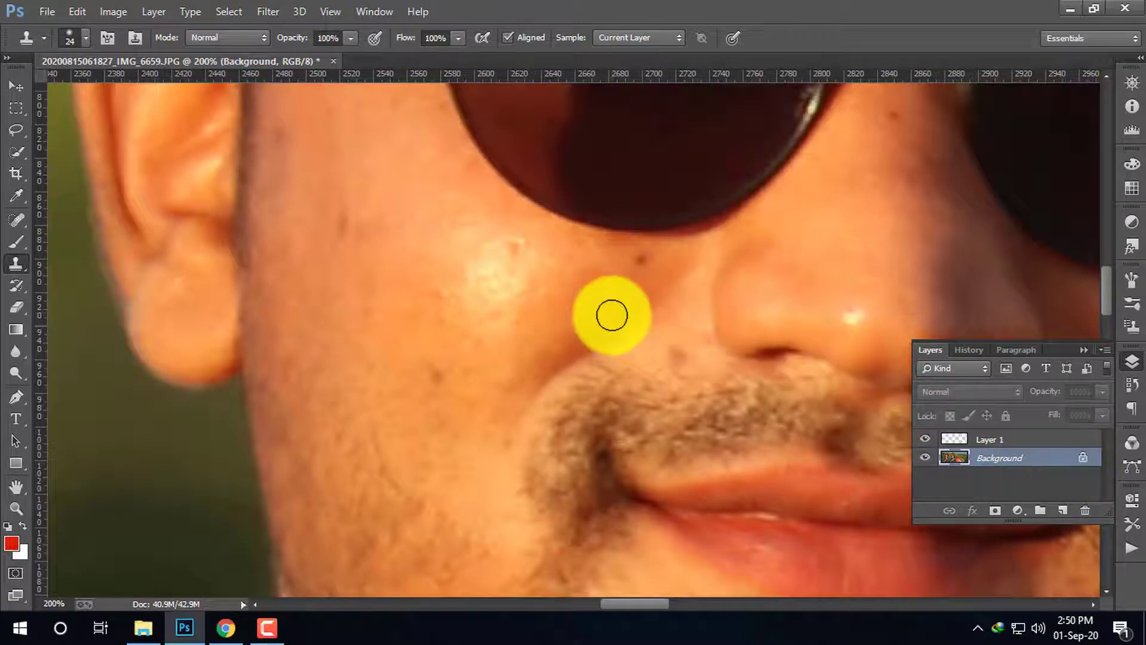
pyautogui.keyDown('alt'); pyautogui.click(676, 324); pyautogui.keyUp('alt')
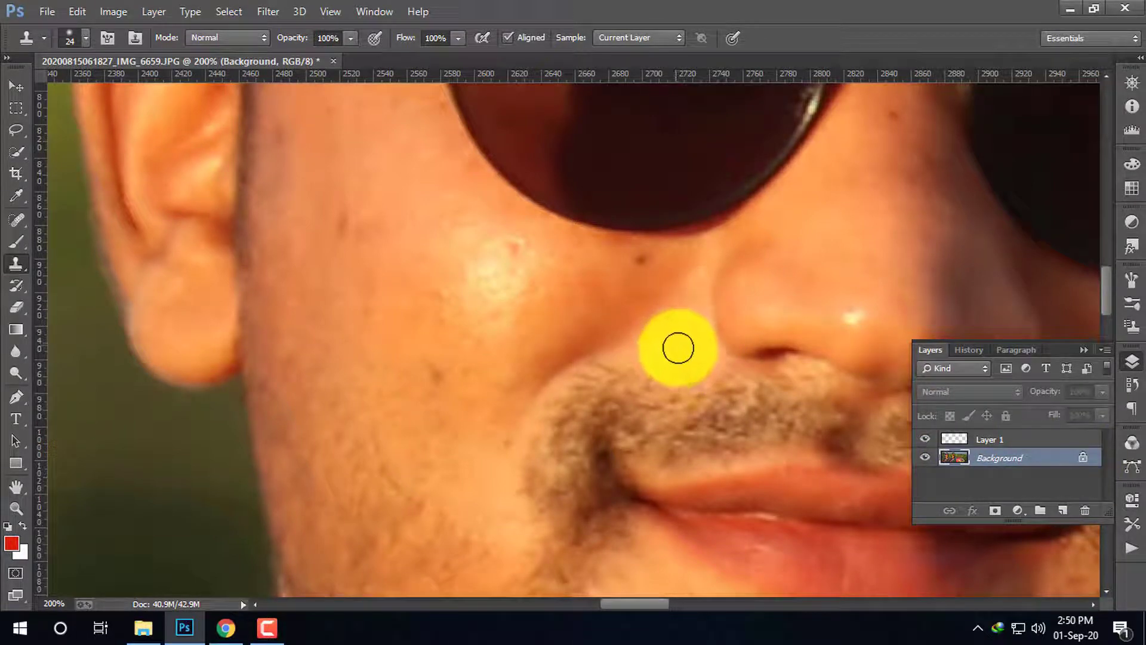
# Clone clean skin over the spots beside the nostril and just below the glasses.
pyautogui.moveTo(677, 348); pyautogui.dragTo(682, 340)
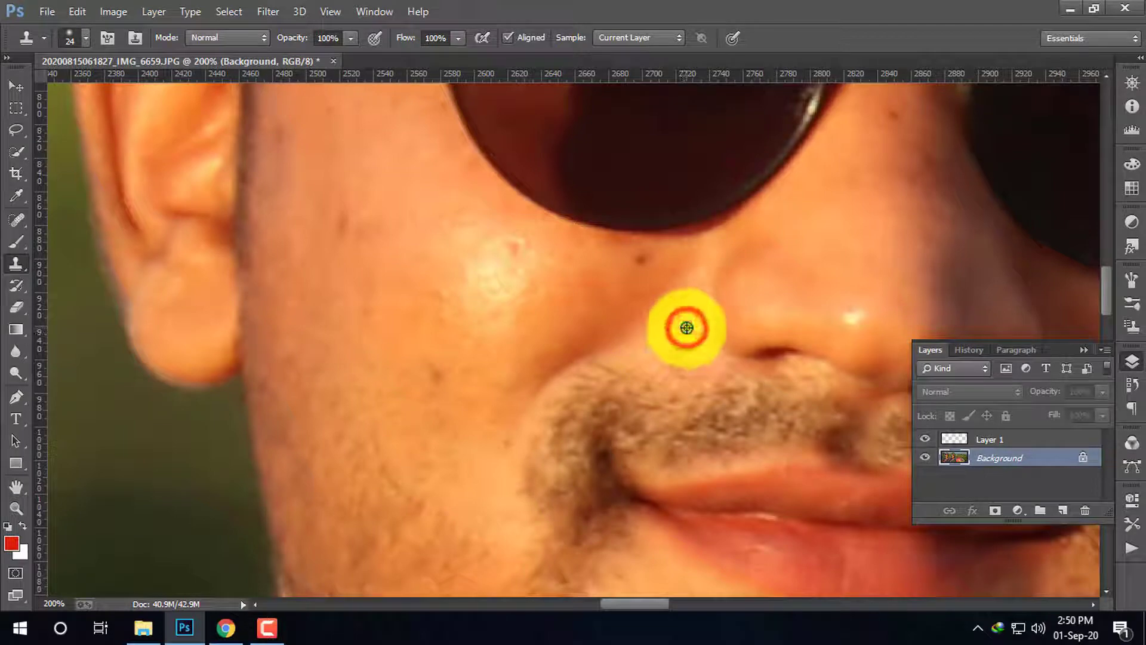
pyautogui.keyDown('alt'); pyautogui.click(686, 326); pyautogui.keyUp('alt')
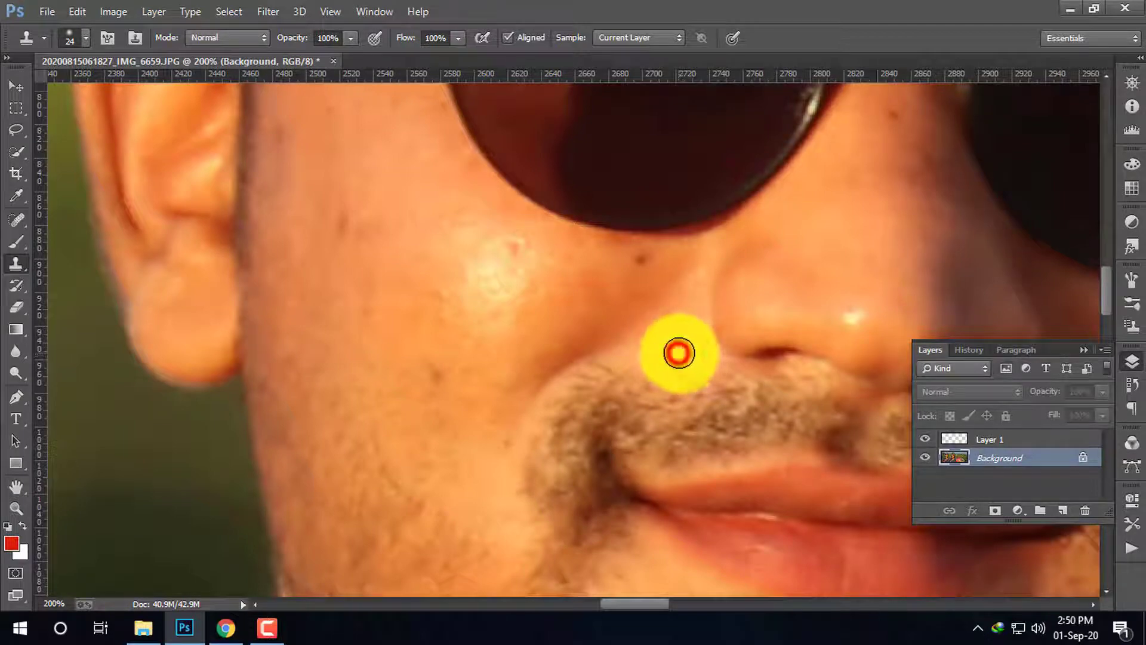
pyautogui.moveTo(679, 352); pyautogui.dragTo(683, 366)
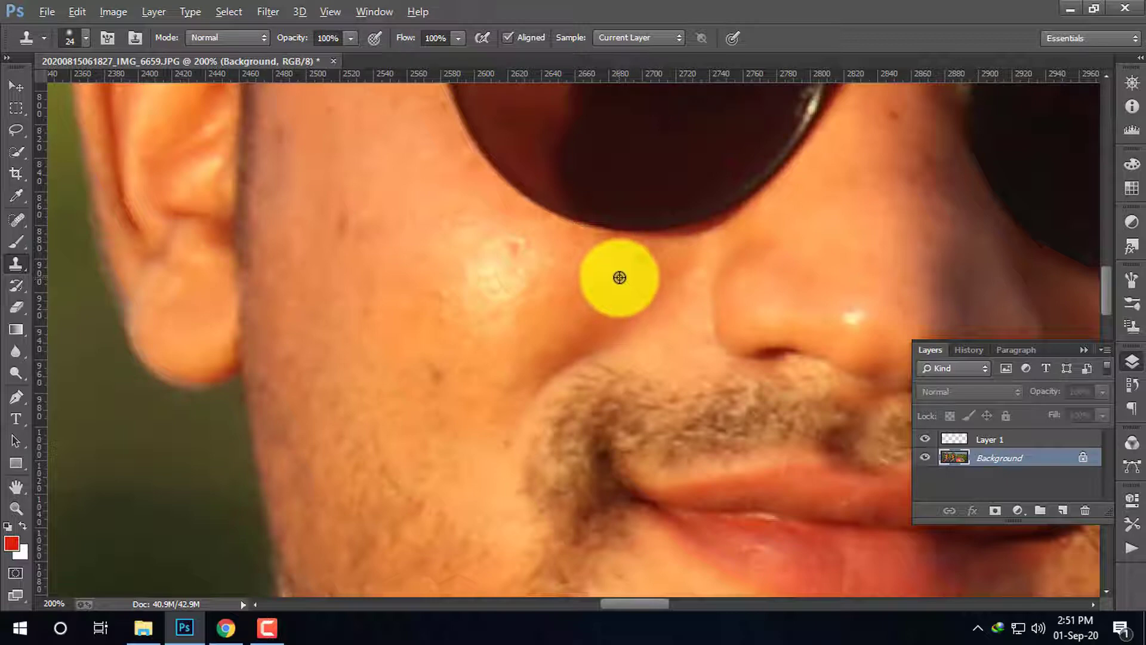
pyautogui.keyDown('alt'); pyautogui.click(622, 275); pyautogui.keyUp('alt')
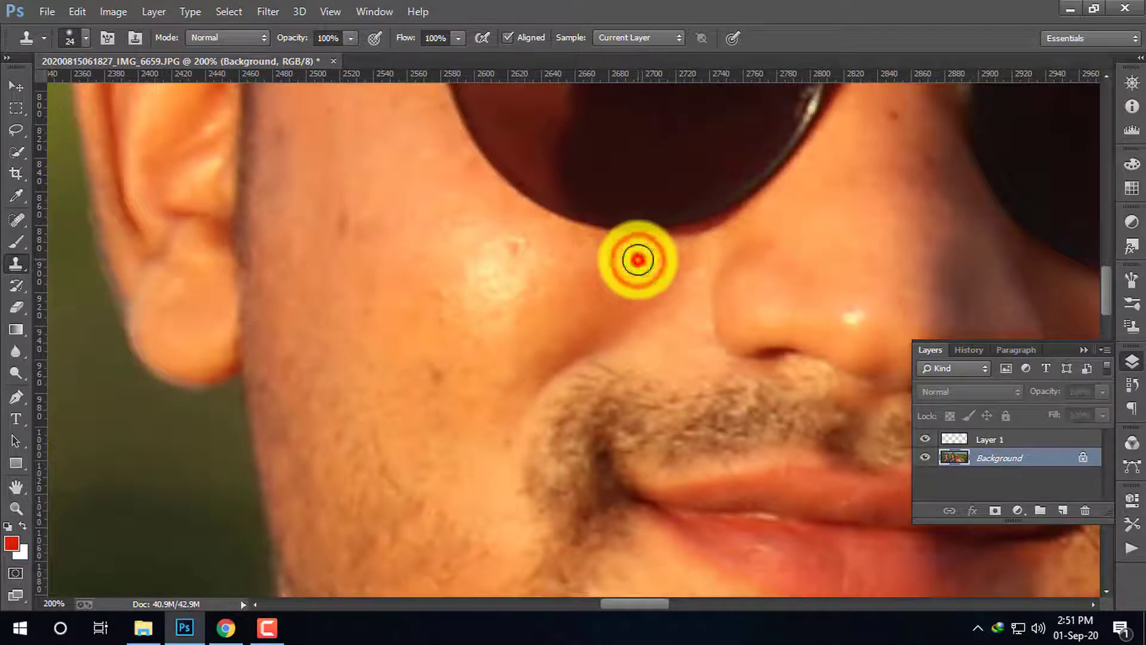
pyautogui.click(637, 259)
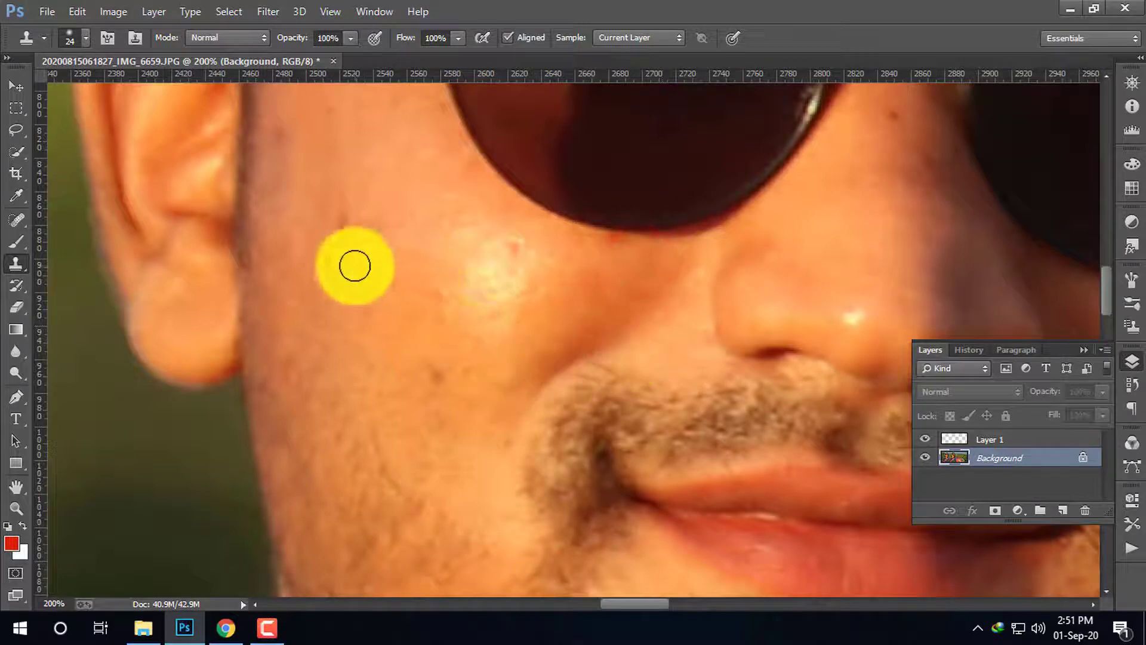
# Sample left-cheek skin and clone over the cheek spots and the moustache edge.
pyautogui.keyDown('alt'); pyautogui.click(336, 252); pyautogui.keyUp('alt')
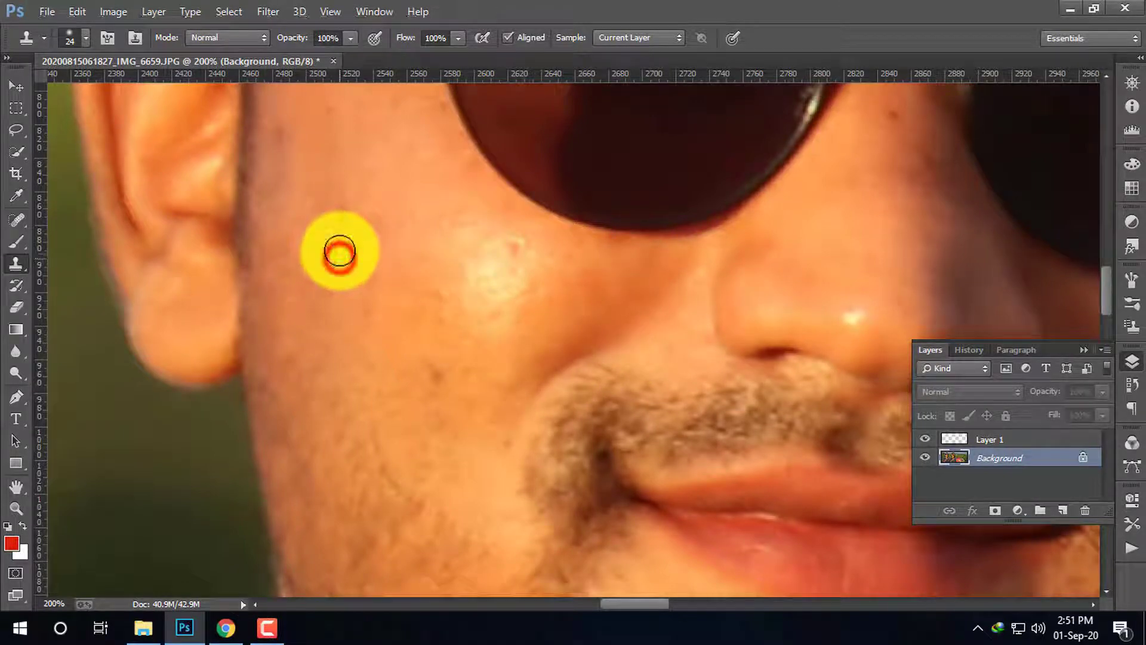
pyautogui.keyDown('alt'); pyautogui.click(341, 232); pyautogui.keyUp('alt')
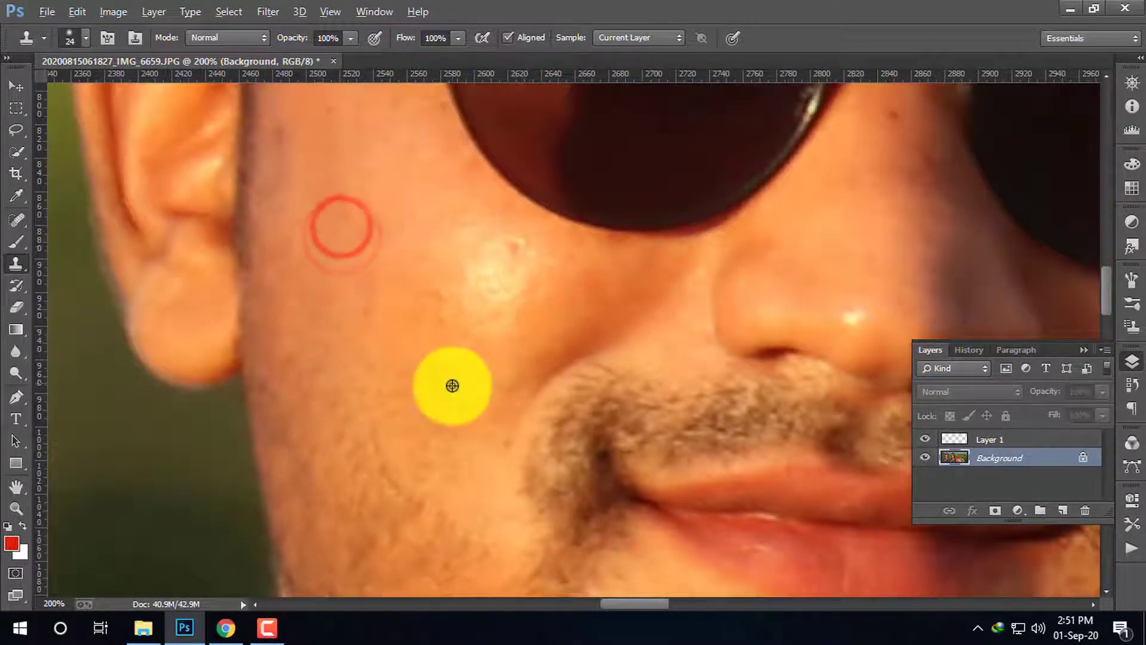
pyautogui.click(443, 341)
pyautogui.click(435, 377)
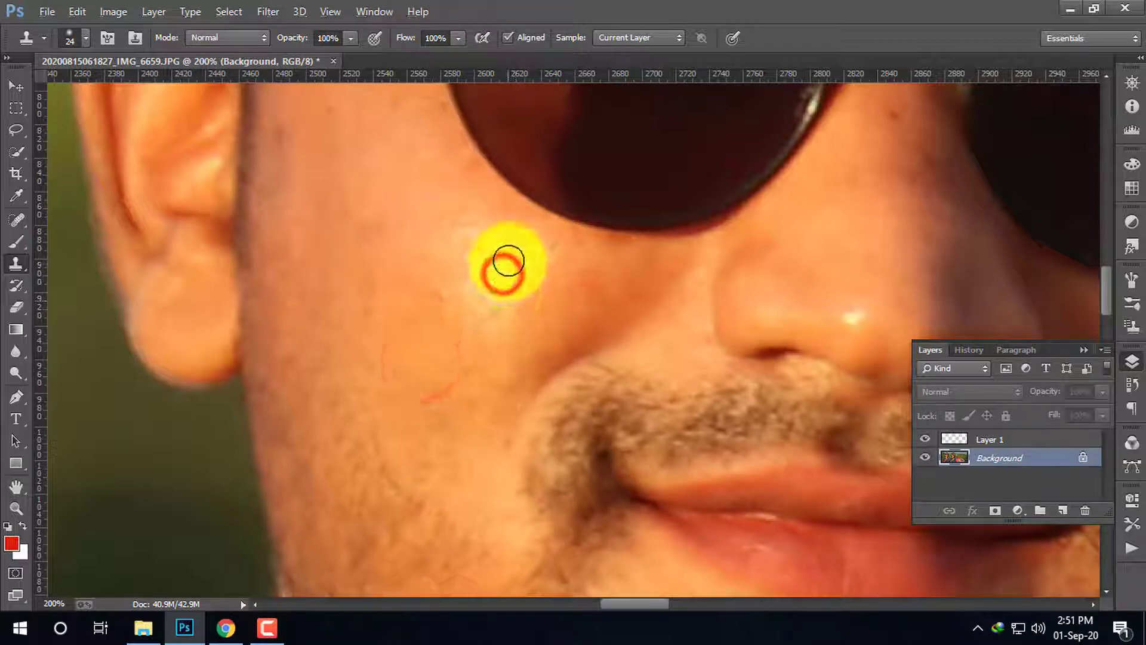
pyautogui.click(505, 451)
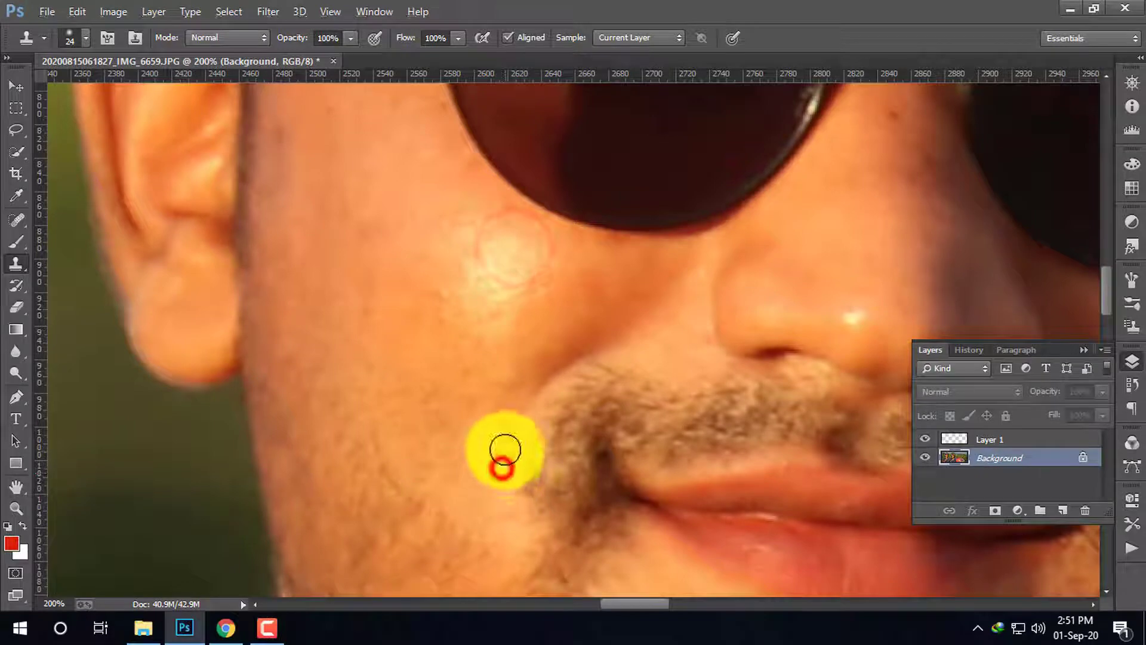
pyautogui.click(333, 210)
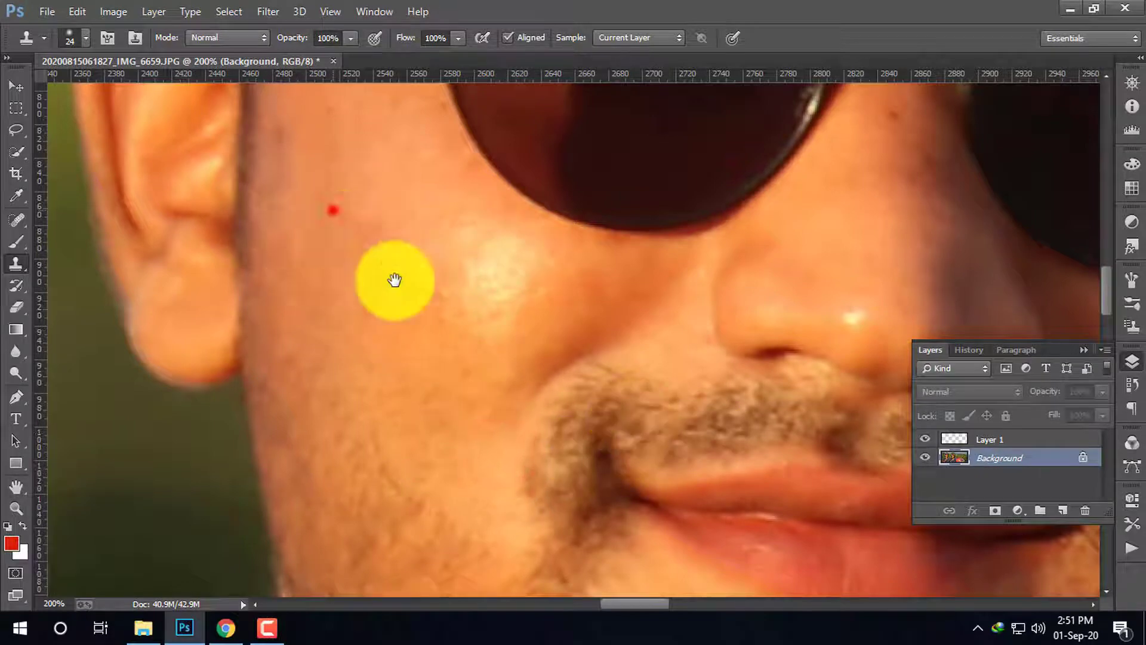
pyautogui.moveTo(394, 279); pyautogui.dragTo(436, 375)
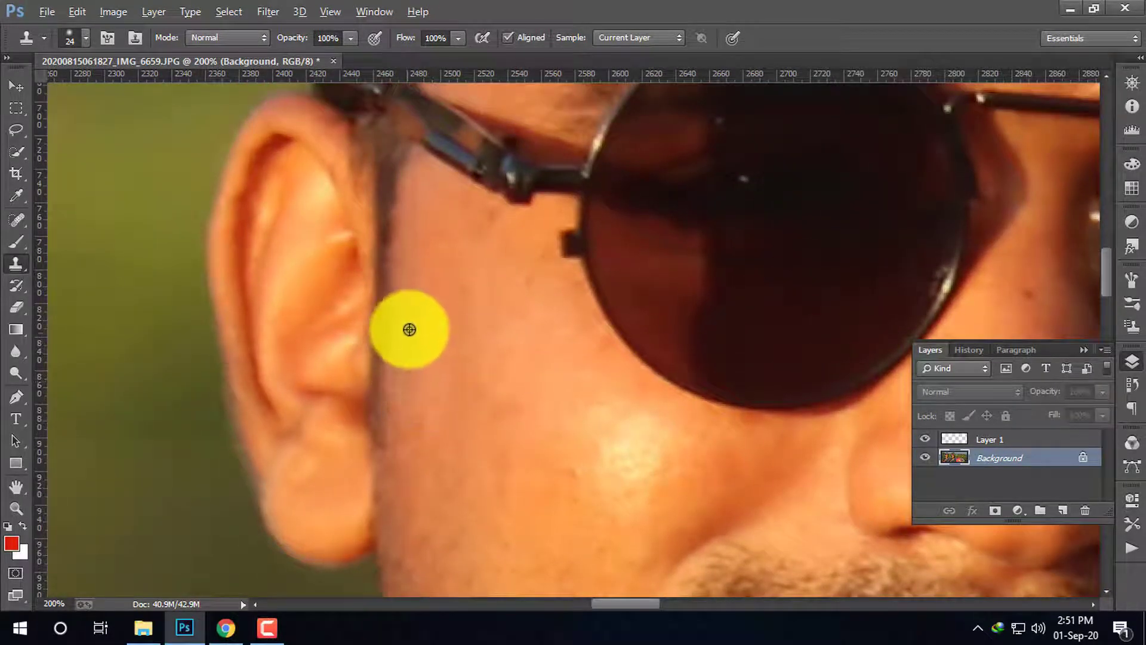
# Clone clean cheek skin over blemishes beside the ear, near the glasses and arm.
pyautogui.keyDown('alt'); pyautogui.click(414, 313); pyautogui.keyUp('alt')
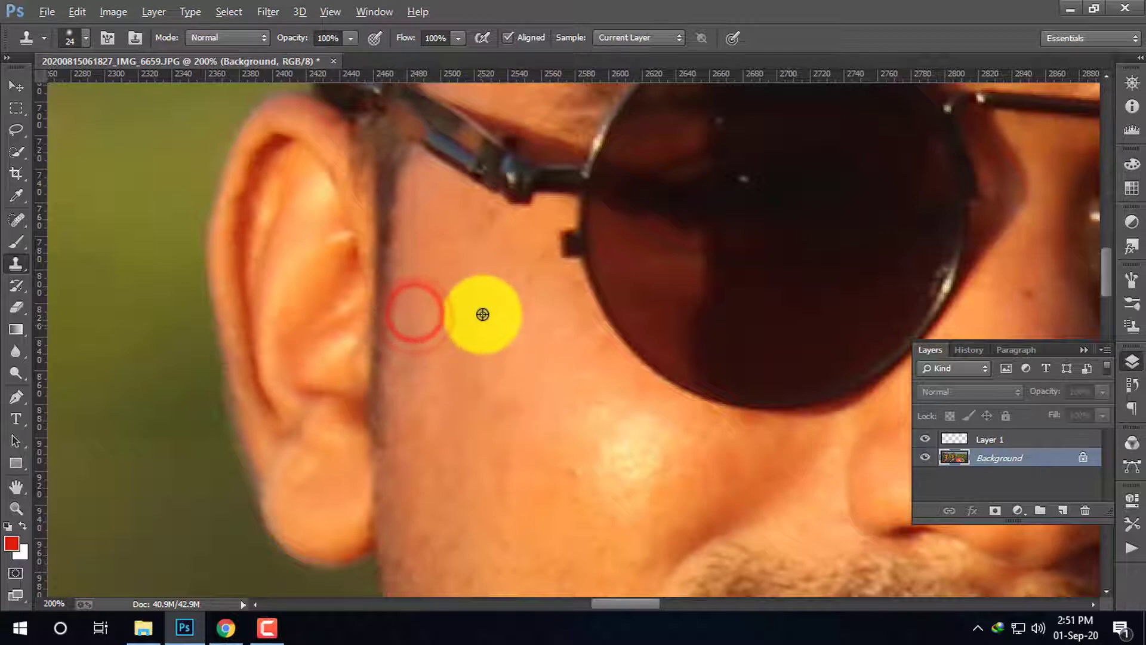
pyautogui.click(467, 292)
pyautogui.click(567, 307)
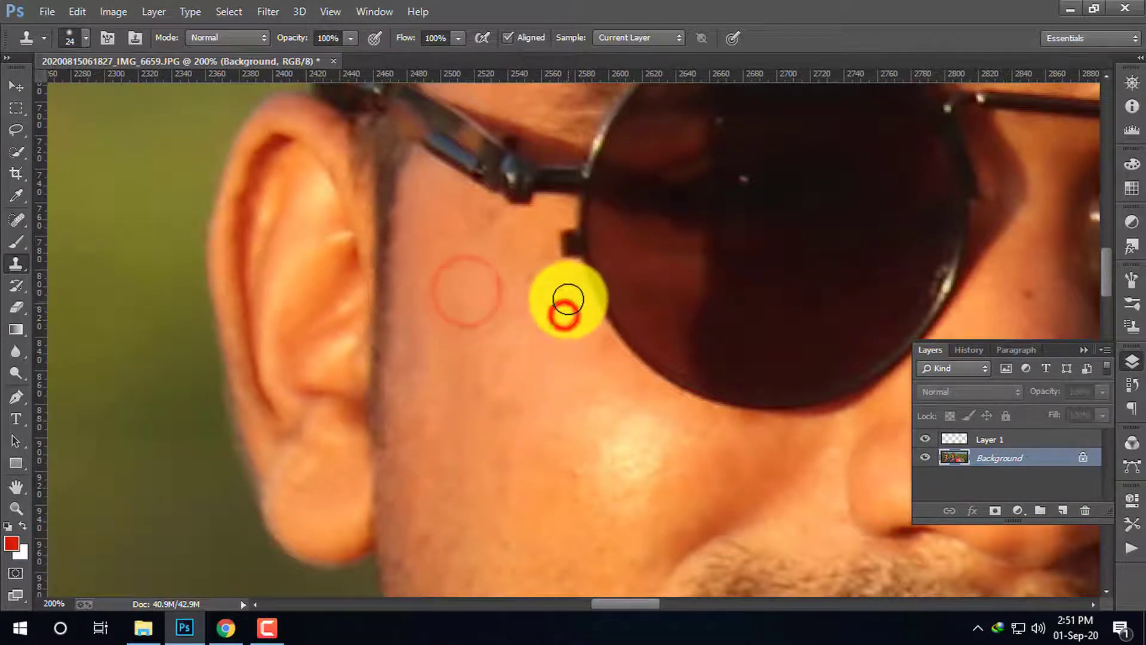
pyautogui.click(527, 288)
pyautogui.keyDown('alt'); pyautogui.click(488, 223); pyautogui.keyUp('alt')
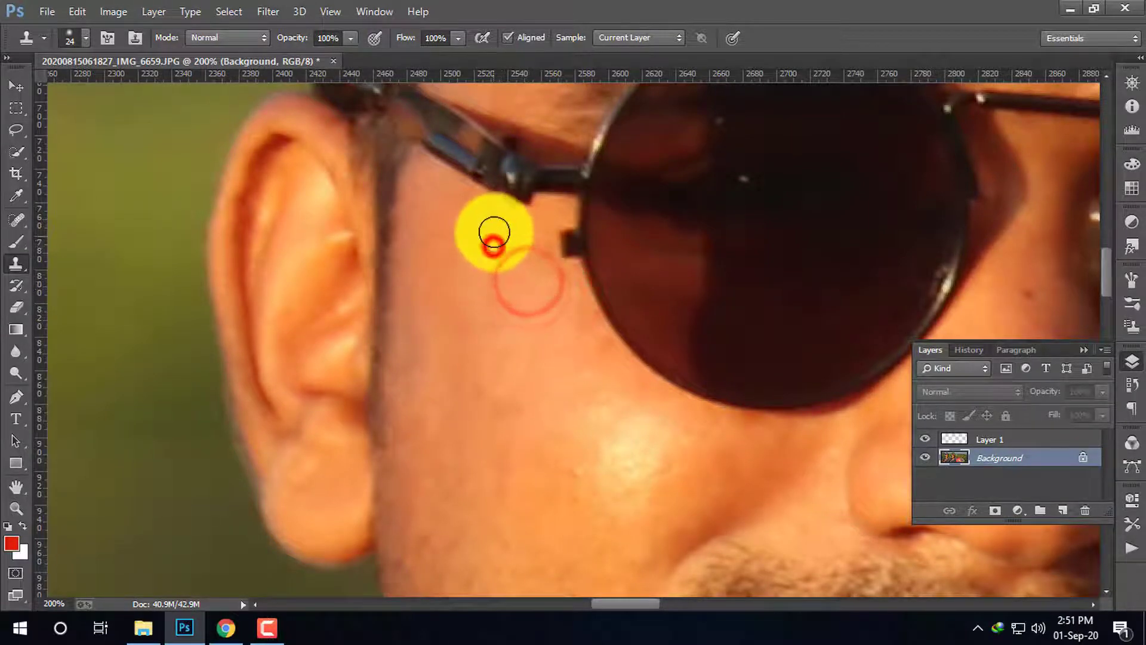
# Sample chin skin and clone over the cheek blemishes beside the nose.
pyautogui.moveTo(537, 452)
pyautogui.mouseDown()
pyautogui.moveTo(519, 335)
pyautogui.moveTo(435, 197)
pyautogui.mouseUp()
pyautogui.moveTo(600, 460)
pyautogui.mouseDown()
pyautogui.moveTo(542, 391)
pyautogui.moveTo(437, 323)
pyautogui.moveTo(371, 364)
pyautogui.mouseUp()
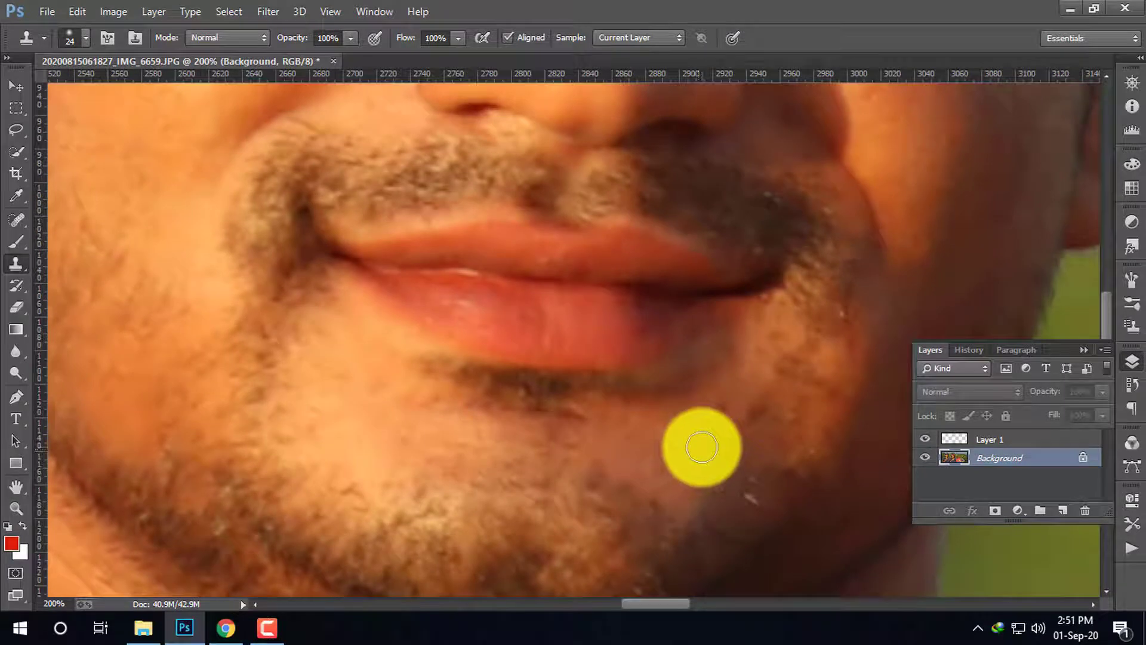
pyautogui.keyDown('alt'); pyautogui.click(716, 432); pyautogui.keyUp('alt')
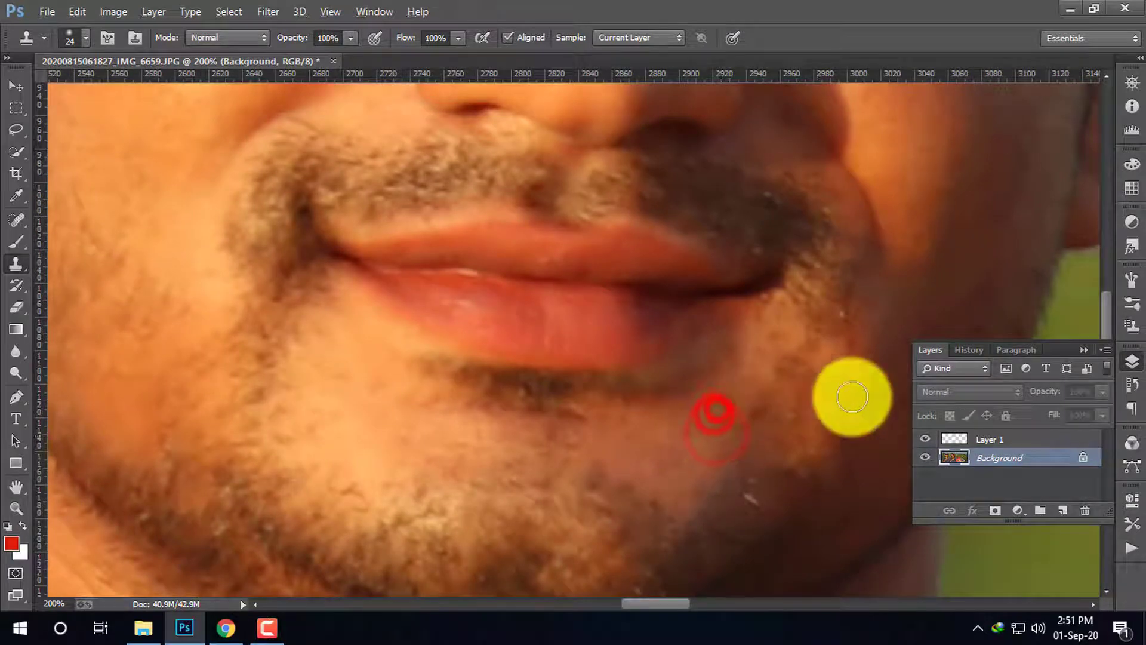
pyautogui.moveTo(745, 358)
pyautogui.mouseDown()
pyautogui.moveTo(513, 437)
pyautogui.moveTo(519, 525)
pyautogui.mouseUp()
pyautogui.click(597, 315)
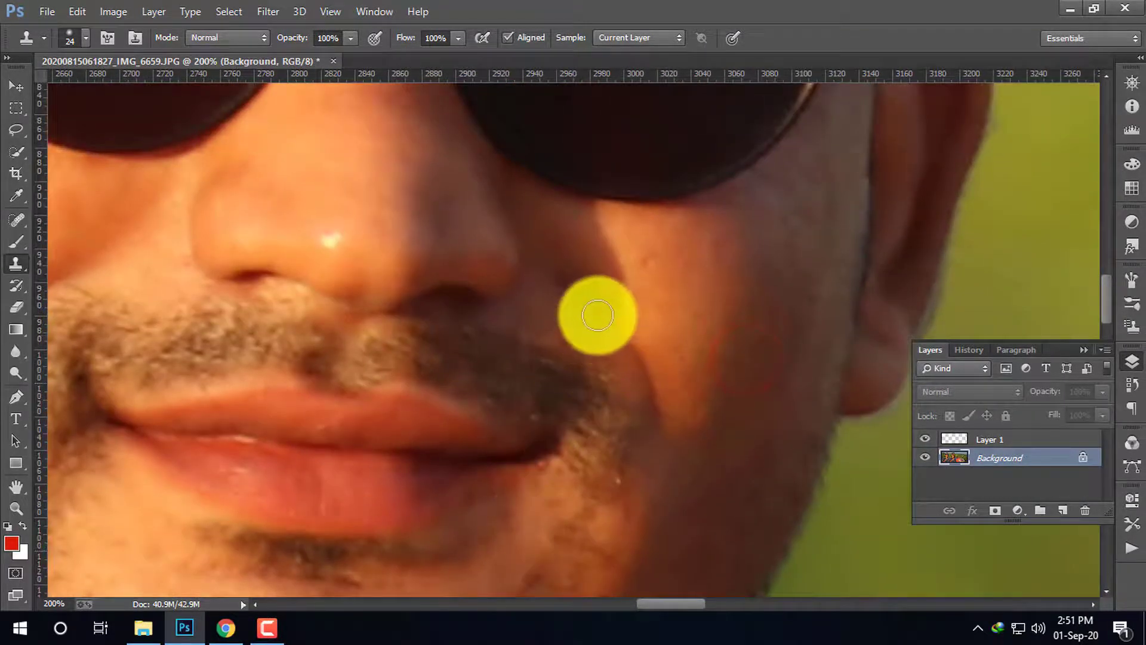
pyautogui.moveTo(558, 270)
pyautogui.mouseDown()
pyautogui.moveTo(614, 320)
pyautogui.moveTo(575, 296)
pyautogui.mouseUp()
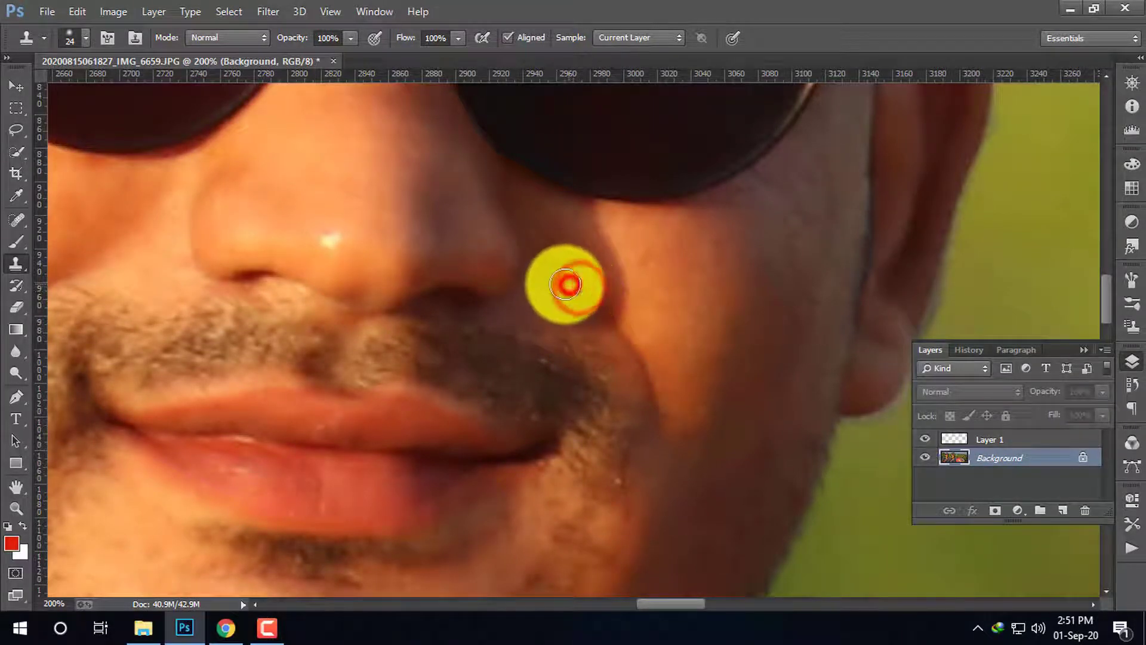
pyautogui.moveTo(661, 308)
pyautogui.mouseDown()
pyautogui.moveTo(537, 353)
pyautogui.moveTo(597, 325)
pyautogui.moveTo(528, 335)
pyautogui.mouseUp()
pyautogui.click(585, 303)
pyautogui.click(519, 316)
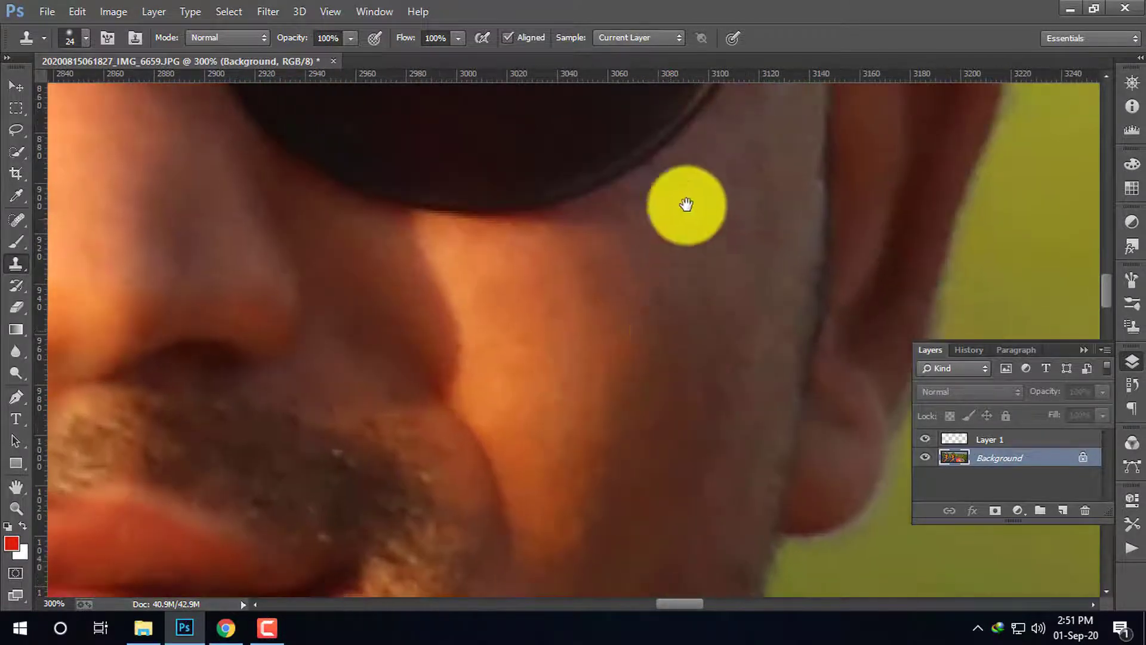
# Zoom to 300% on the forehead and clone clean skin over its blemishes.
pyautogui.keyDown('ctrl'); pyautogui.click(687, 202); pyautogui.keyUp('ctrl')
pyautogui.moveTo(659, 261); pyautogui.dragTo(827, 507)
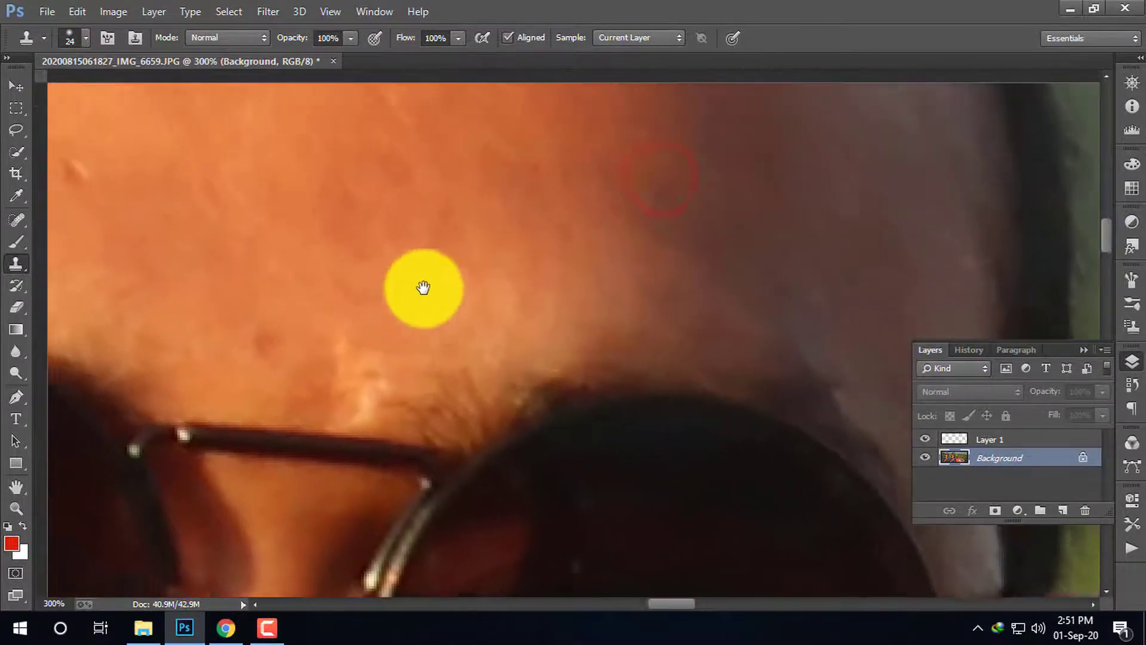
pyautogui.moveTo(422, 286); pyautogui.dragTo(604, 300)
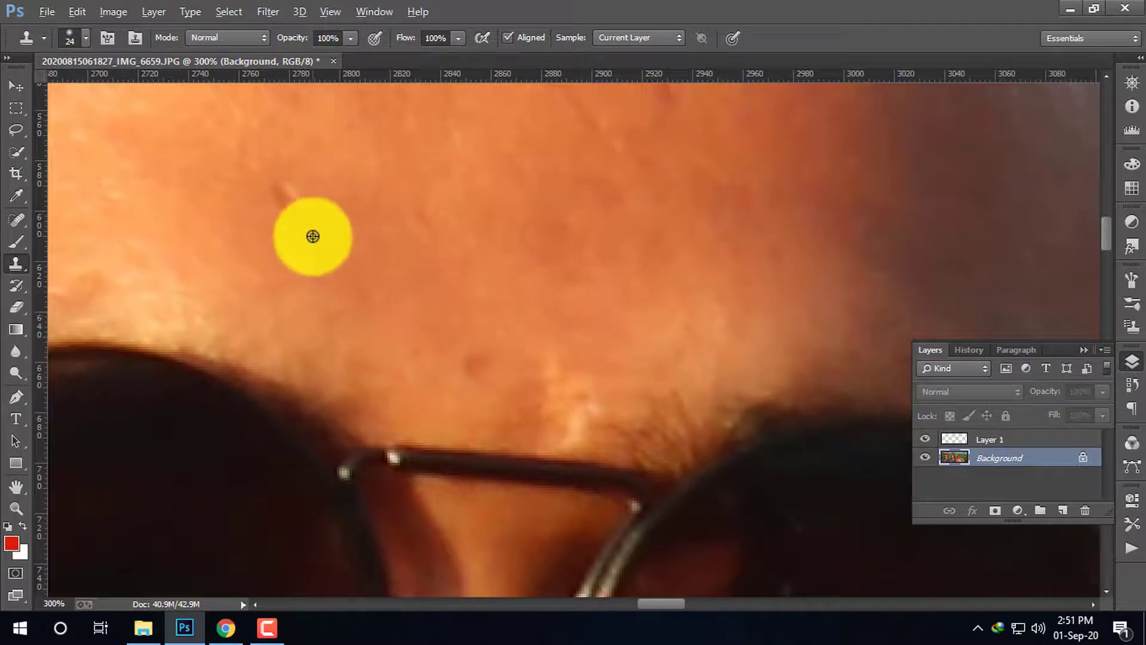
pyautogui.keyDown('alt'); pyautogui.click(292, 214); pyautogui.keyUp('alt')
pyautogui.keyDown('alt'); pyautogui.click(281, 191); pyautogui.keyUp('alt')
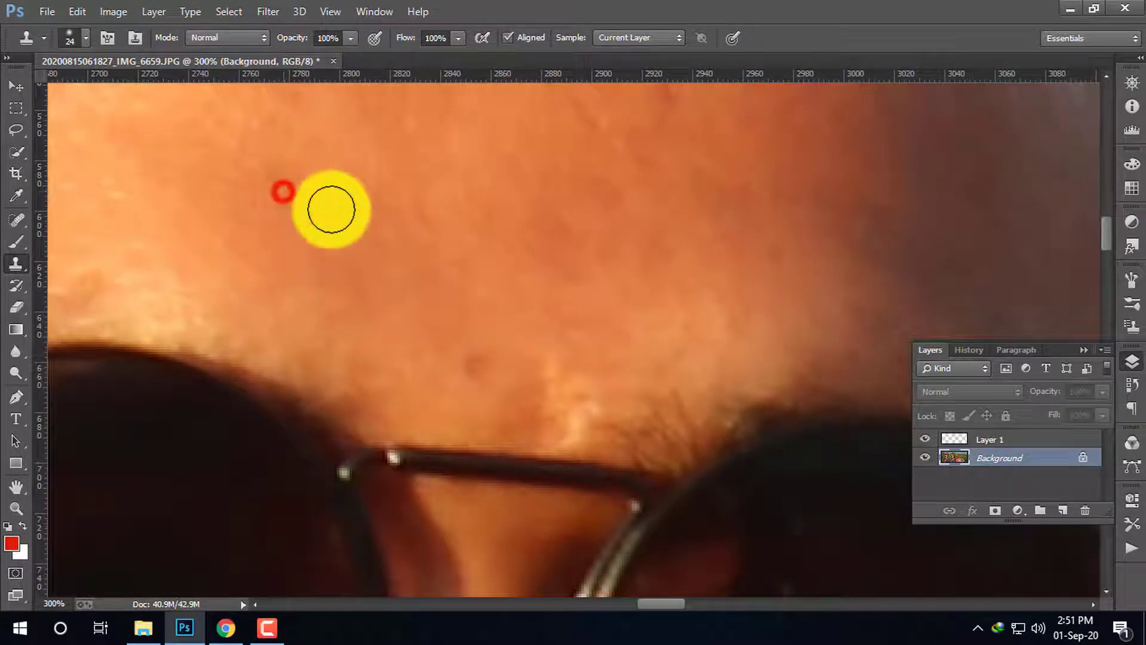
pyautogui.click(453, 330)
pyautogui.click(476, 365)
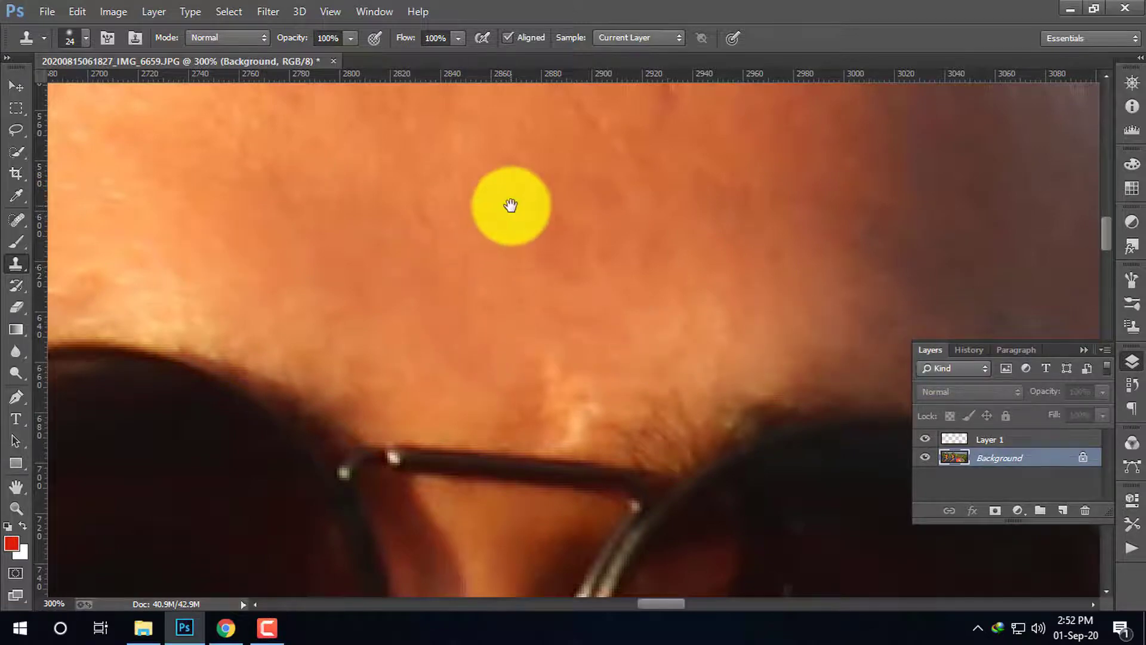
# Cover the dark spots in the middle of the forehead, then return to 200%.
pyautogui.moveTo(506, 231); pyautogui.dragTo(463, 442)
pyautogui.click(627, 331)
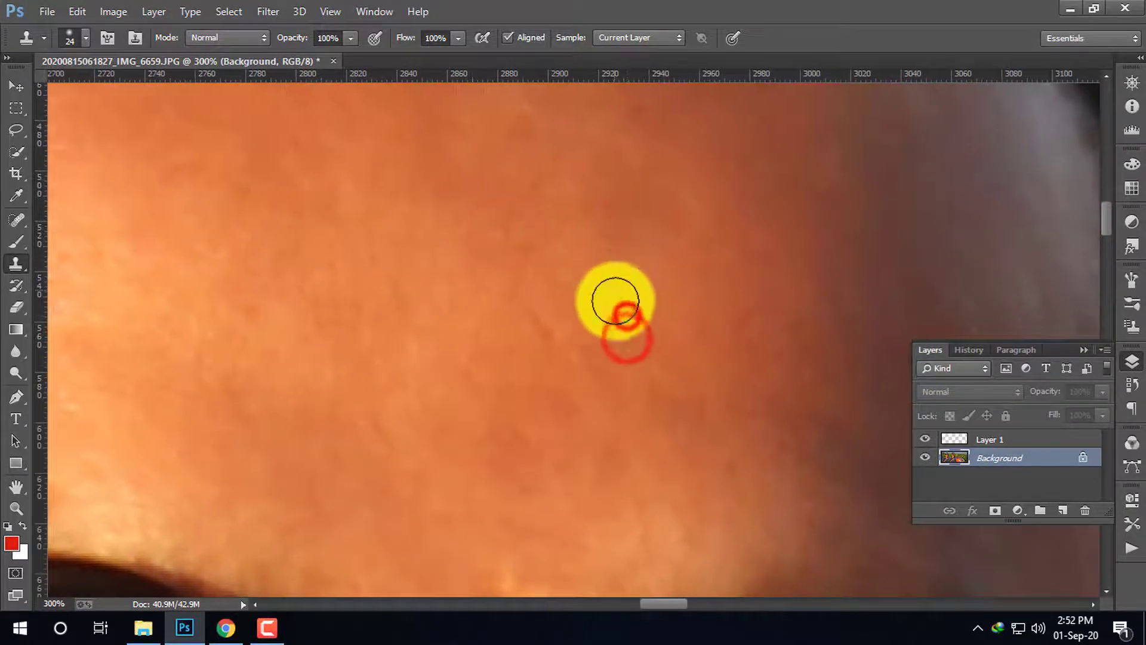
pyautogui.click(627, 312)
pyautogui.click(636, 363)
pyautogui.click(623, 311)
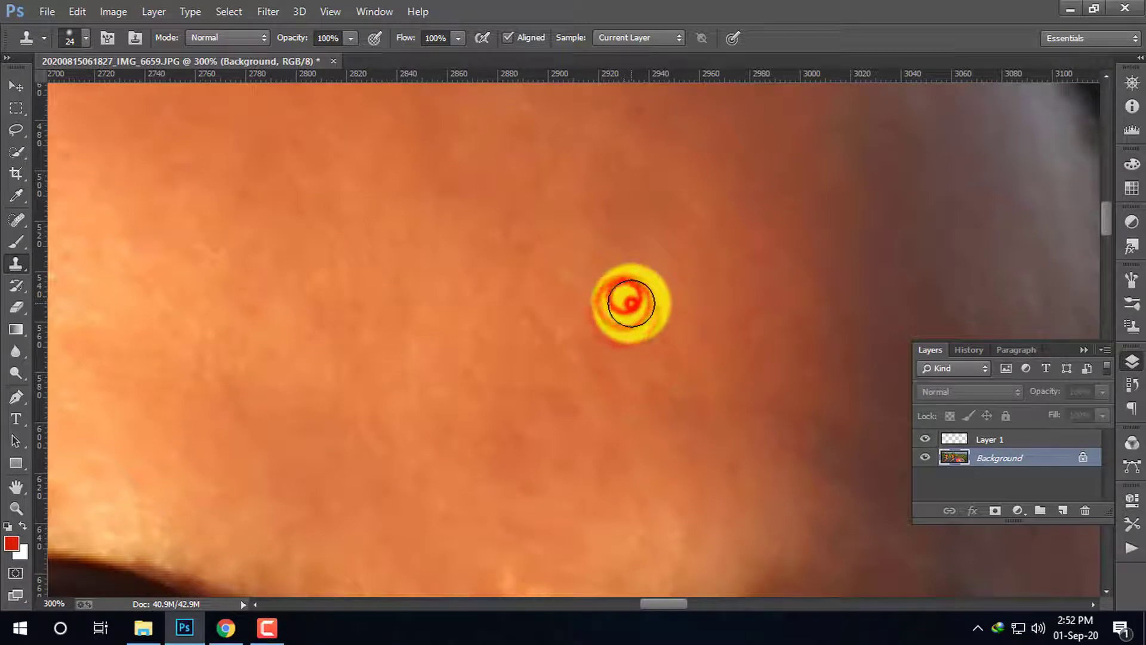
pyautogui.hotkey('ctrl', '-')
pyautogui.hotkey('ctrl', '-')
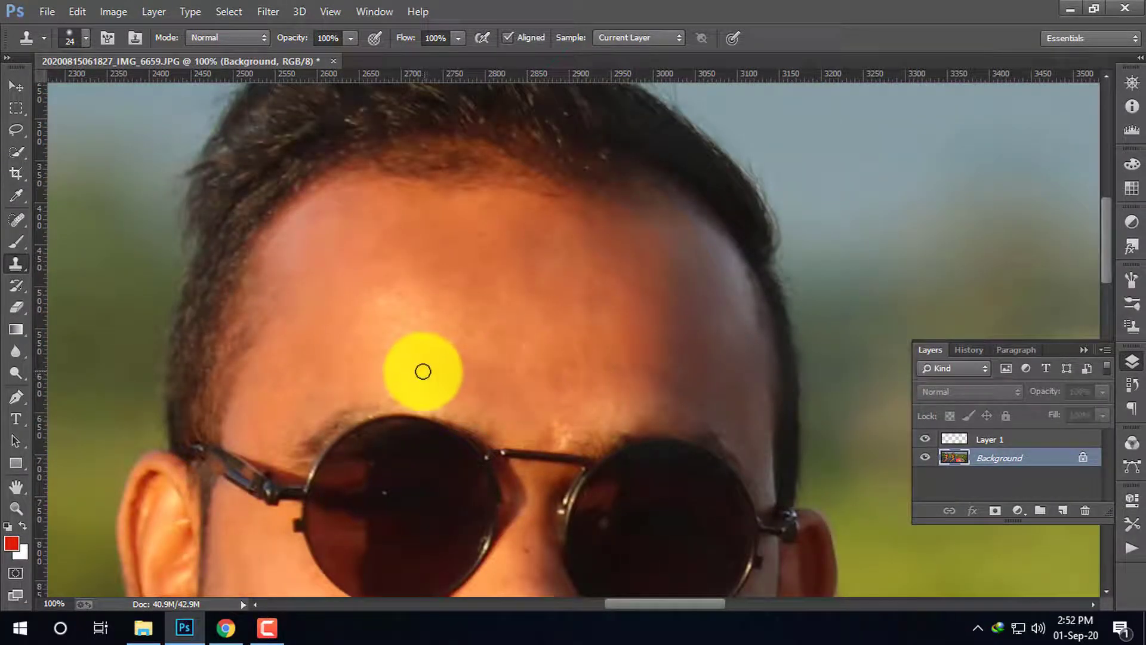
pyautogui.hotkey('ctrl', '+')
# Even out the forehead above the glasses and clone over upper-forehead spots near the hairline.
pyautogui.click(377, 408)
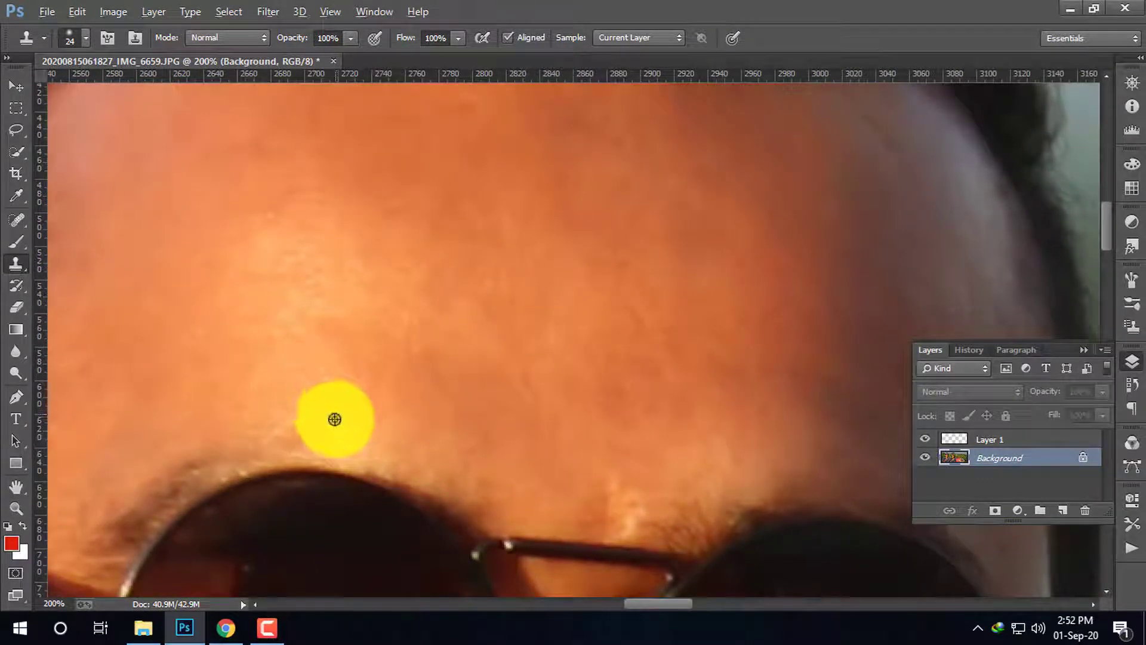
pyautogui.moveTo(330, 425); pyautogui.dragTo(291, 431)
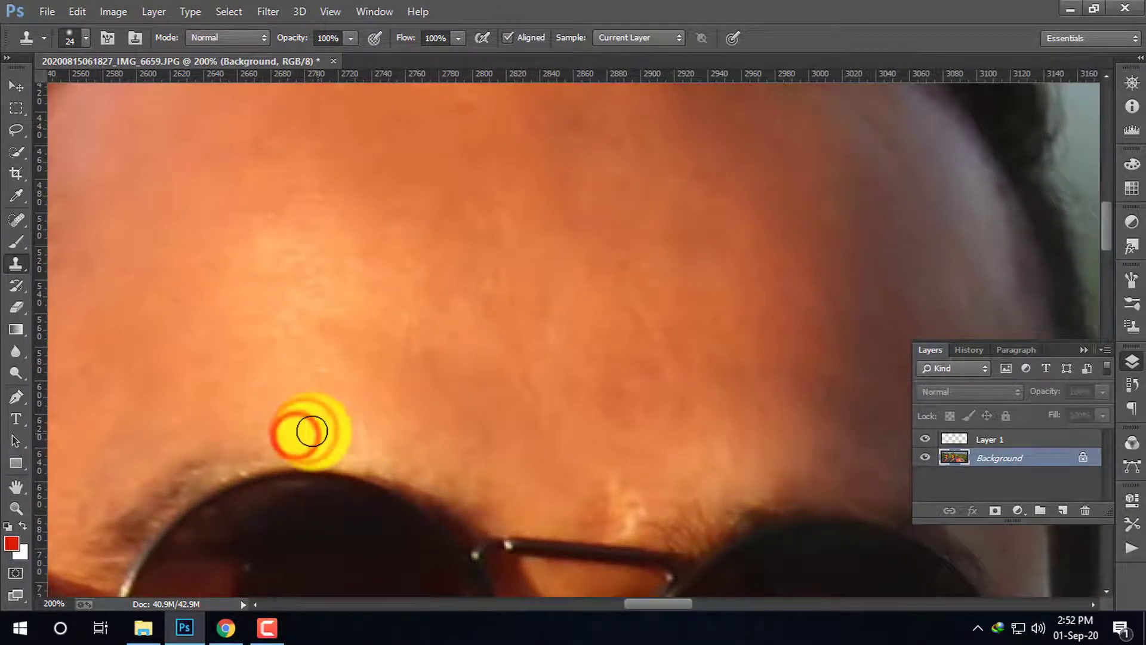
pyautogui.scroll(5, 418, 371)
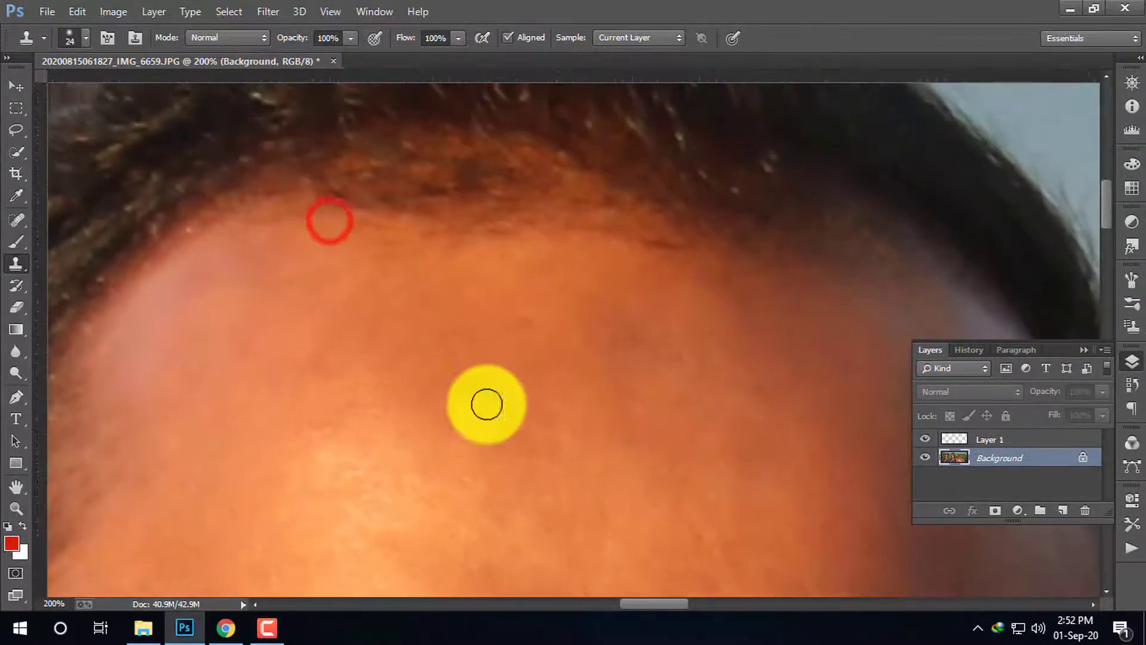
pyautogui.keyDown('alt'); pyautogui.click(516, 350); pyautogui.keyUp('alt')
pyautogui.click(533, 322)
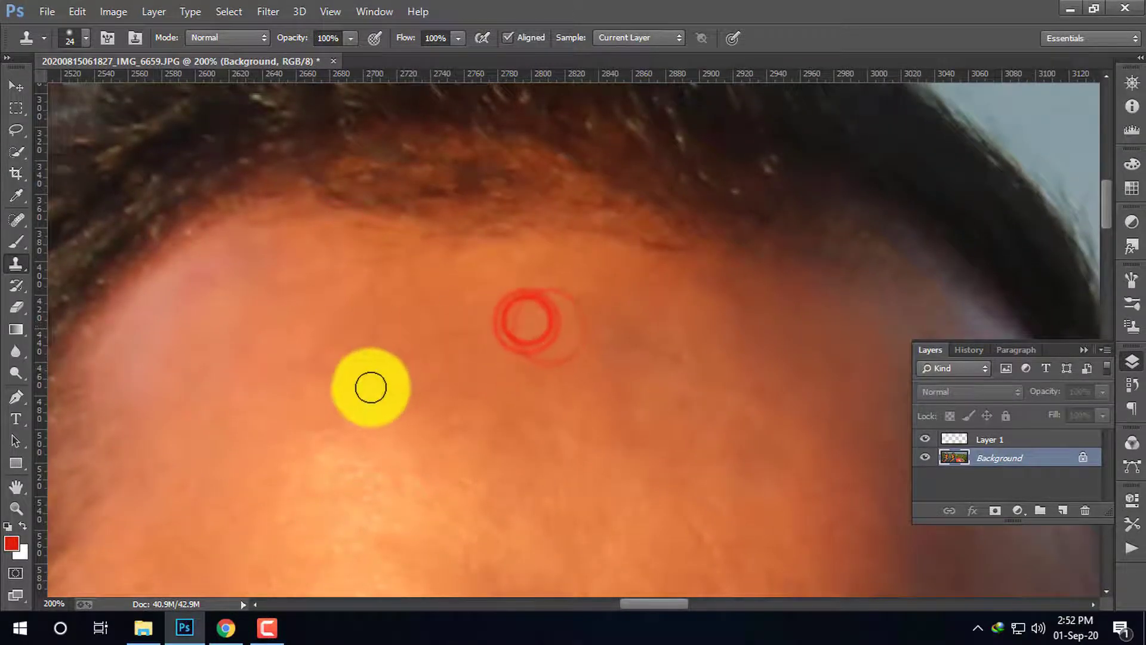
pyautogui.click(673, 396)
pyautogui.click(668, 358)
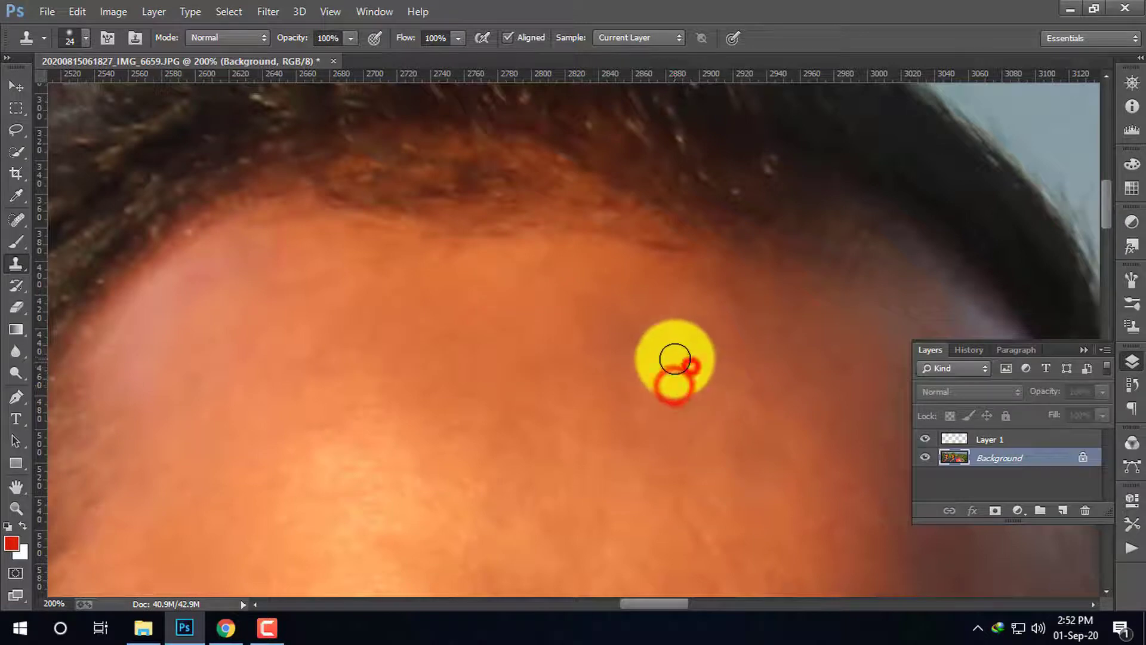
# Reframe the face and clone over a remaining spot on the cheek below the glasses.
pyautogui.hotkey('ctrl', '-')
pyautogui.hotkey('ctrl', '-')
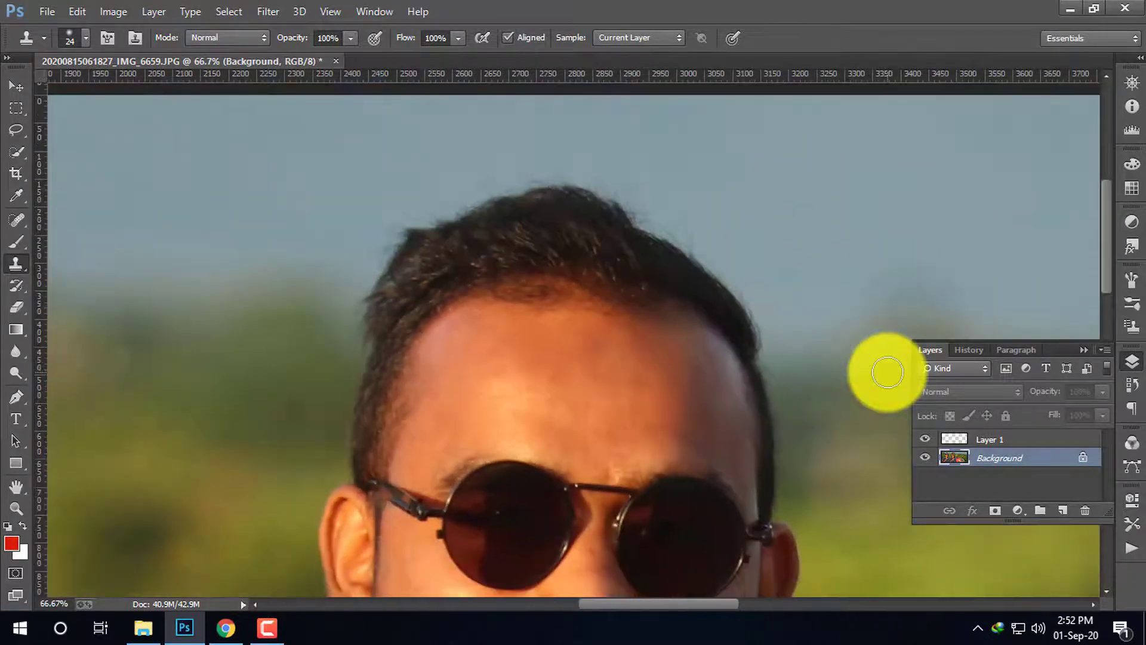
pyautogui.moveTo(536, 448); pyautogui.dragTo(486, 213)
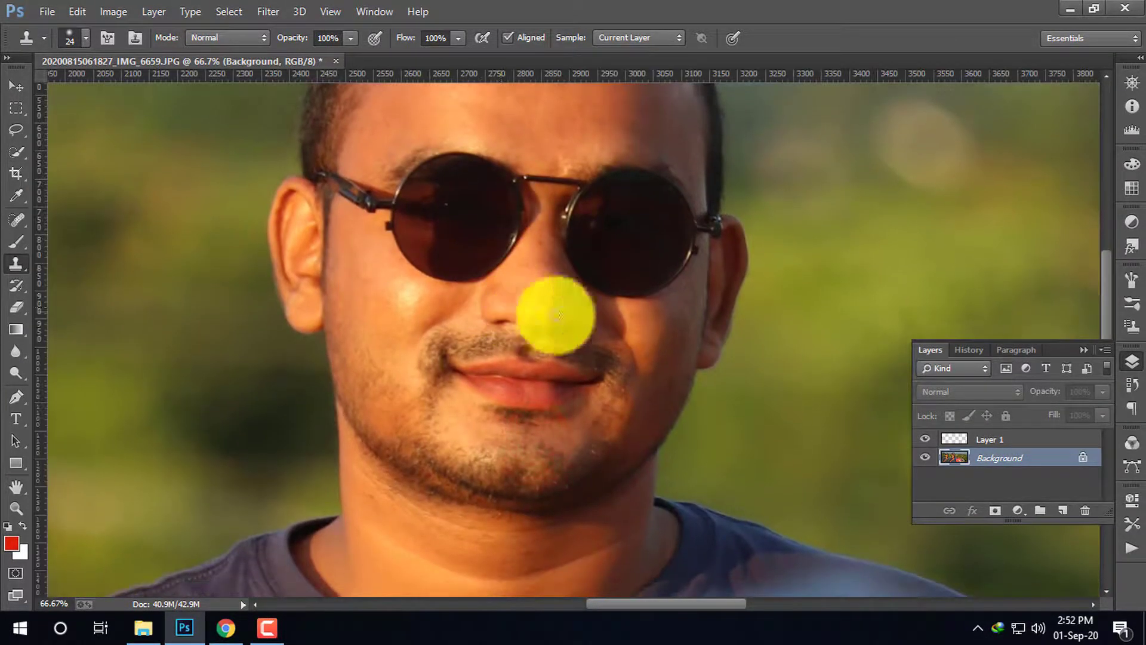
pyautogui.hotkey('ctrl', '+')
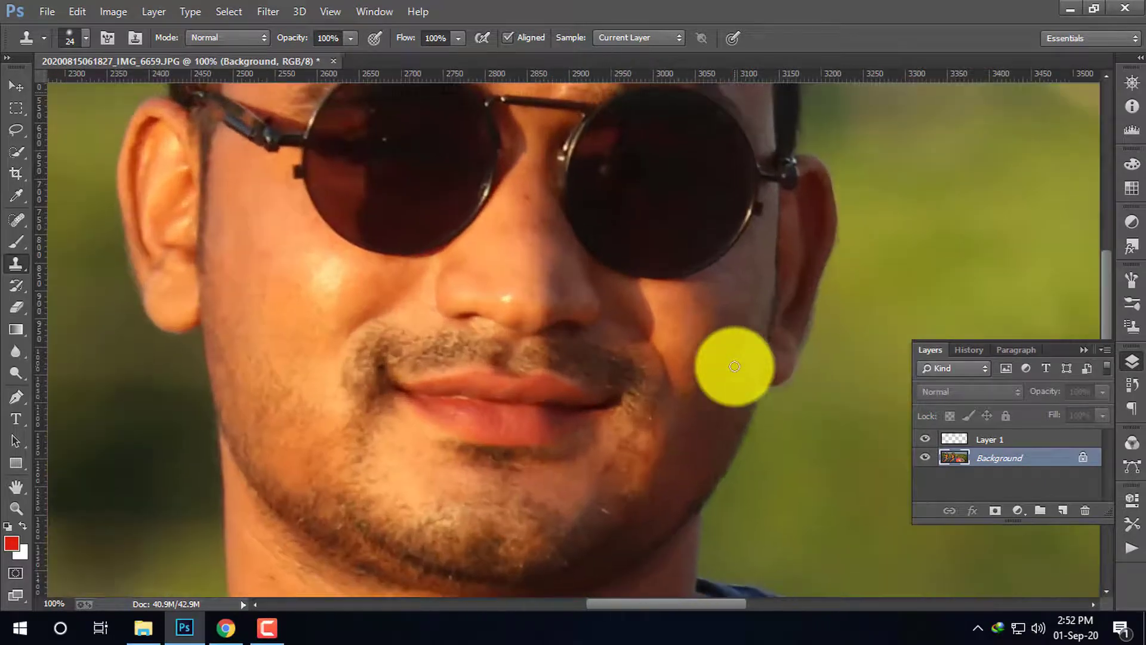
pyautogui.hotkey('ctrl', '+')
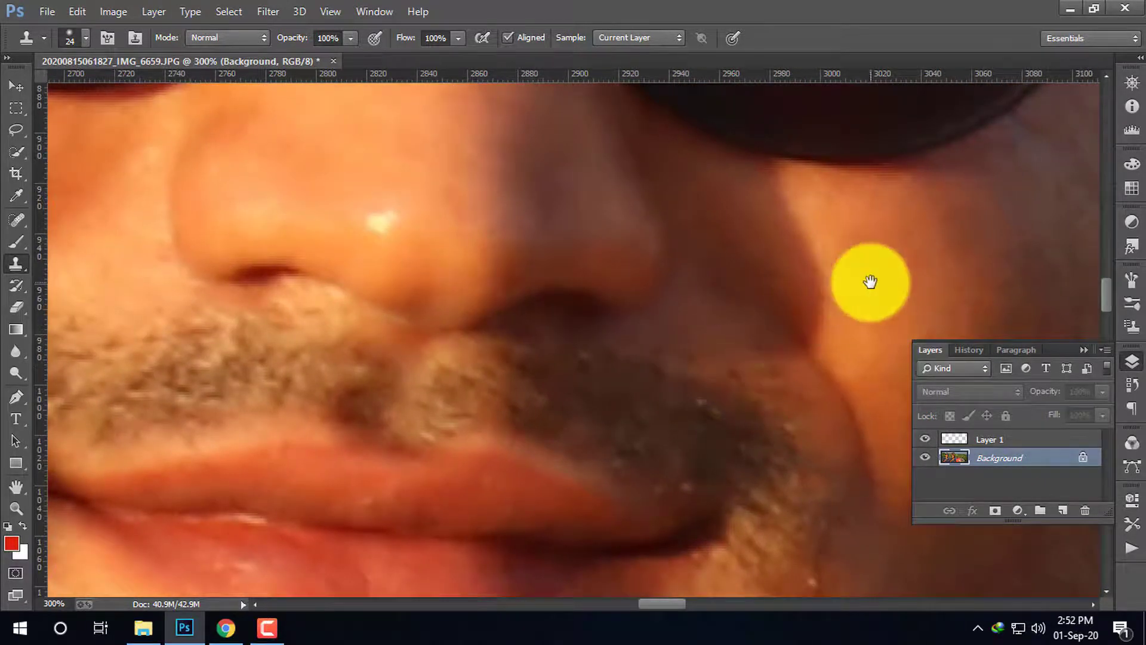
pyautogui.moveTo(844, 277); pyautogui.dragTo(551, 274)
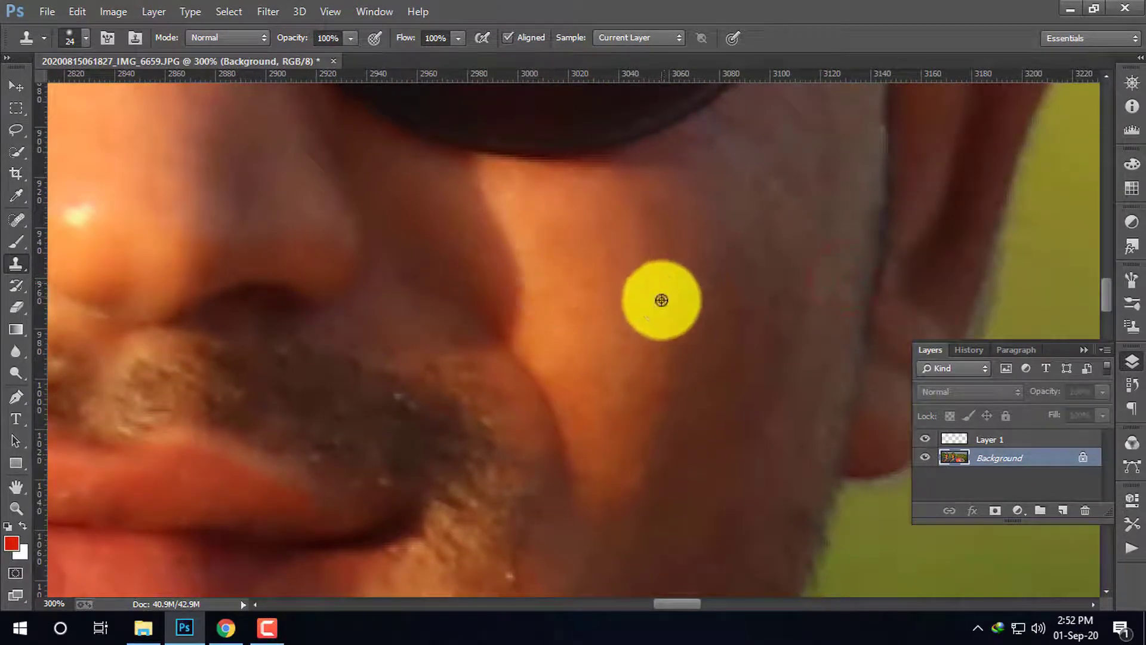
pyautogui.click(652, 209)
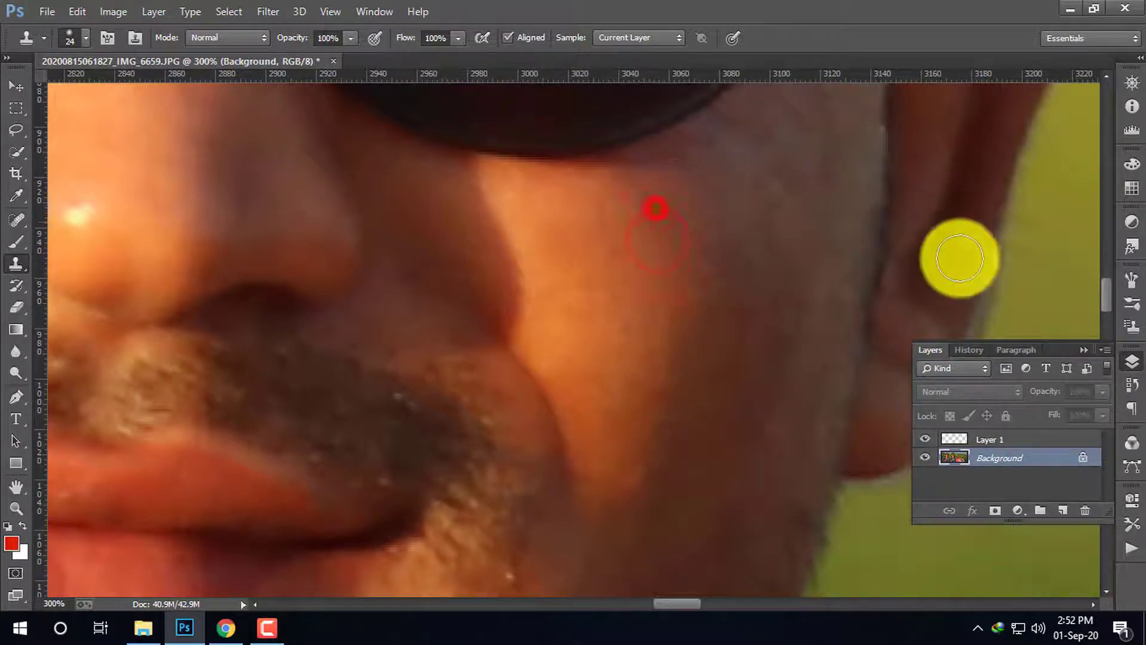
pyautogui.hotkey('ctrl', '-')
pyautogui.hotkey('ctrl', '-')
pyautogui.hotkey('ctrl', '-')
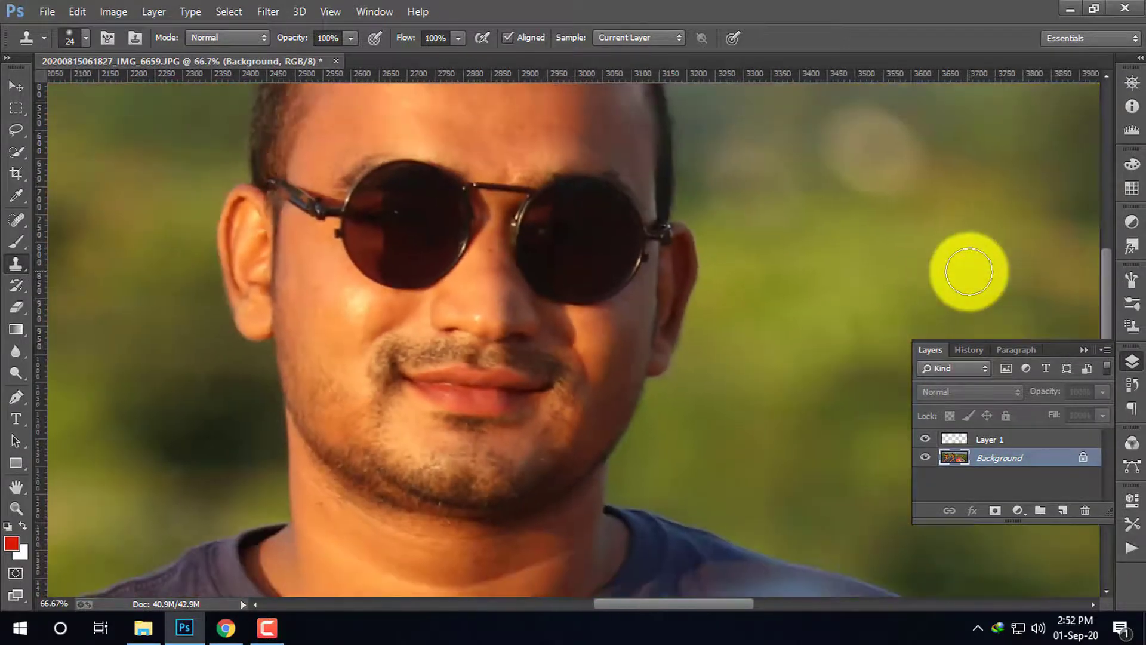
# Compare both faces, then centre the right-hand portrait's face at 66.7% zoom.
pyautogui.hotkey('ctrl', '-')
pyautogui.hotkey('ctrl', '-')
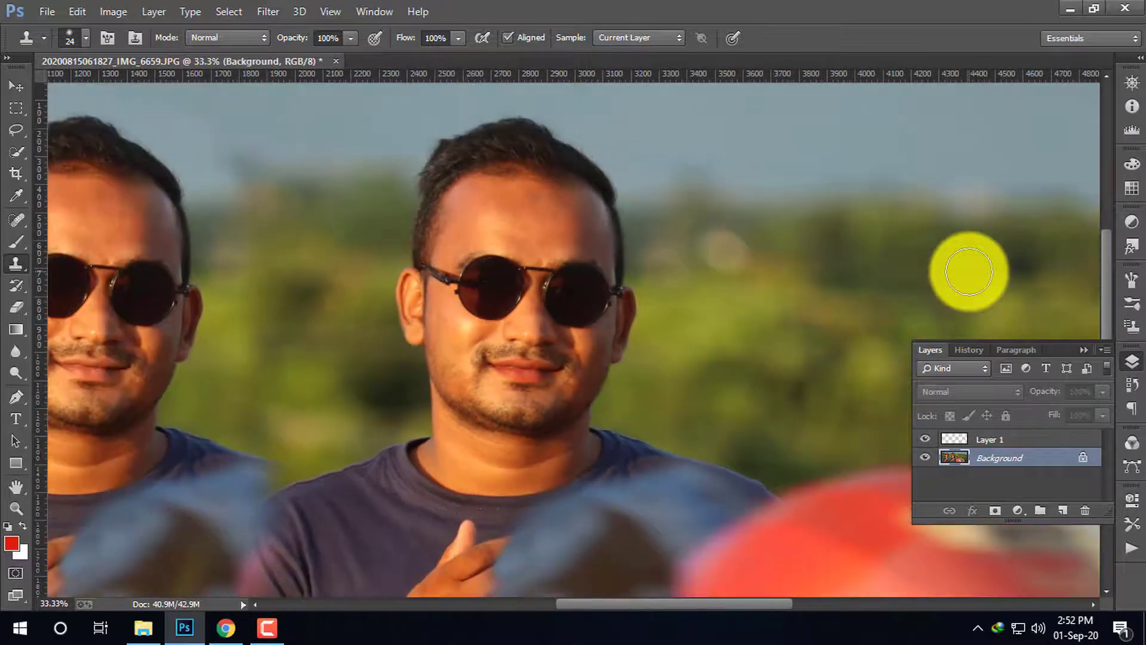
pyautogui.moveTo(289, 327); pyautogui.dragTo(452, 324)
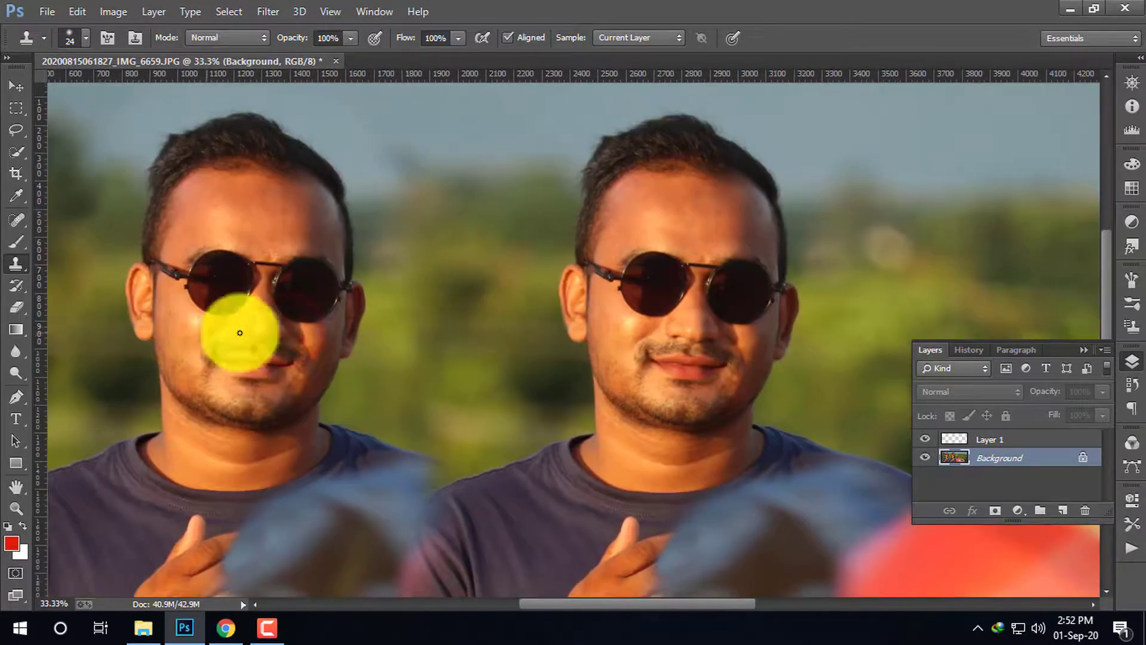
pyautogui.hotkey('ctrl', '+')
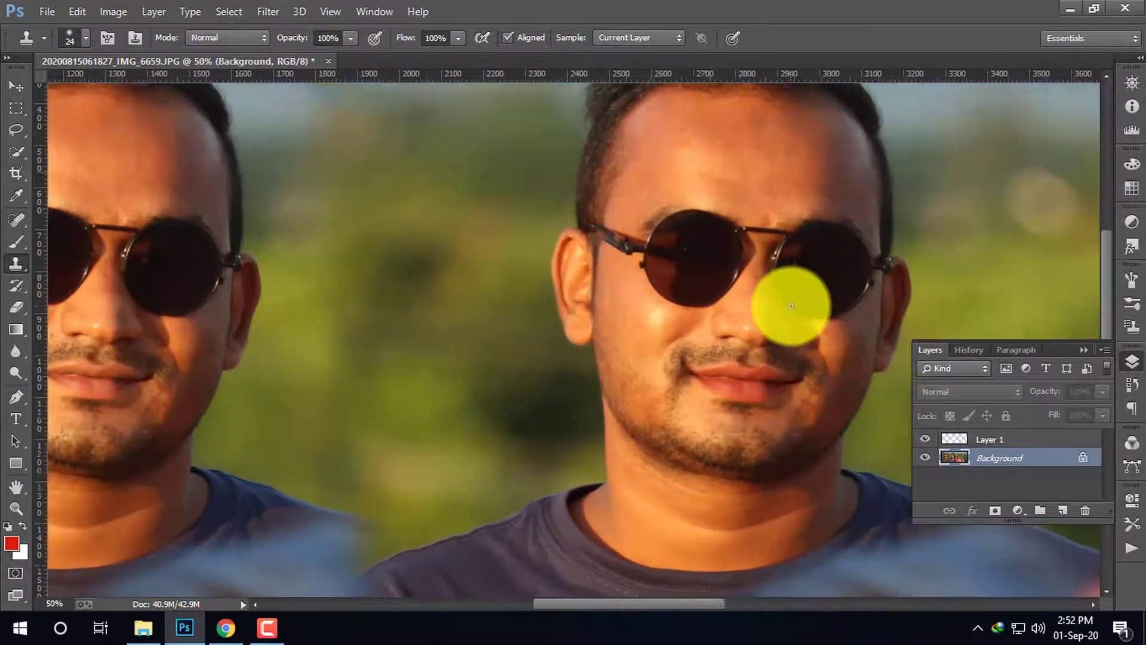
pyautogui.hotkey('ctrl', '+')
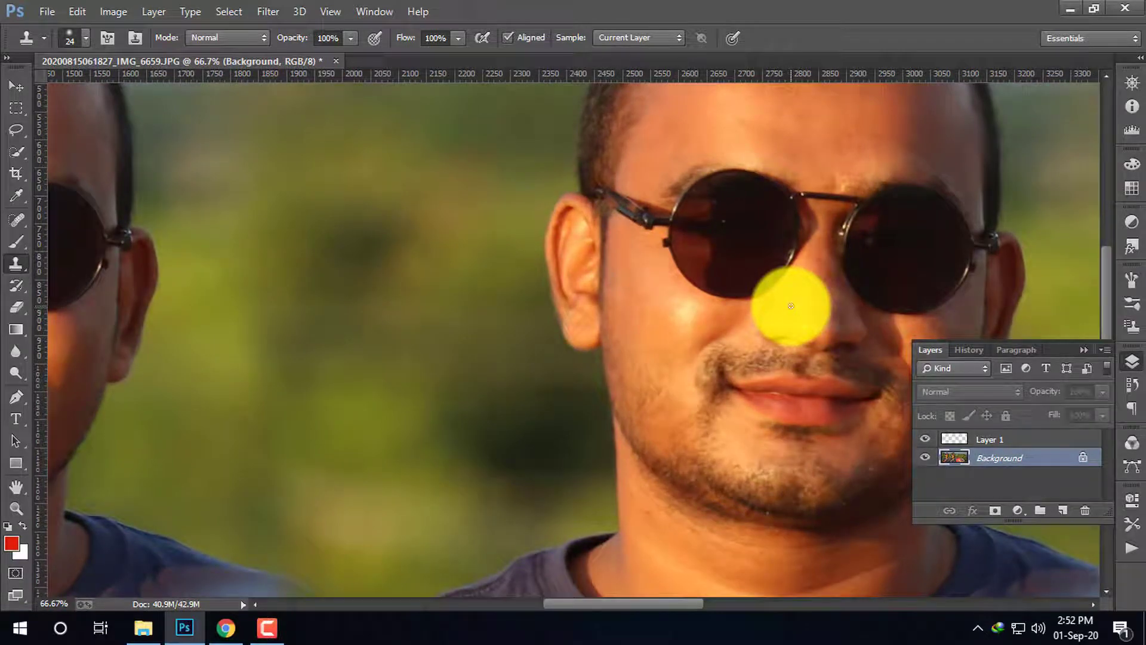
pyautogui.hotkey('ctrl', '-')
pyautogui.hotkey('ctrl', '-')
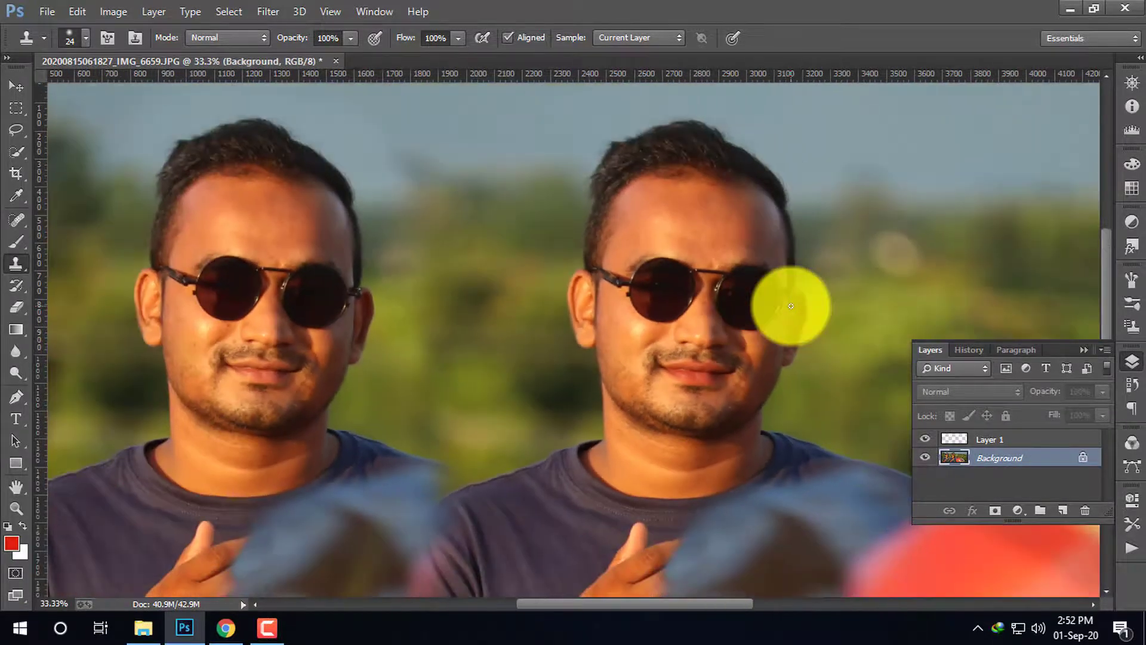
pyautogui.hotkey('ctrl', '+')
pyautogui.moveTo(406, 367); pyautogui.dragTo(514, 365)
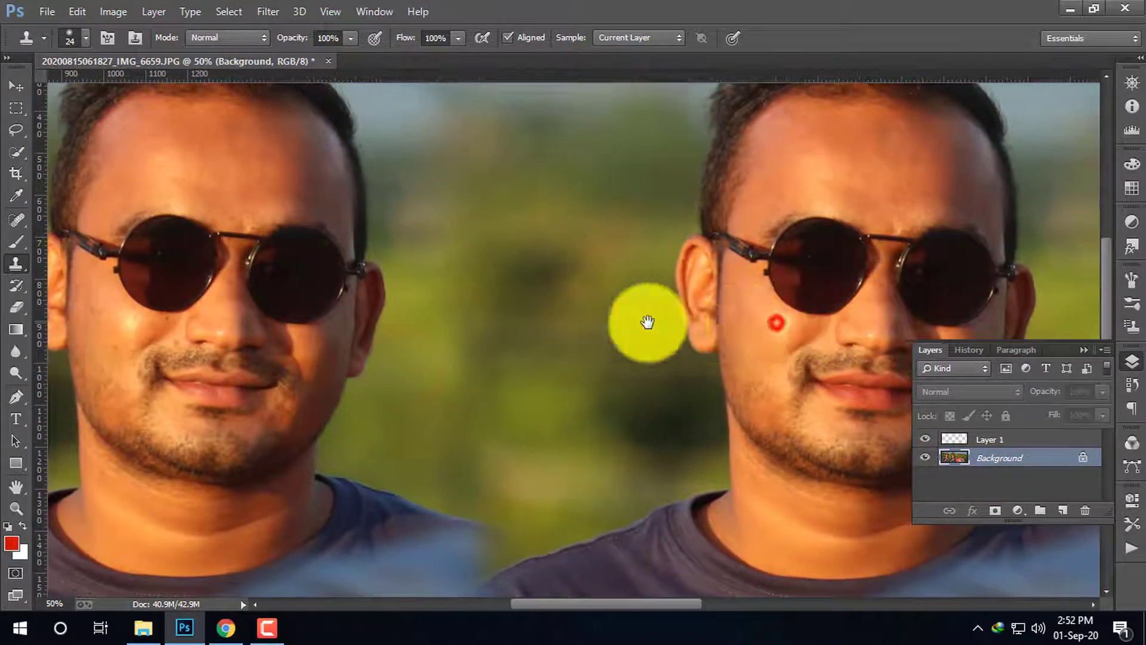
pyautogui.moveTo(802, 322); pyautogui.dragTo(583, 332)
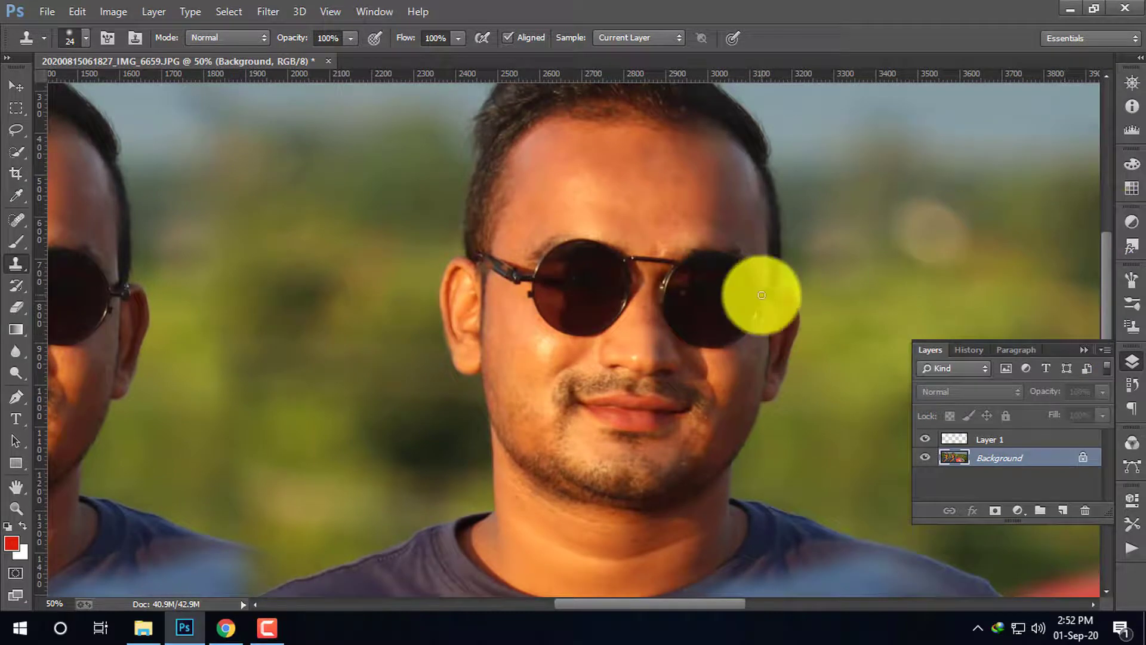
pyautogui.scroll(1, 761, 294)
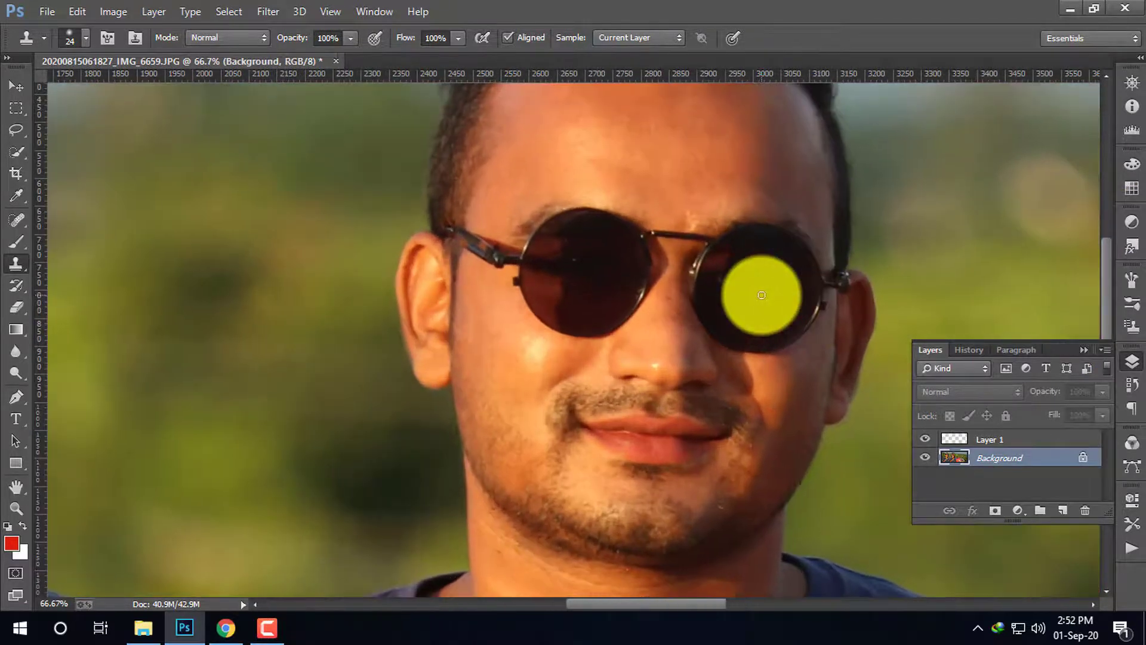
# Switch to the Blur Tool with a 68 px, 0% hardness brush.
pyautogui.click(21, 354)
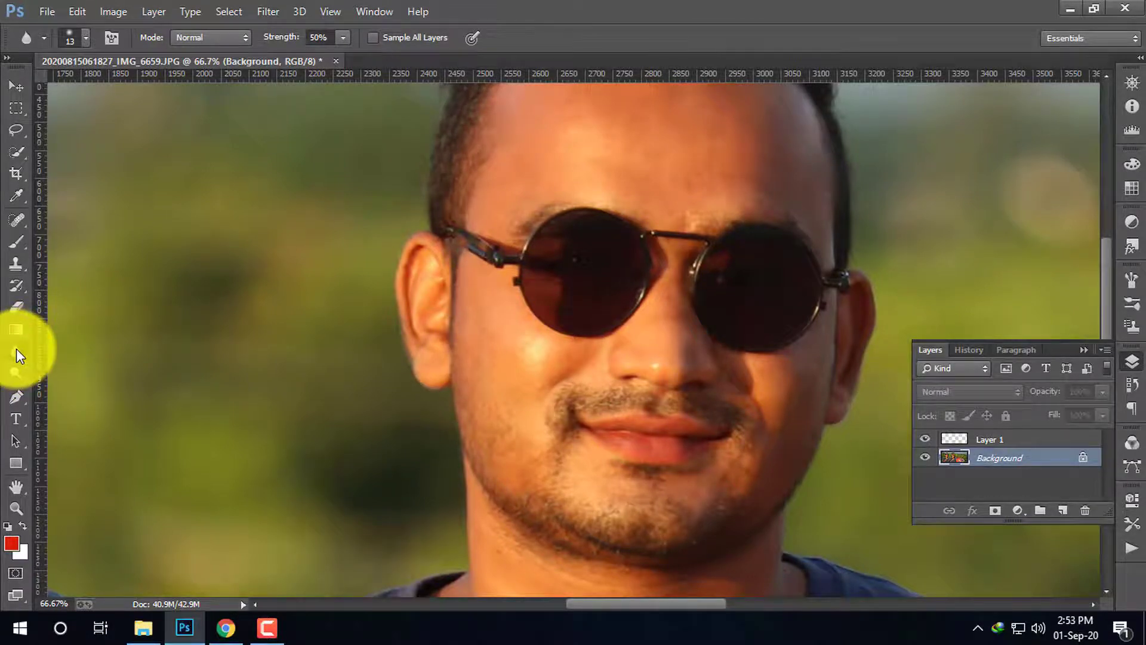
pyautogui.rightClick(17, 352)
pyautogui.click(81, 351)
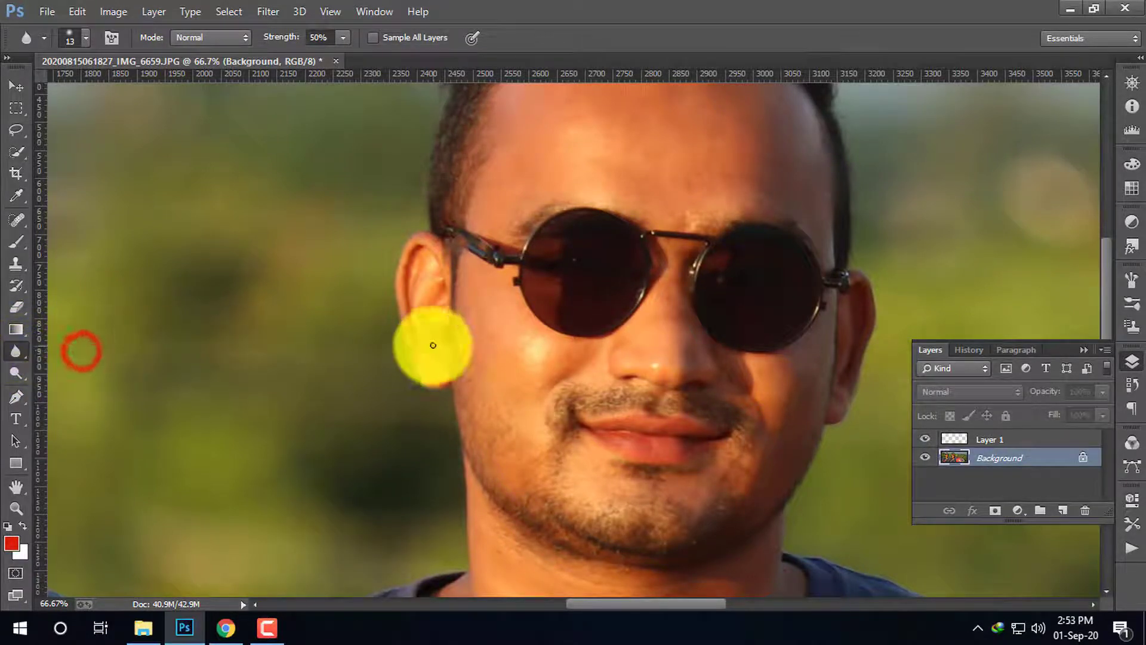
pyautogui.rightClick(492, 349)
pyautogui.click(594, 390)
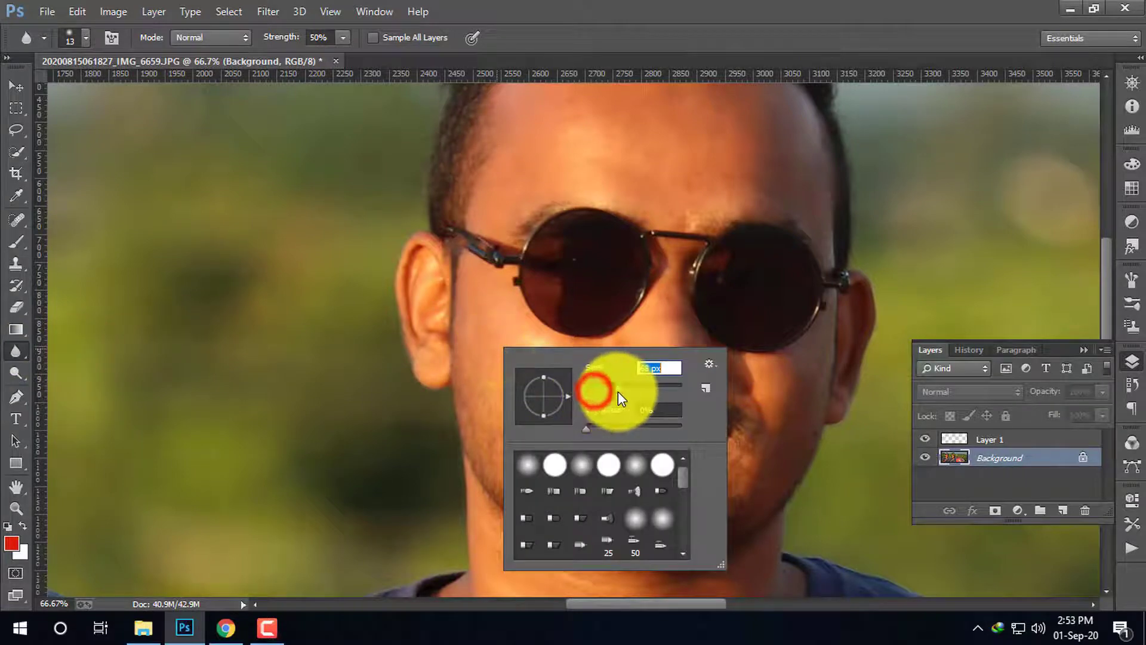
pyautogui.moveTo(618, 392); pyautogui.dragTo(618, 389)
pyautogui.click(484, 338)
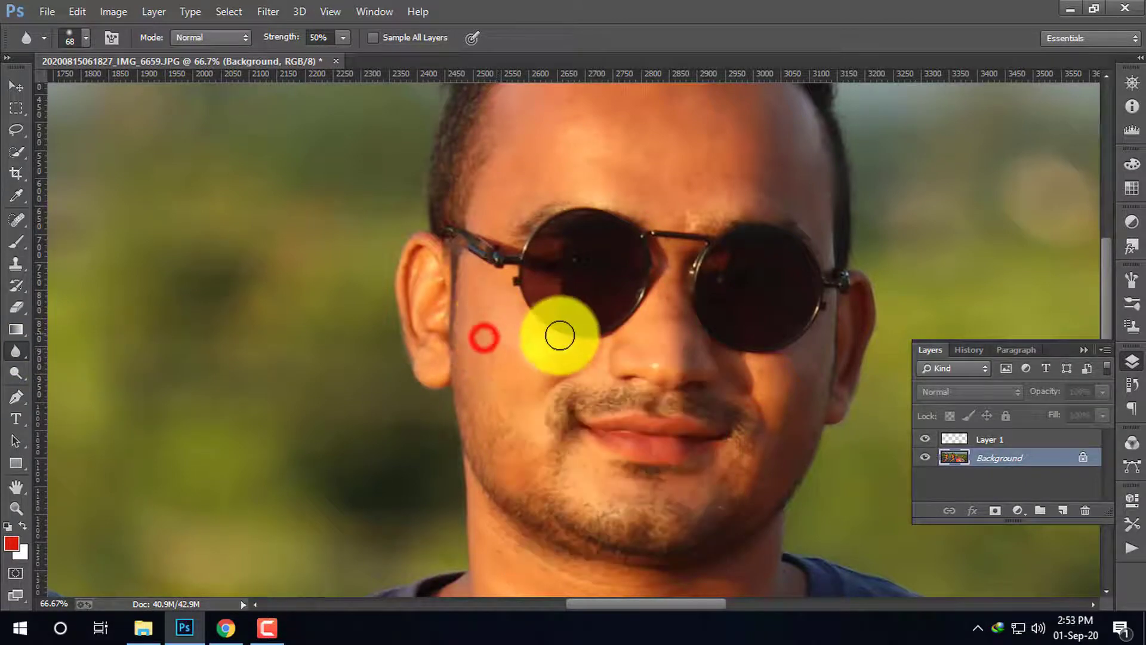
# Blur the cheek skin beside the sunglasses lens and recheck the brush settings.
pyautogui.scroll(1, 562, 336)
pyautogui.scroll(1, 562, 336)
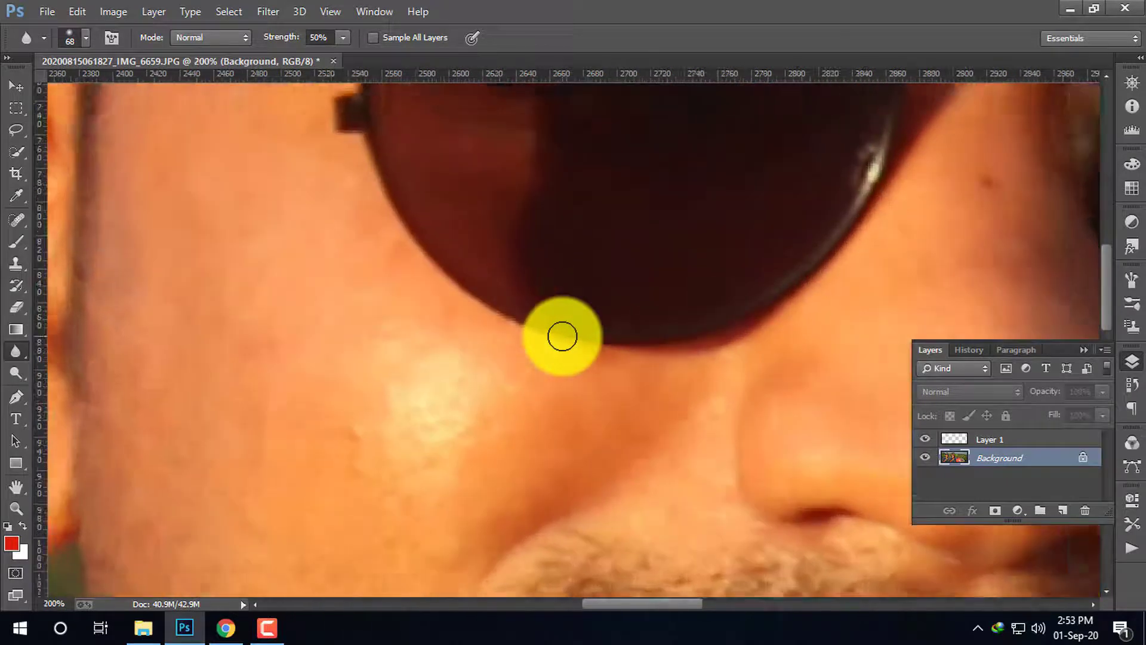
pyautogui.scroll(1, 562, 336)
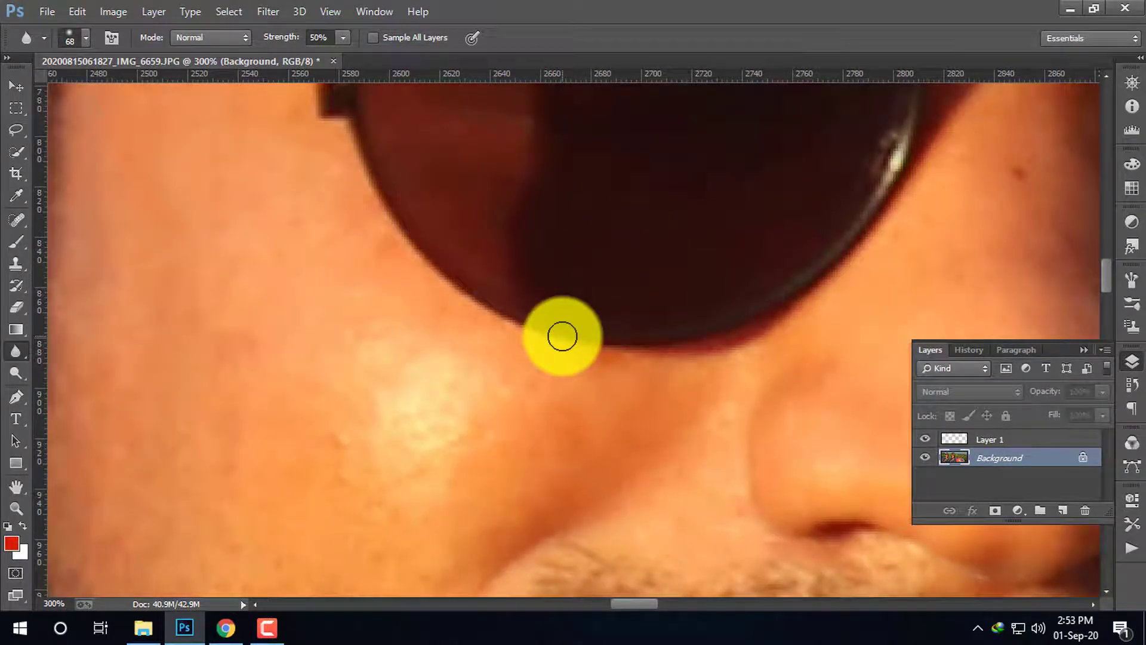
pyautogui.scroll(-1, 561, 337)
pyautogui.scroll(-2, 562, 336)
pyautogui.scroll(1, 561, 336)
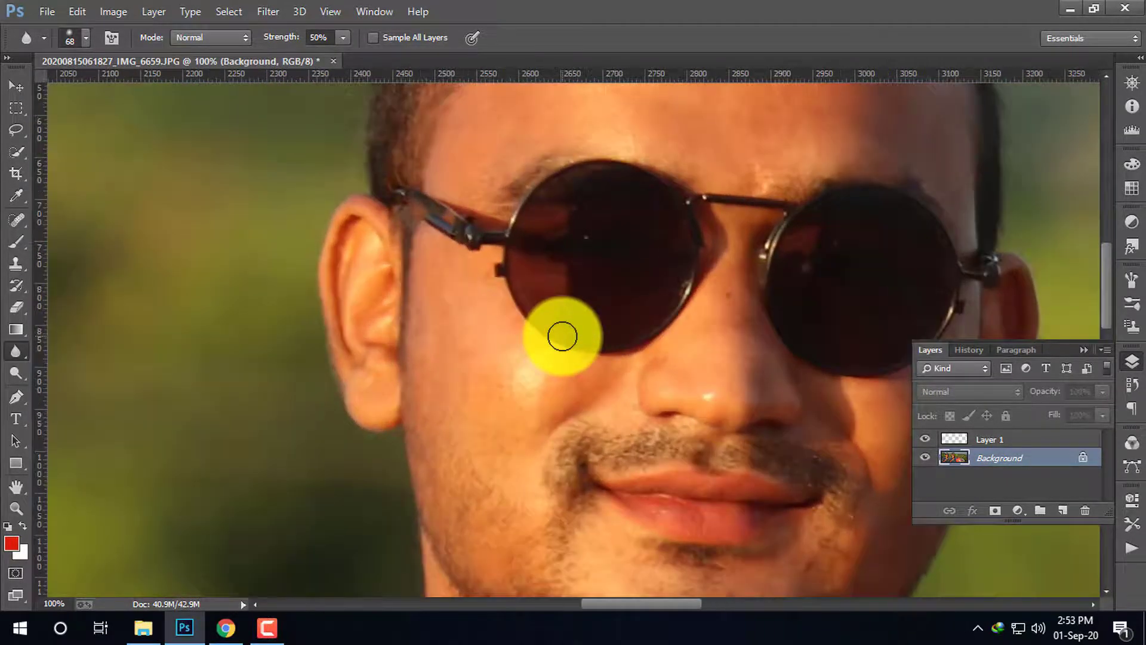
pyautogui.click(625, 219)
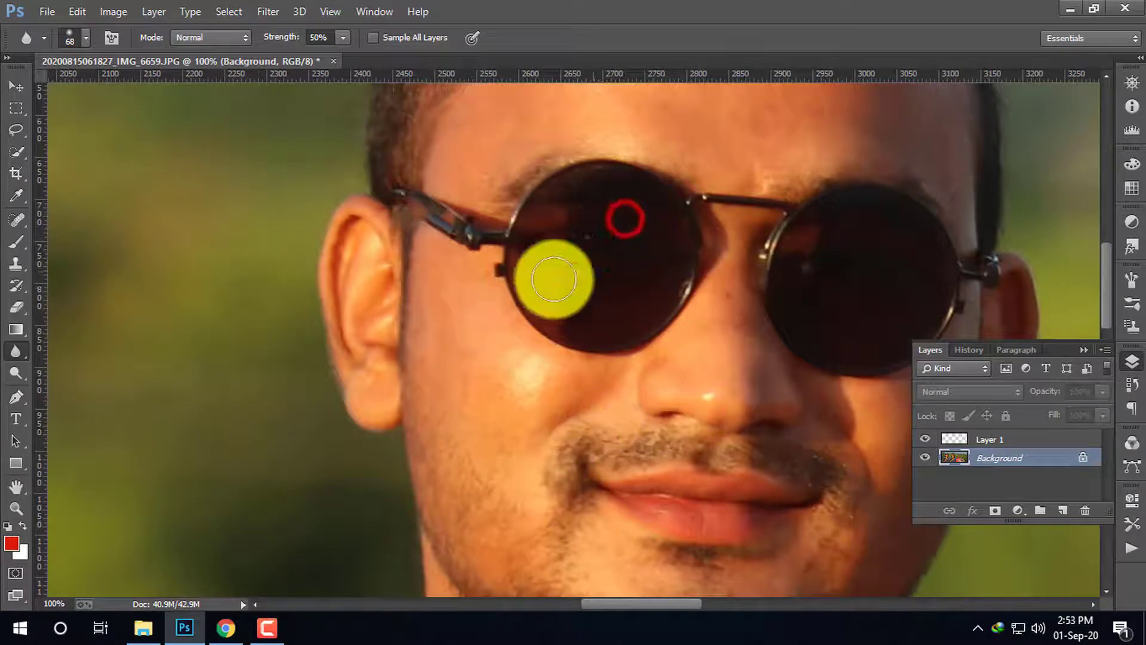
pyautogui.rightClick(594, 486)
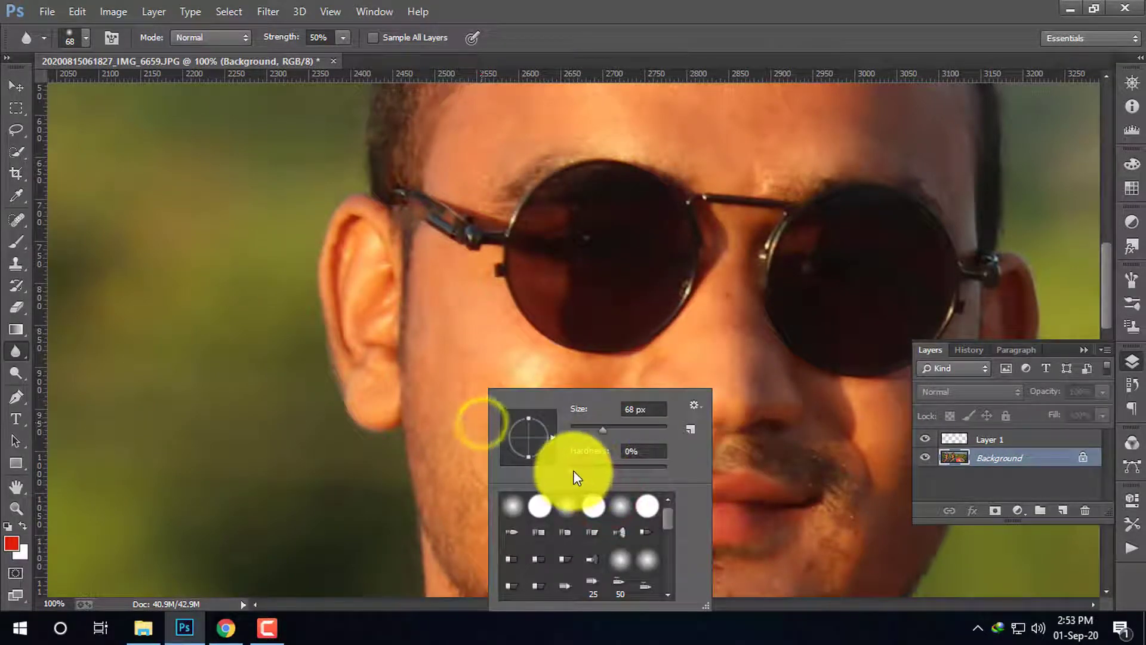
pyautogui.click(477, 352)
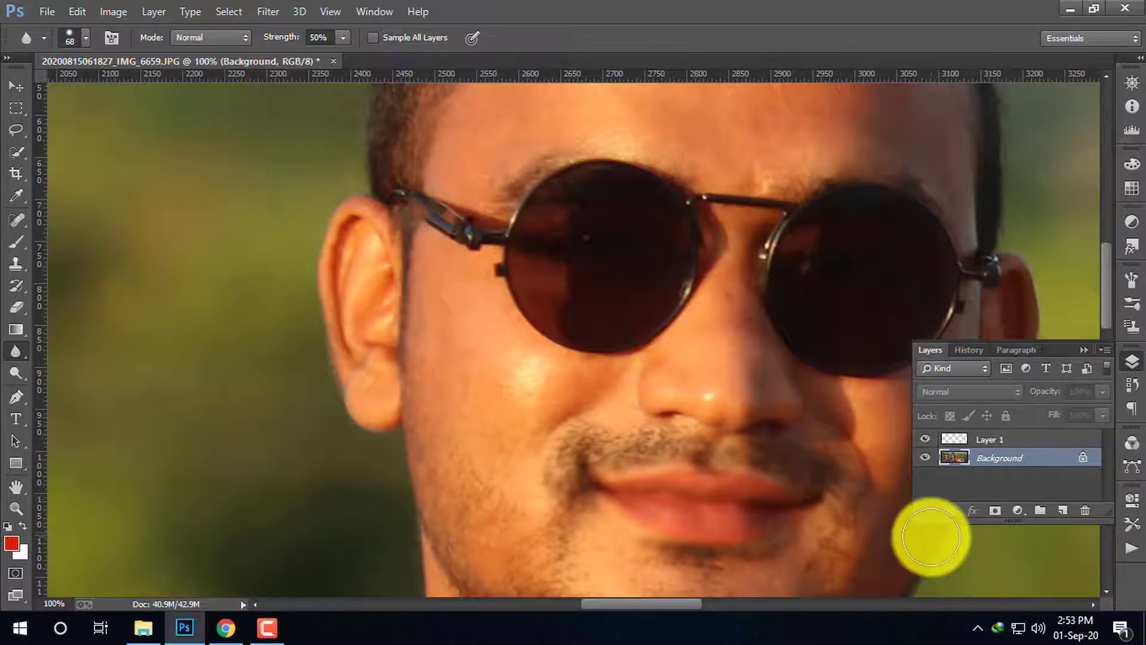
# Revert History to the last Clone Stamp state and re-blur the cheek skin.
pyautogui.click(970, 351)
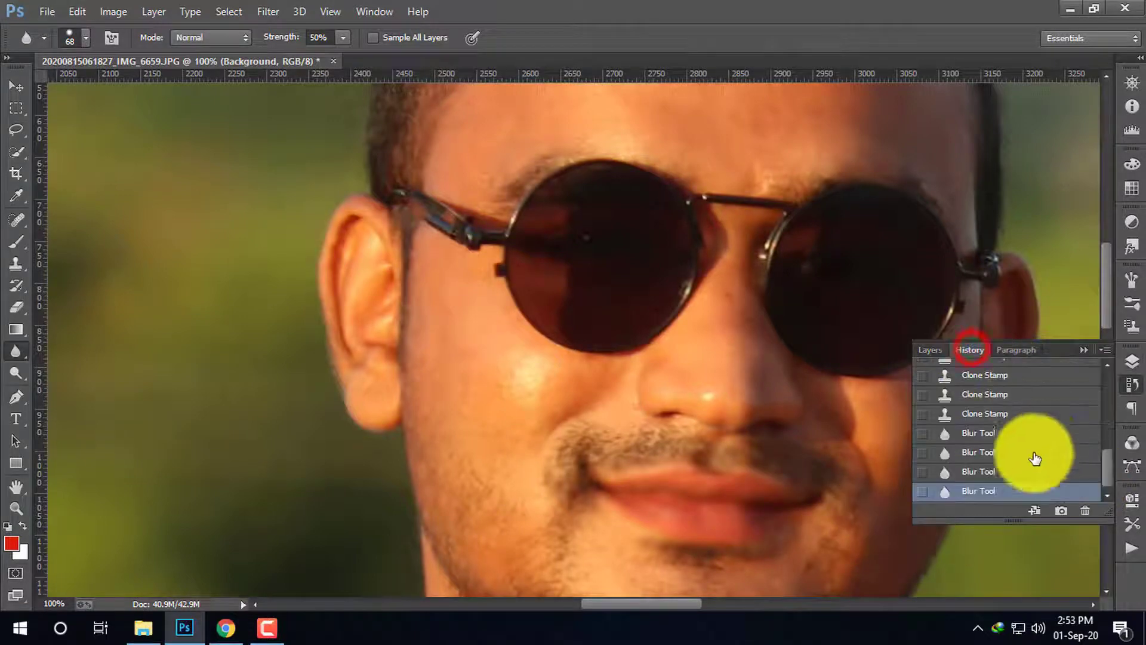
pyautogui.click(973, 473)
pyautogui.click(984, 452)
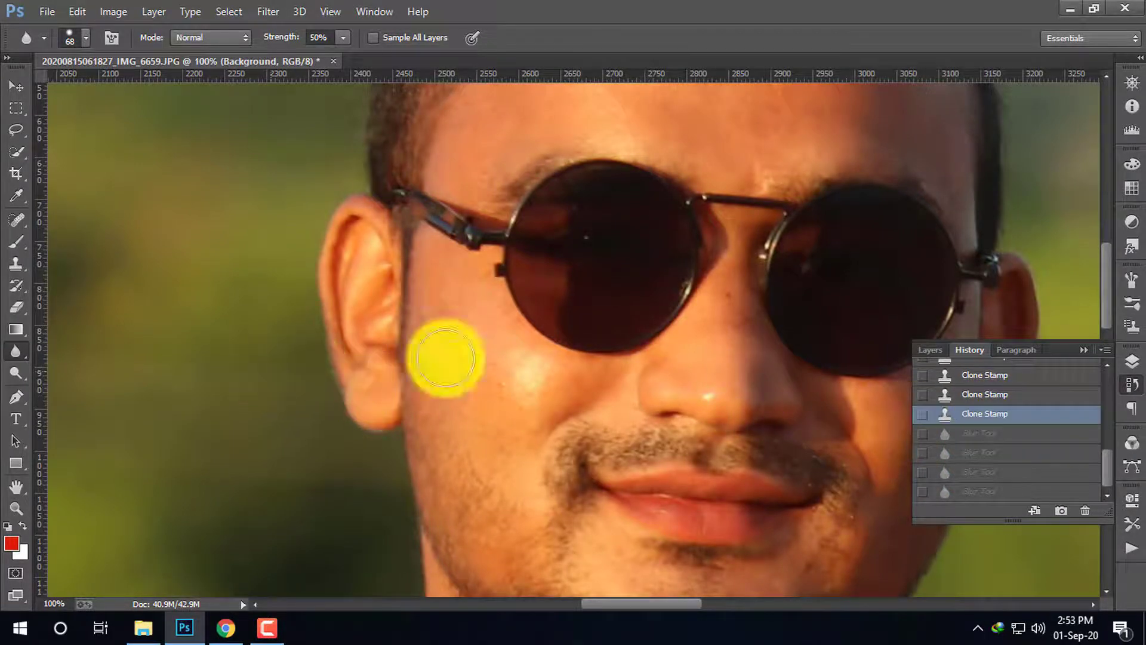
pyautogui.moveTo(468, 322); pyautogui.dragTo(481, 440)
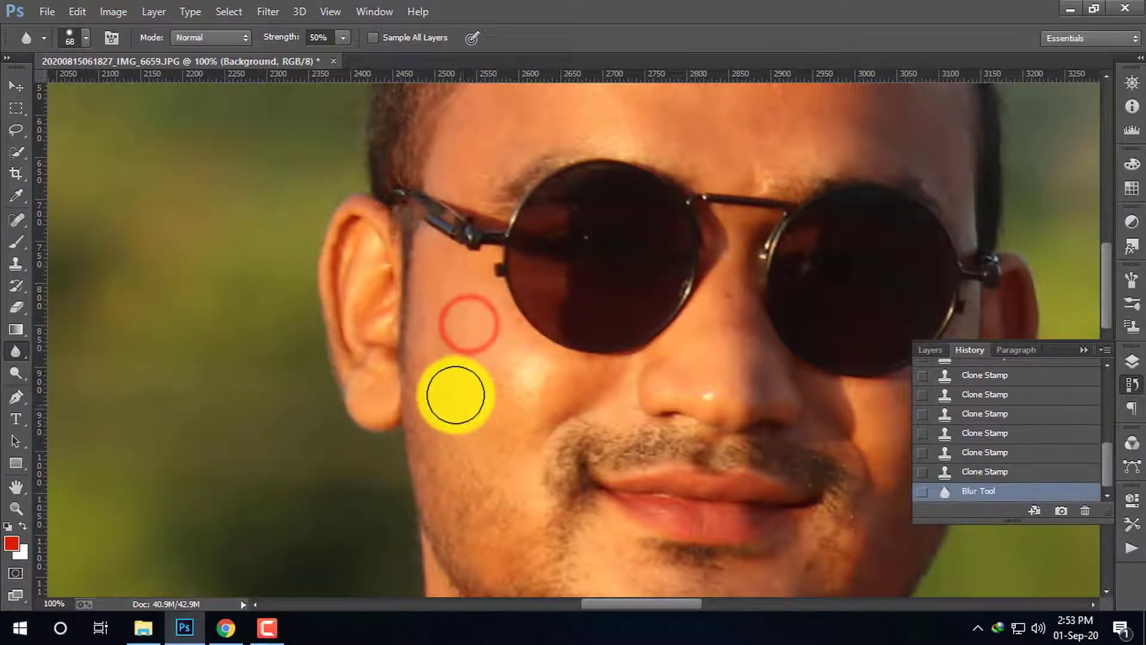
pyautogui.moveTo(450, 378); pyautogui.dragTo(533, 391)
pyautogui.click(500, 372)
pyautogui.rightClick(489, 386)
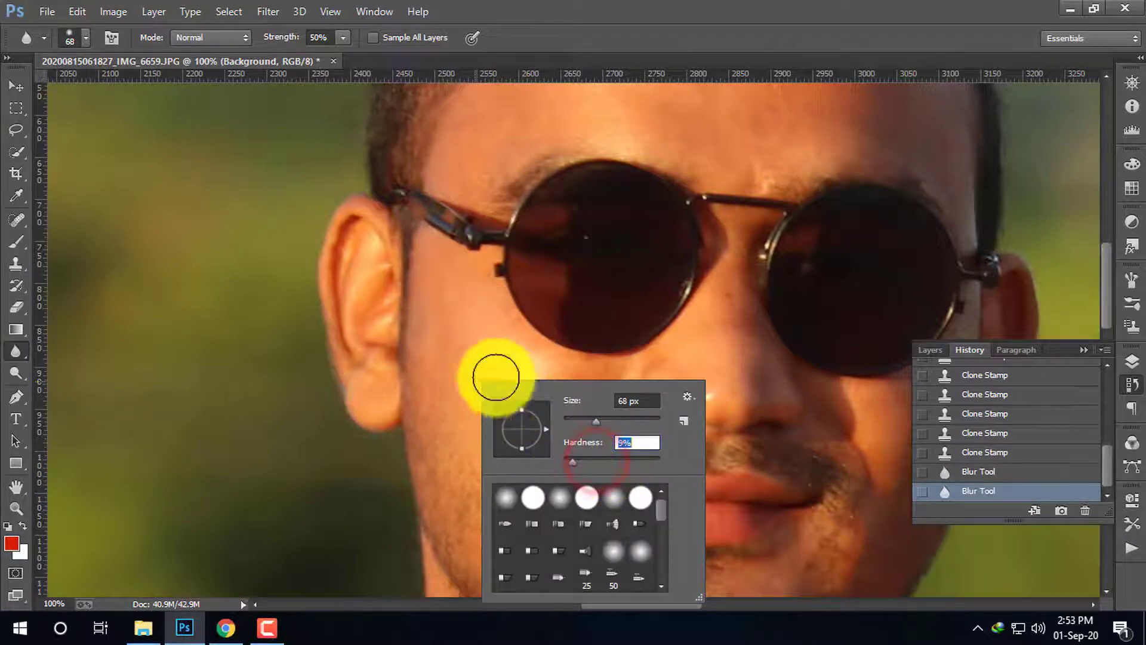
pyautogui.click(474, 317)
pyautogui.moveTo(609, 372); pyautogui.dragTo(481, 358)
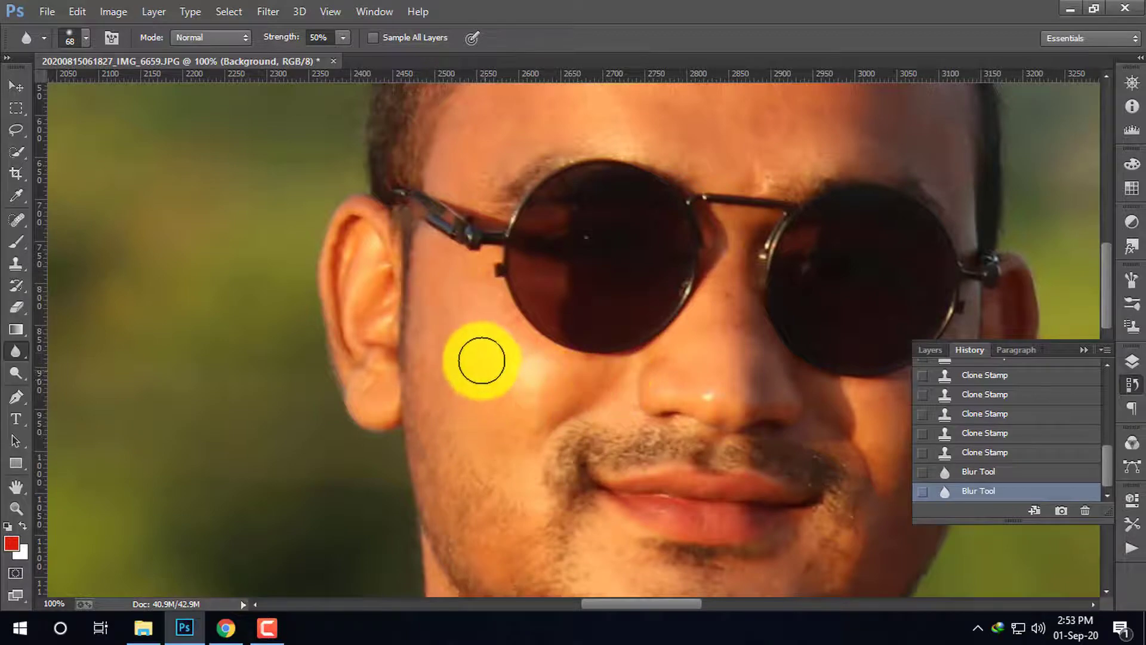
# Shrink the blur brush to 33 px and blur the cheek beside the nose.
pyautogui.rightClick(514, 387)
pyautogui.moveTo(597, 395); pyautogui.dragTo(591, 393)
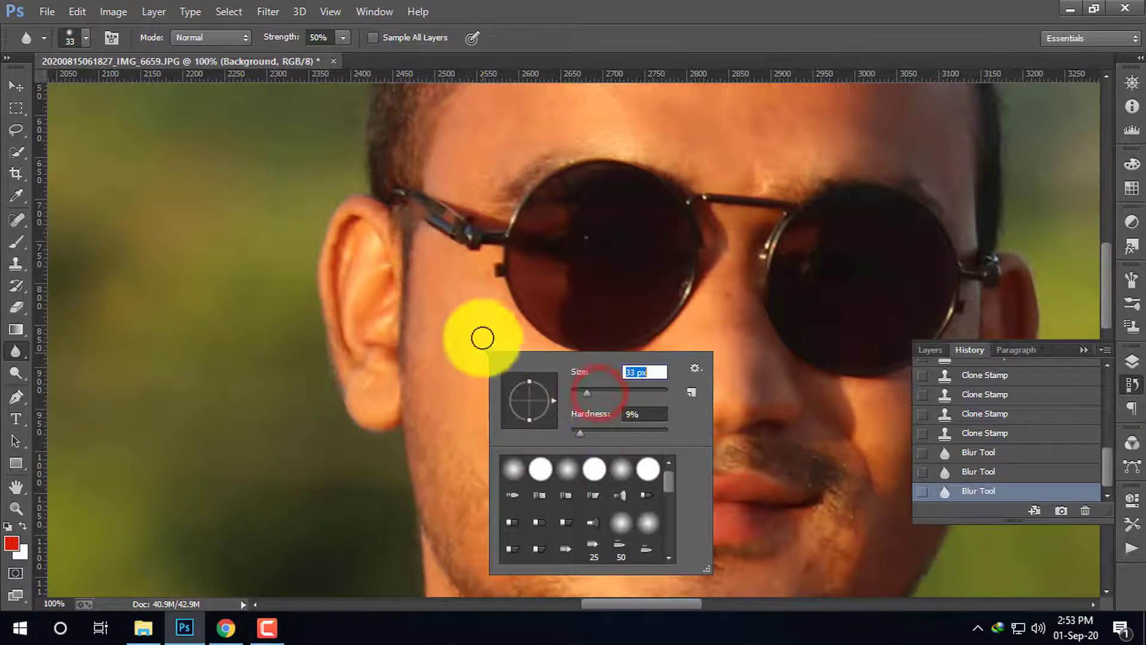
pyautogui.click(464, 295)
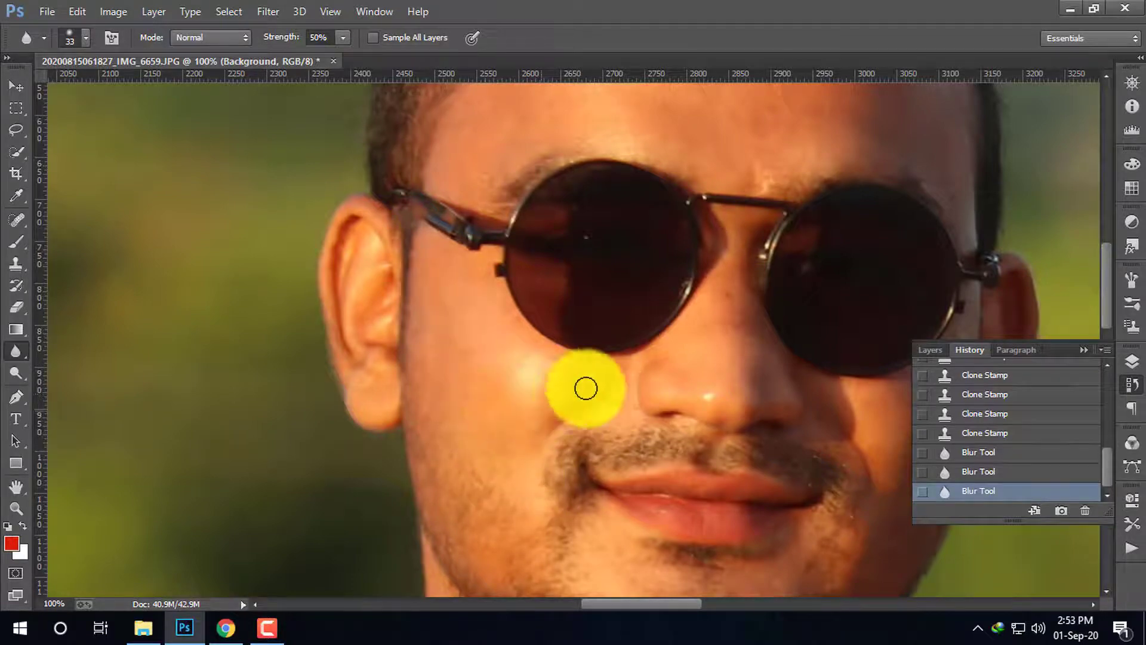
pyautogui.moveTo(585, 386); pyautogui.dragTo(556, 373)
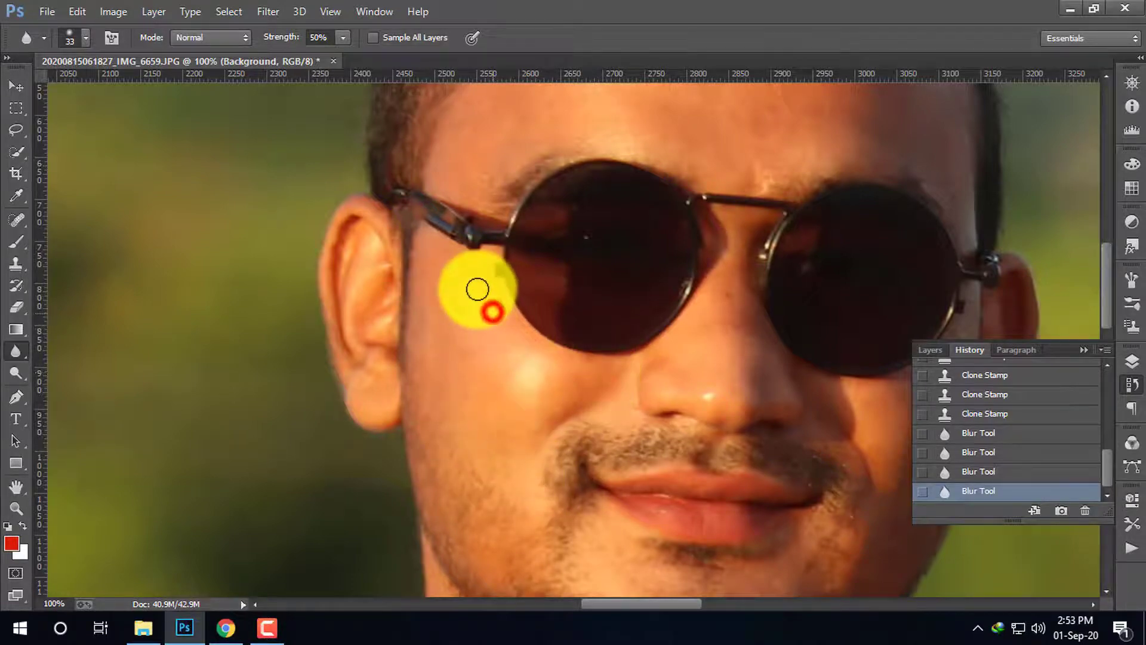
# Blur the skin beside the sunglasses arm and across the whole forehead.
pyautogui.moveTo(460, 174); pyautogui.dragTo(453, 307)
pyautogui.click(450, 268)
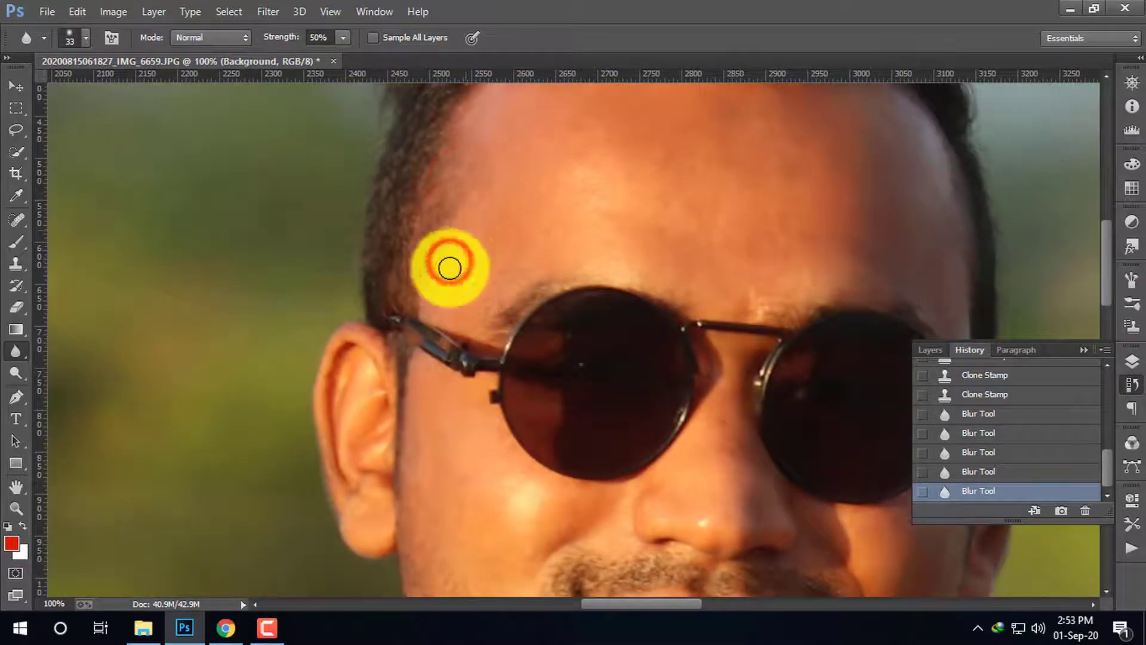
pyautogui.moveTo(483, 276); pyautogui.dragTo(523, 268)
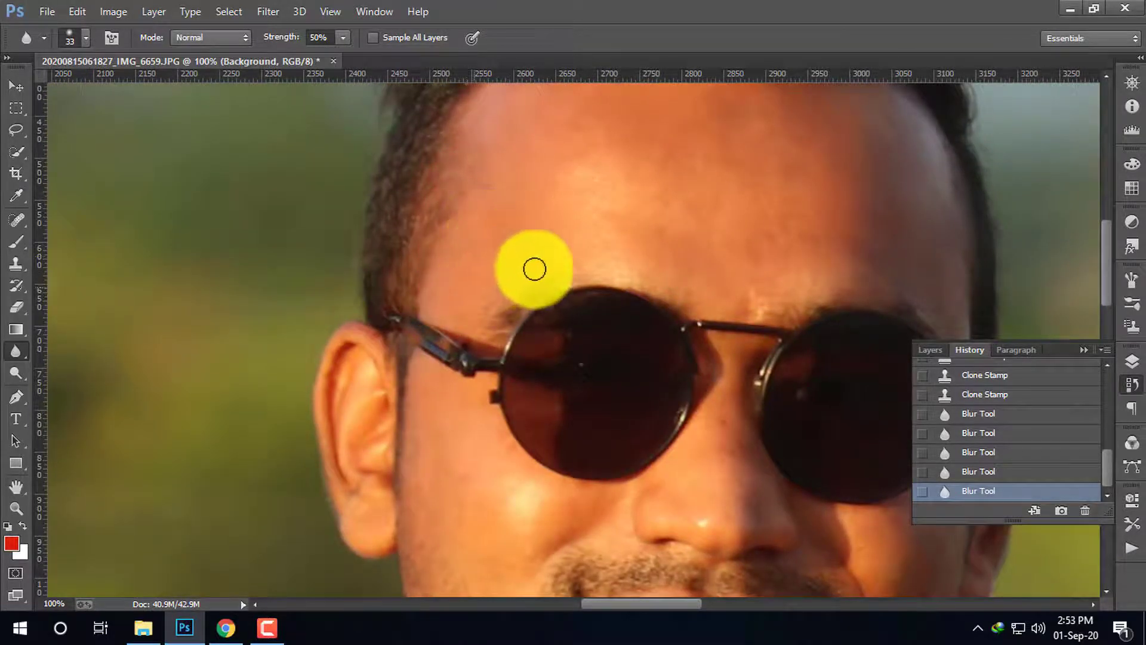
pyautogui.moveTo(479, 312); pyautogui.dragTo(657, 177)
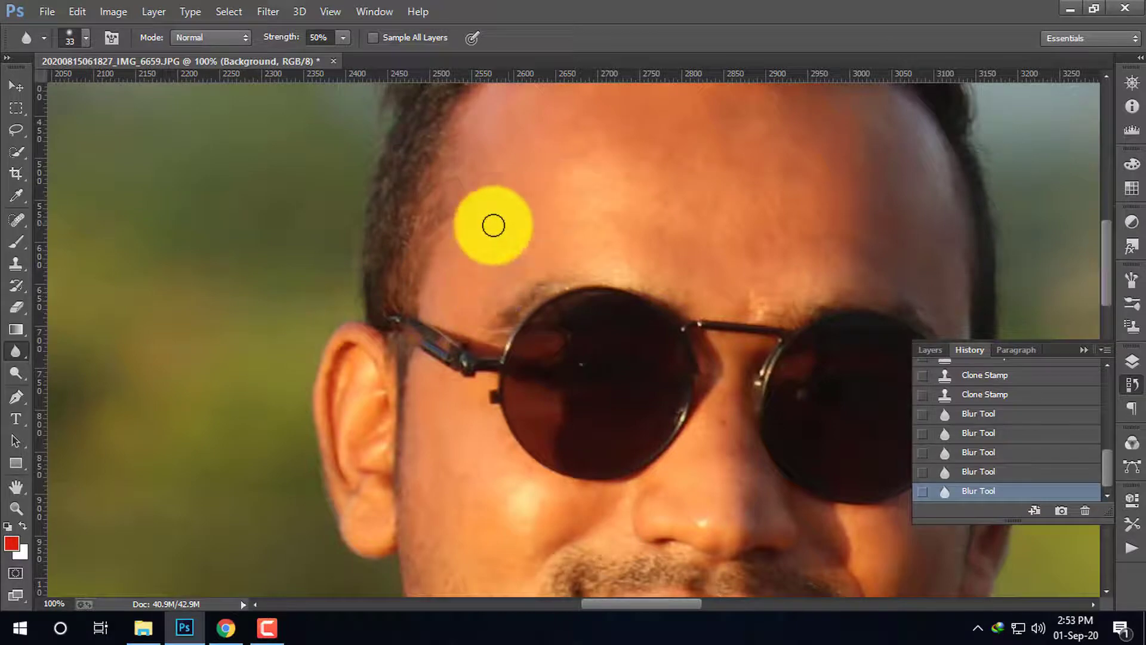
pyautogui.scroll(3, 657, 177)
pyautogui.moveTo(606, 210)
pyautogui.mouseDown()
pyautogui.moveTo(486, 223)
pyautogui.moveTo(763, 210)
pyautogui.mouseUp()
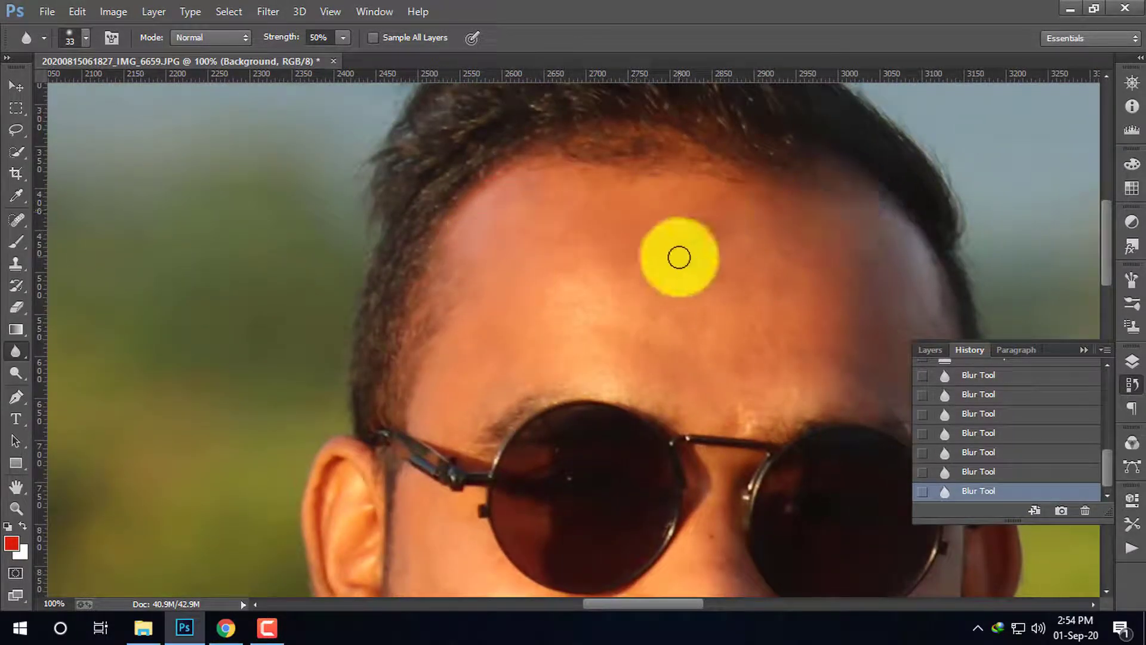
pyautogui.moveTo(677, 239)
pyautogui.mouseDown()
pyautogui.moveTo(768, 225)
pyautogui.moveTo(770, 259)
pyautogui.mouseUp()
# Enlarge the Blur brush to 62 px and soften the forehead and brow.
pyautogui.rightClick(675, 292)
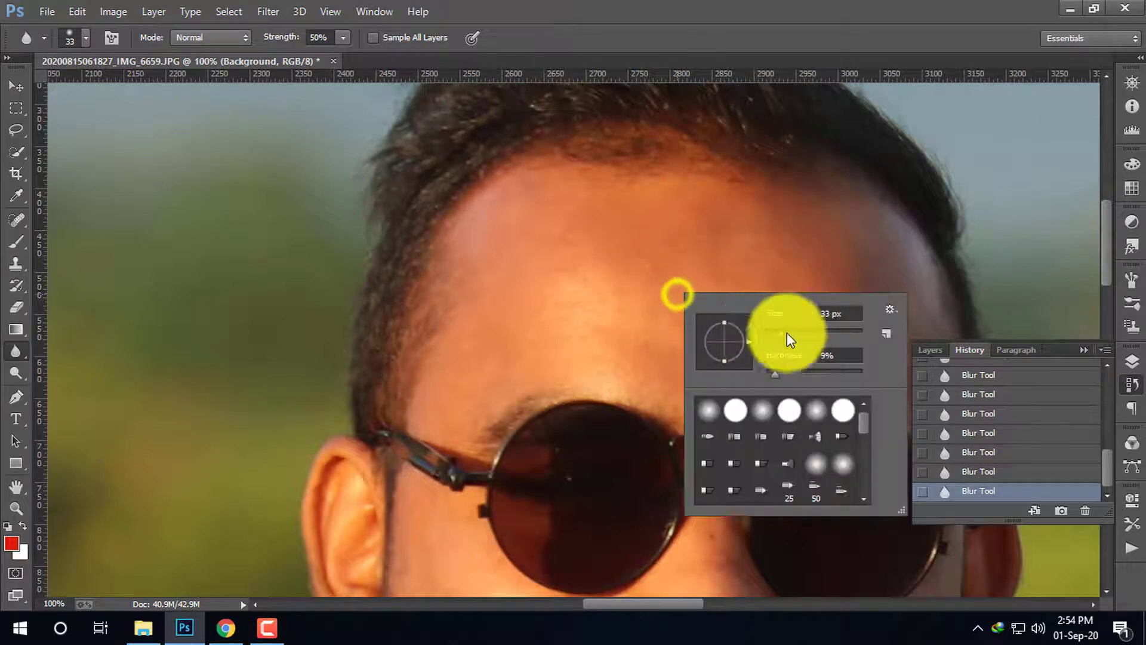
pyautogui.moveTo(787, 332); pyautogui.dragTo(805, 332)
pyautogui.click(587, 286)
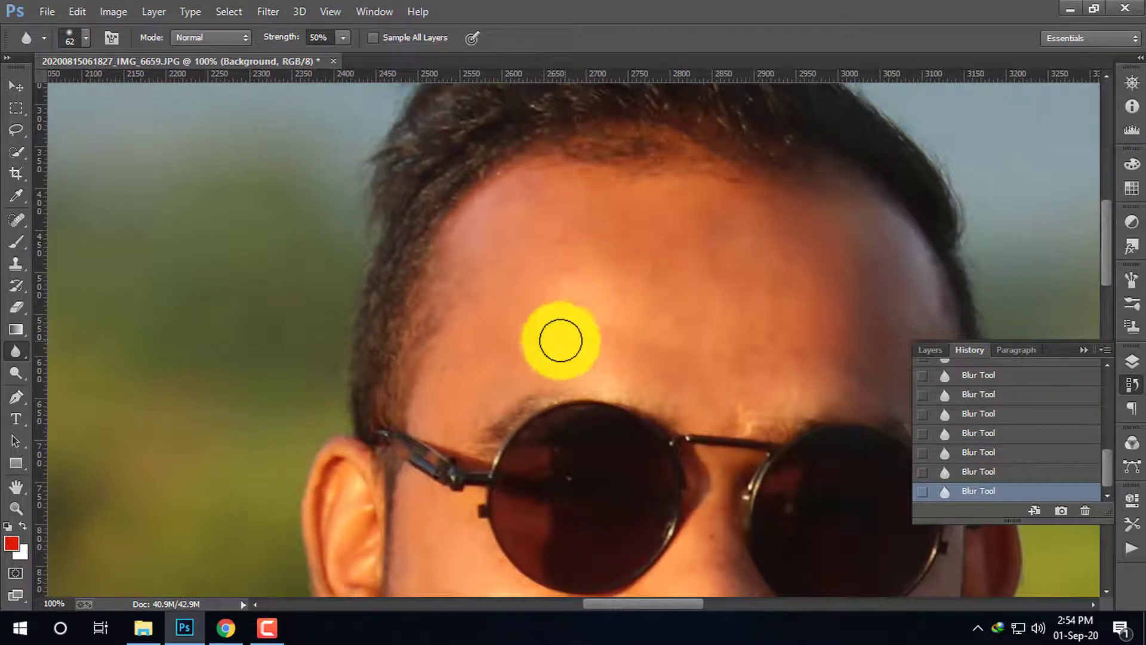
pyautogui.moveTo(829, 213); pyautogui.dragTo(889, 291)
pyautogui.click(717, 327)
pyautogui.hscroll(3, 622, 297)
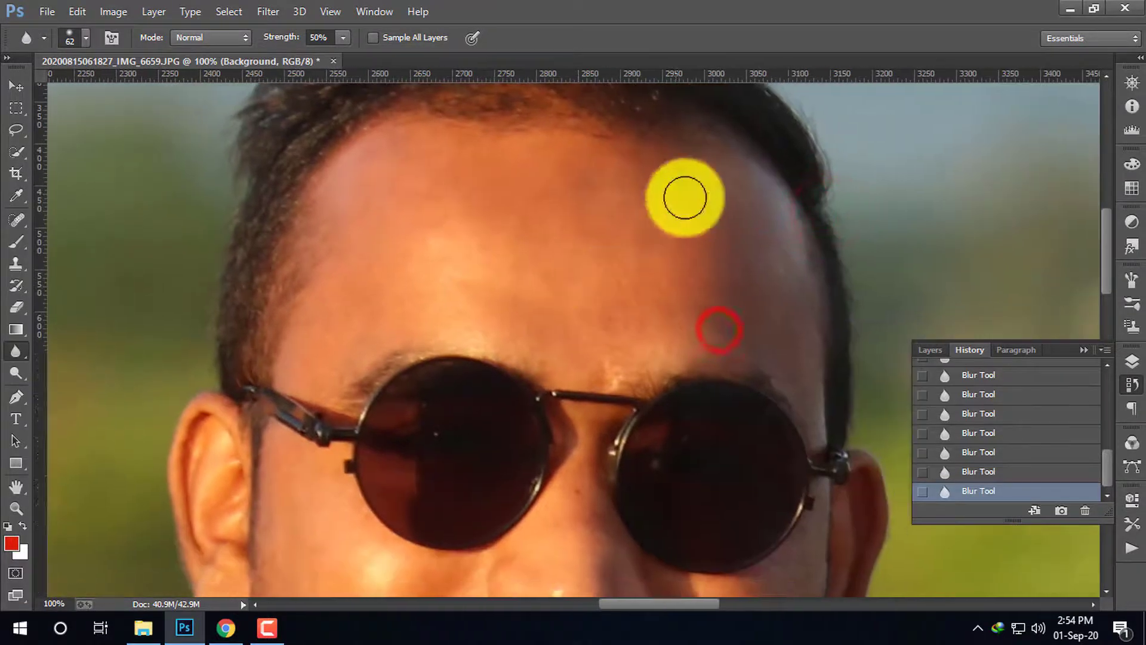
pyautogui.click(712, 185)
pyautogui.click(684, 325)
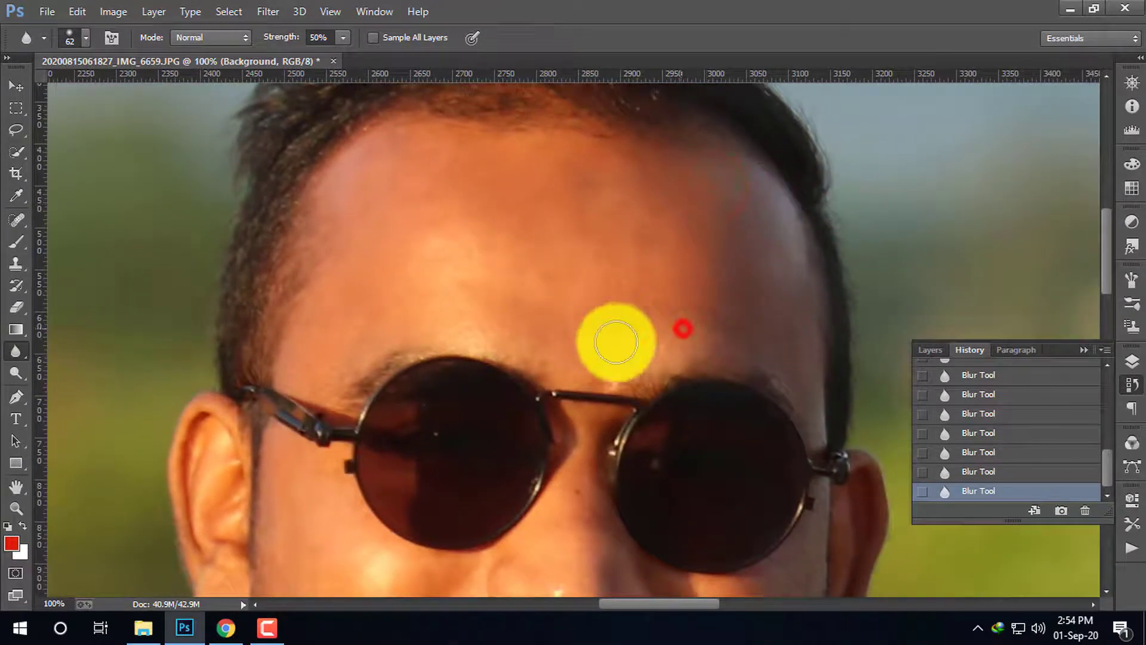
# Blur the nose and cheek down toward the jaw.
pyautogui.moveTo(582, 291); pyautogui.dragTo(584, 206)
pyautogui.moveTo(577, 352); pyautogui.dragTo(606, 270)
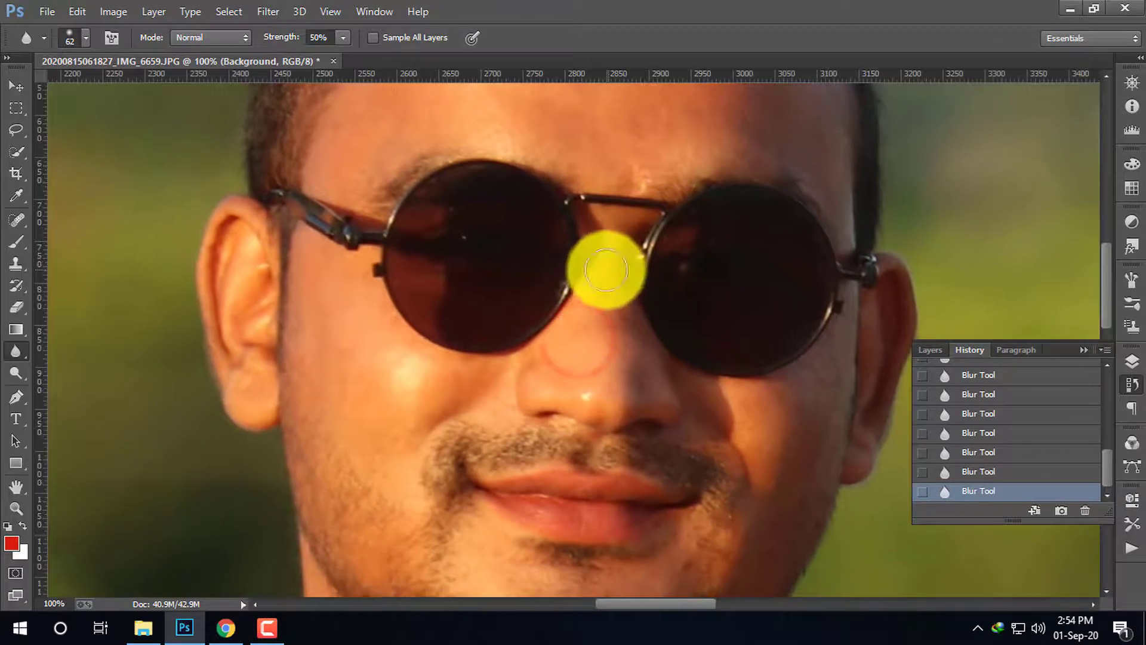
pyautogui.moveTo(639, 329)
pyautogui.mouseDown()
pyautogui.moveTo(647, 367)
pyautogui.moveTo(532, 370)
pyautogui.mouseUp()
pyautogui.moveTo(726, 397)
pyautogui.mouseDown()
pyautogui.moveTo(769, 468)
pyautogui.moveTo(801, 383)
pyautogui.mouseUp()
pyautogui.moveTo(779, 474); pyautogui.dragTo(660, 438)
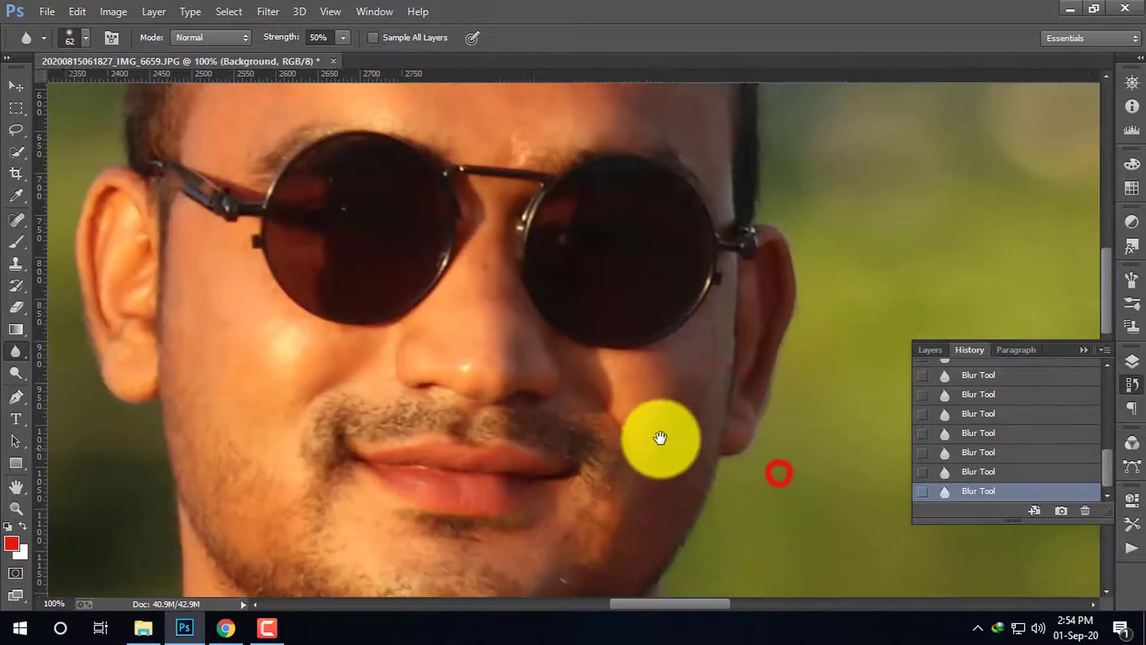
pyautogui.moveTo(591, 306)
pyautogui.mouseDown()
pyautogui.moveTo(589, 383)
pyautogui.moveTo(520, 409)
pyautogui.mouseUp()
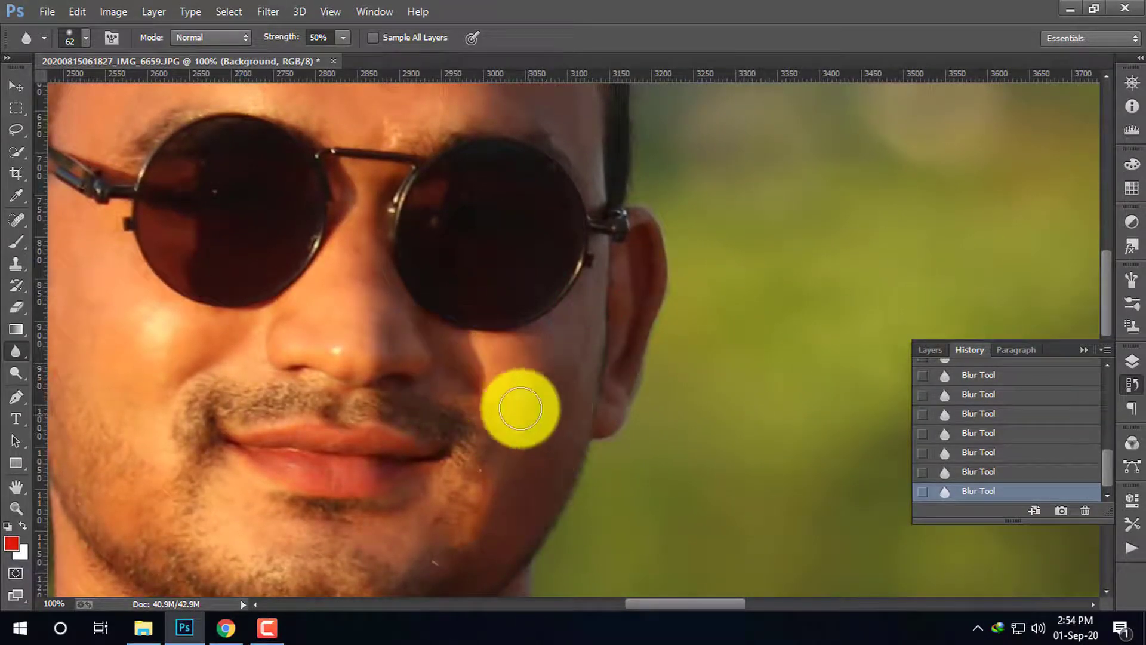
# Soften the chin, beard and the skin beside the nose.
pyautogui.moveTo(418, 332)
pyautogui.mouseDown()
pyautogui.moveTo(411, 529)
pyautogui.moveTo(515, 413)
pyautogui.mouseUp()
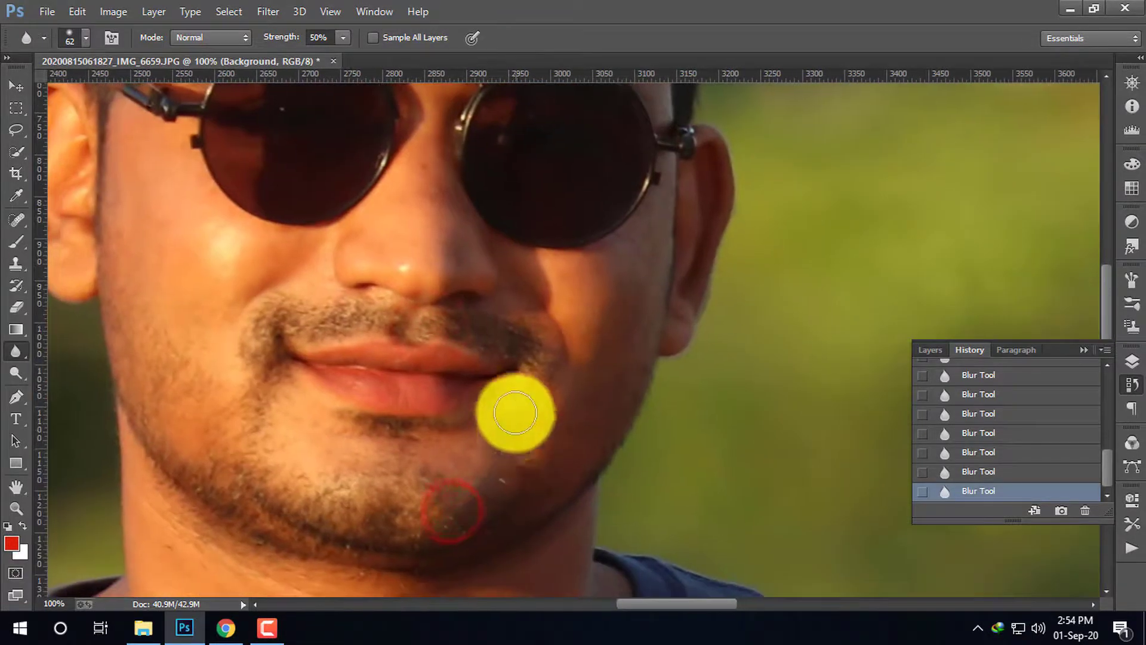
pyautogui.click(290, 446)
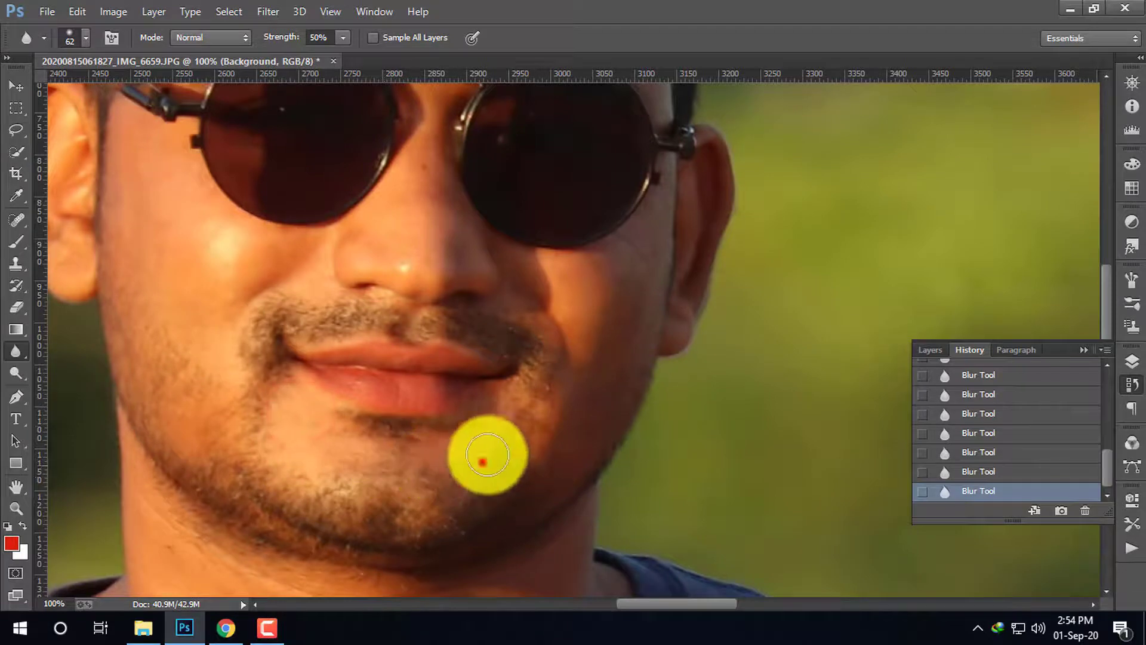
pyautogui.moveTo(486, 459); pyautogui.dragTo(522, 426)
pyautogui.click(597, 330)
pyautogui.click(461, 219)
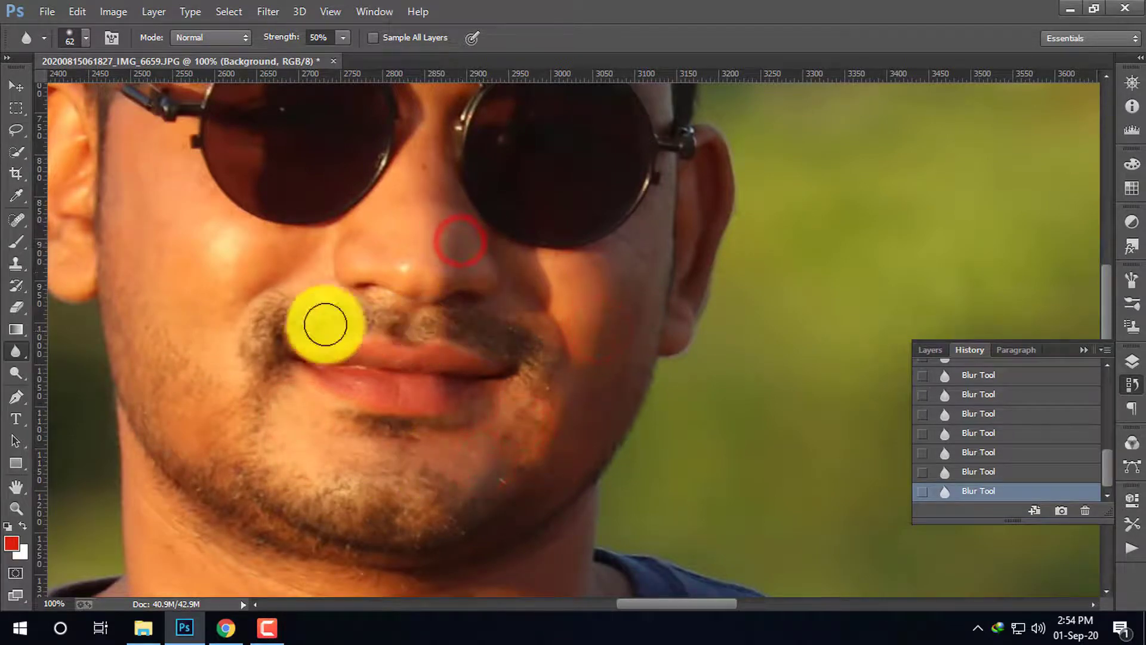
# Blur the jawline and the neck skin.
pyautogui.moveTo(228, 390); pyautogui.dragTo(300, 325)
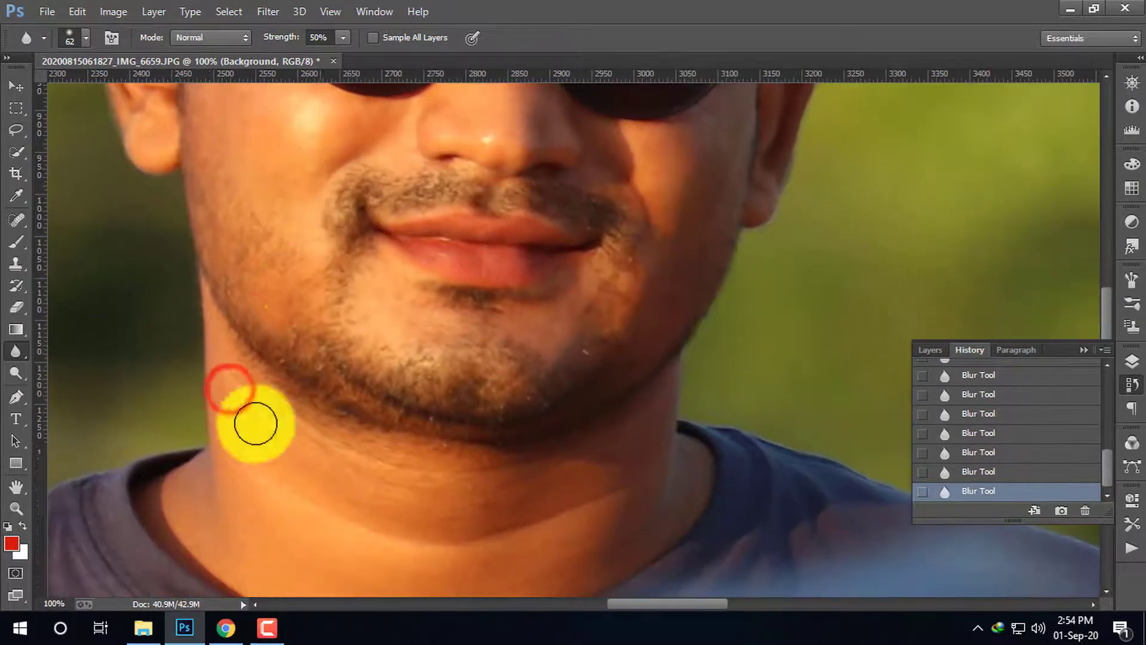
pyautogui.click(197, 313)
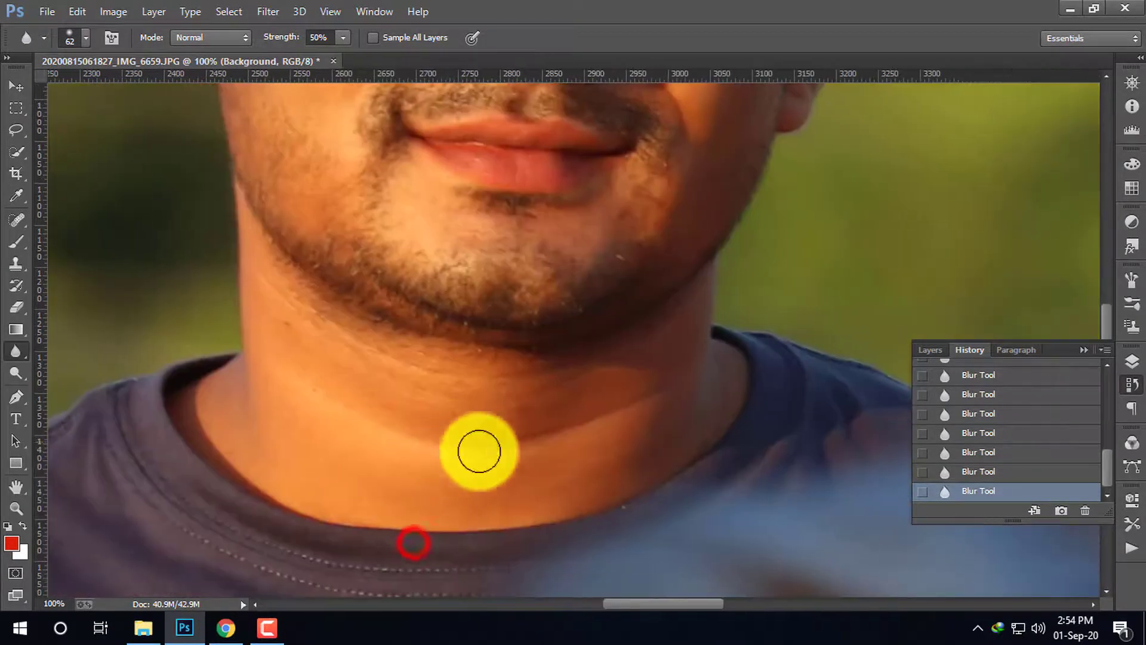
pyautogui.moveTo(409, 541); pyautogui.dragTo(478, 453)
pyautogui.click(625, 474)
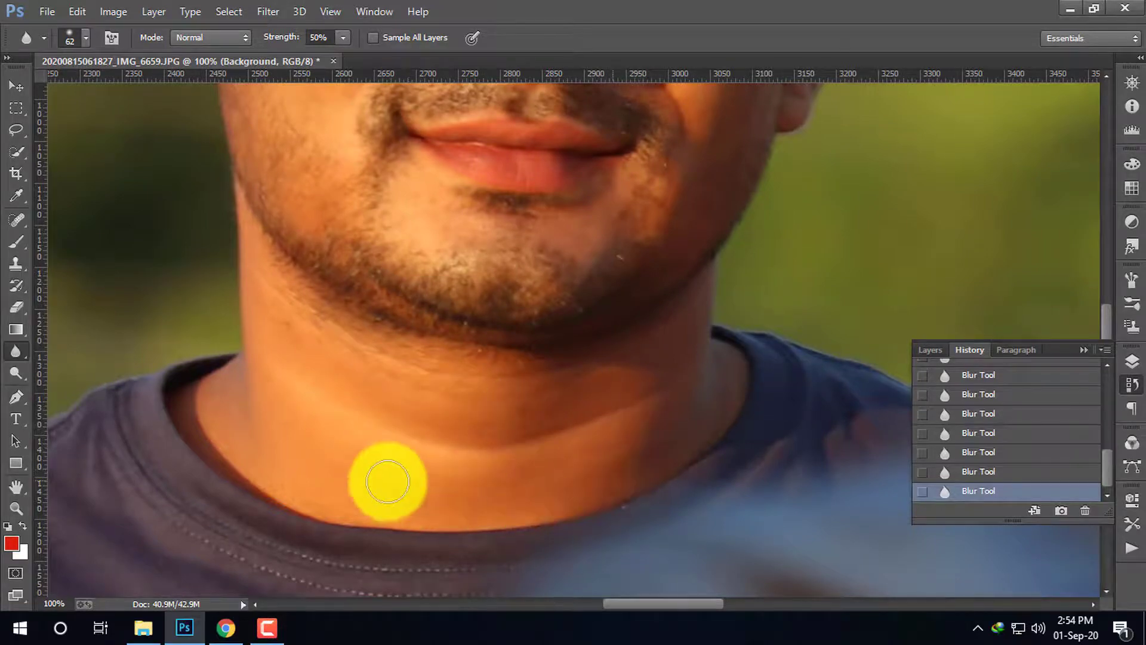
# Reposition the view to show both faces, centring the right-hand face.
pyautogui.scroll(-2, 653, 499)
pyautogui.scroll(-1, 653, 499)
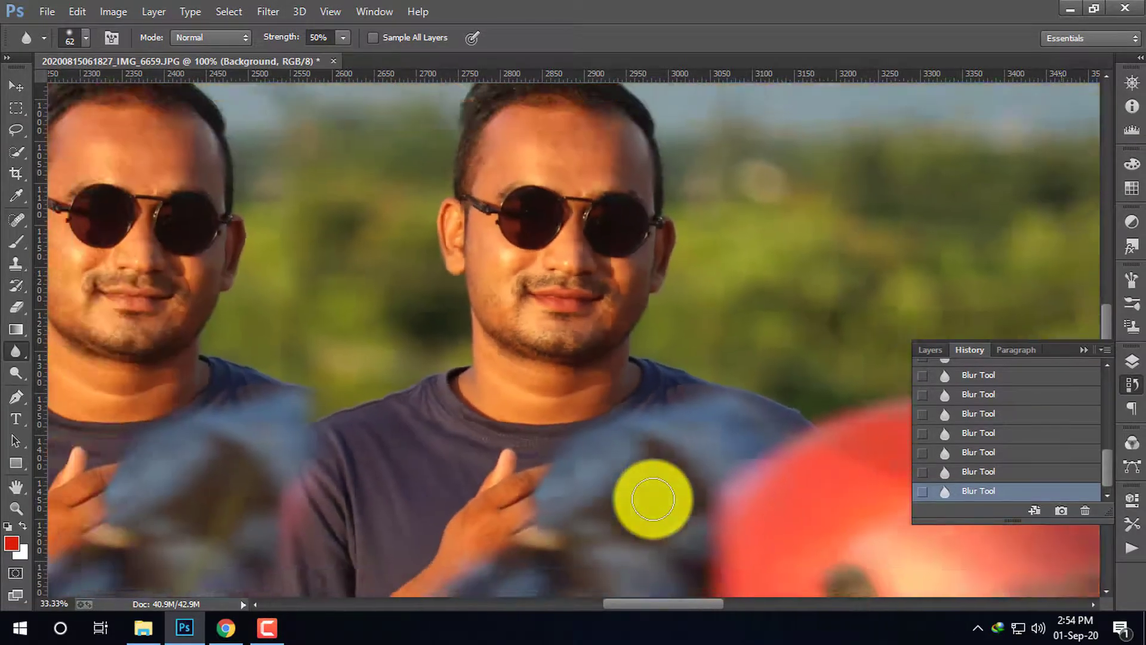
pyautogui.scroll(-1, 652, 499)
pyautogui.scroll(1, 531, 289)
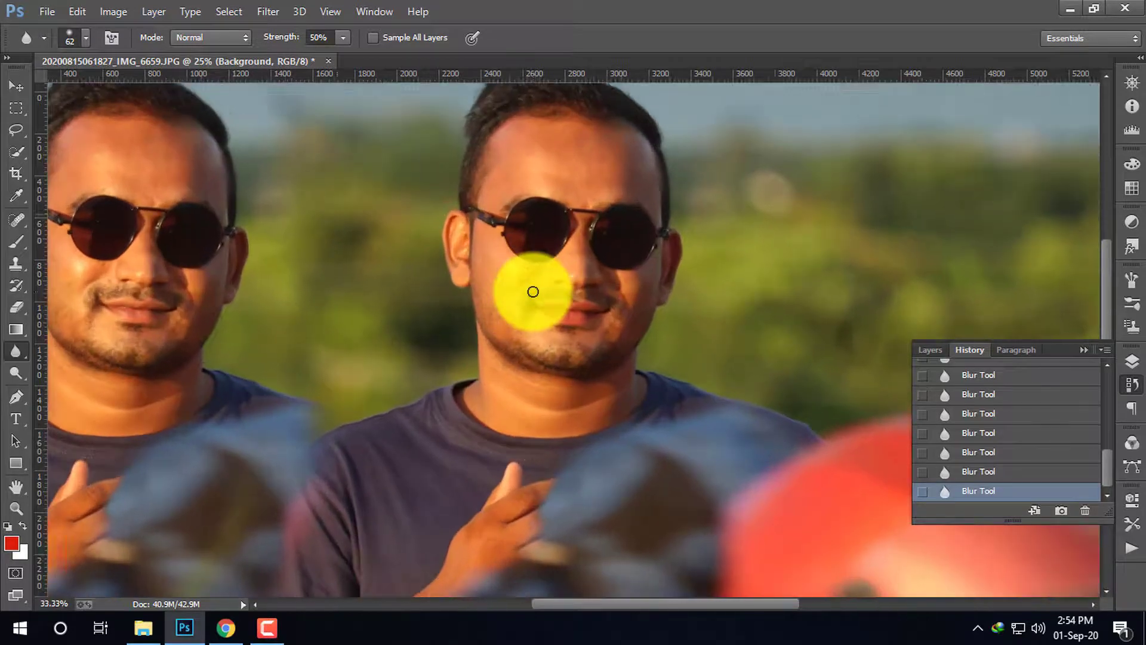
pyautogui.moveTo(247, 288); pyautogui.dragTo(372, 305)
pyautogui.scroll(1, 374, 305)
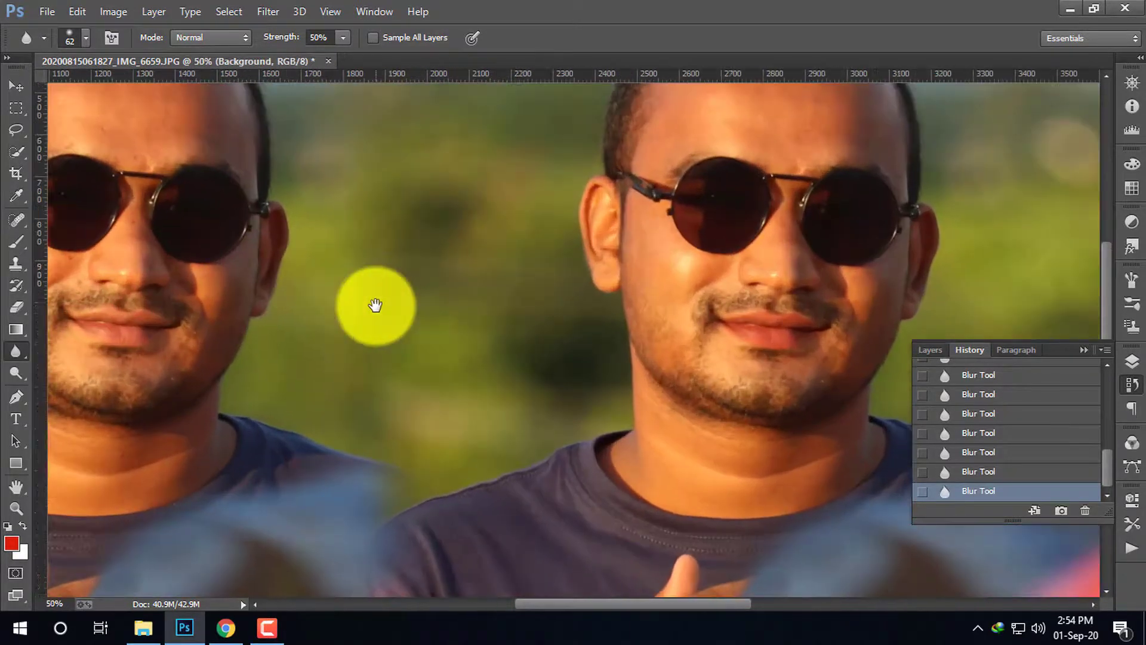
pyautogui.moveTo(276, 313); pyautogui.dragTo(360, 399)
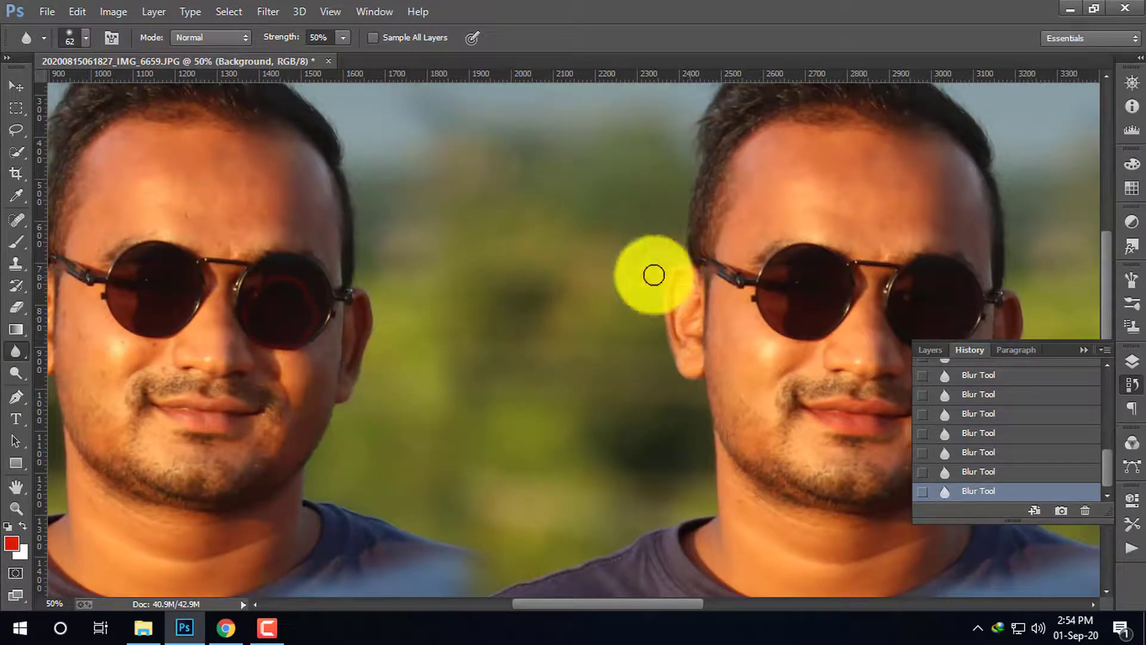
pyautogui.moveTo(955, 231); pyautogui.dragTo(654, 199)
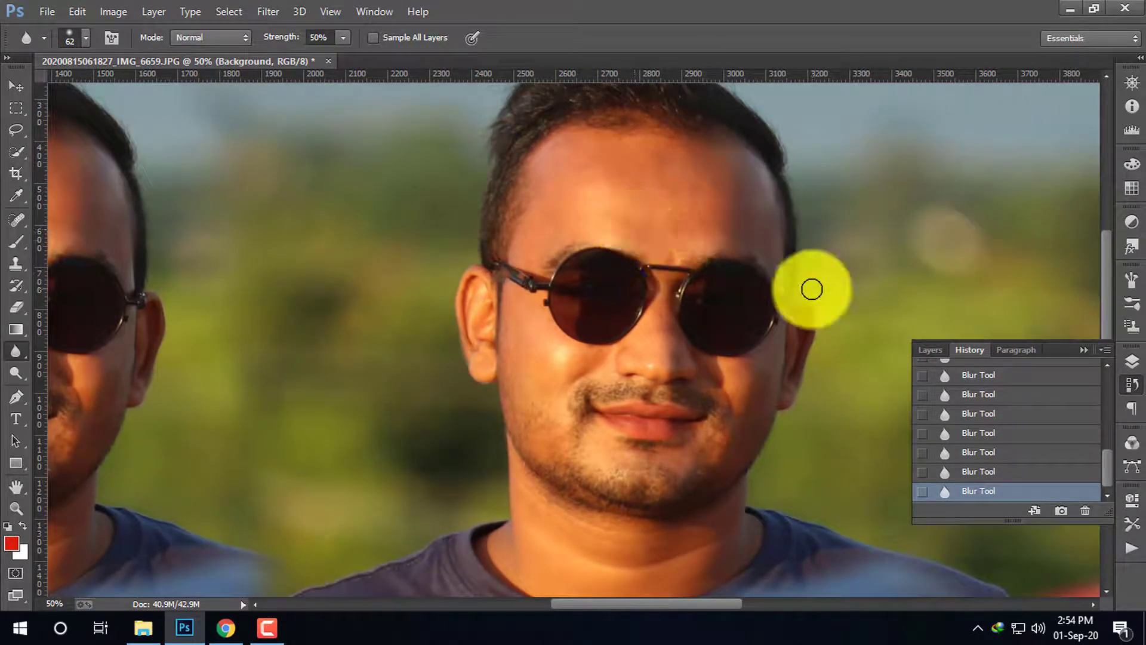
# Zoom to 50% and blur two spots on the forehead.
pyautogui.hotkey('ctrl', '-')
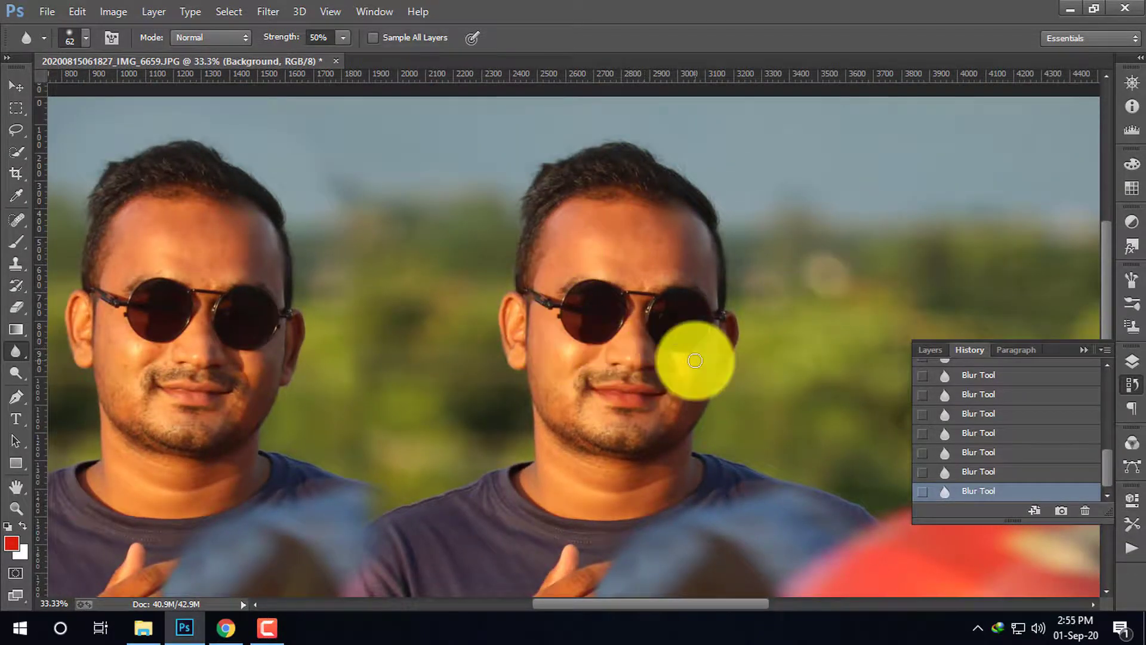
pyautogui.hotkey('ctrl', '+')
pyautogui.hotkey('ctrl', '+')
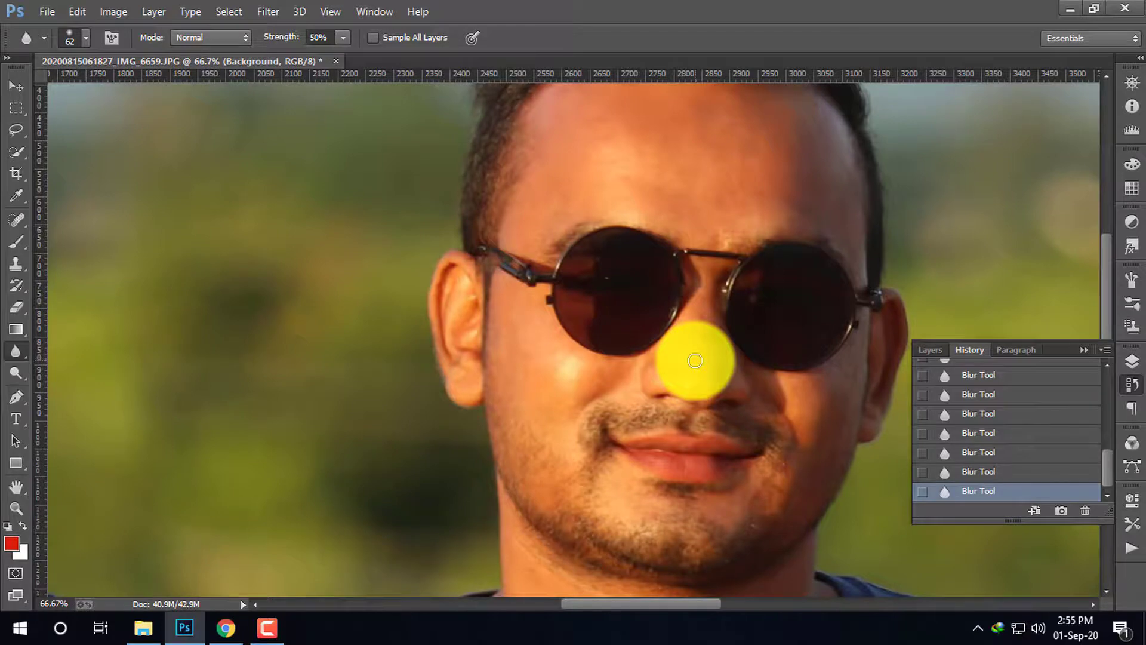
pyautogui.hotkey('ctrl', '-')
pyautogui.moveTo(674, 358); pyautogui.dragTo(579, 466)
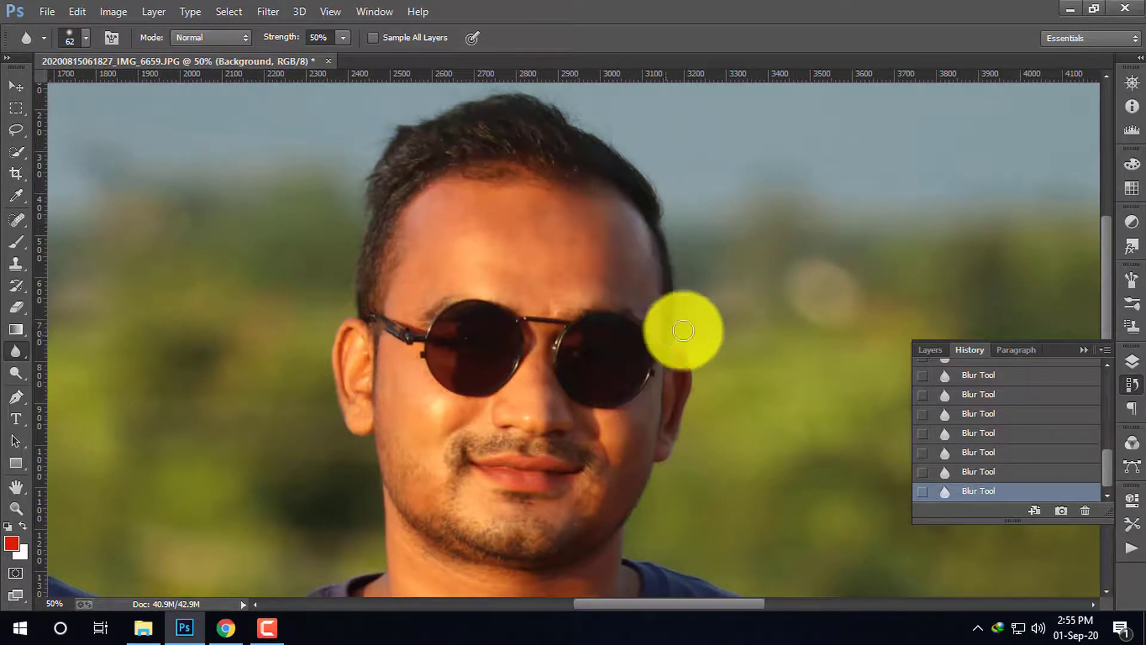
pyautogui.click(498, 203)
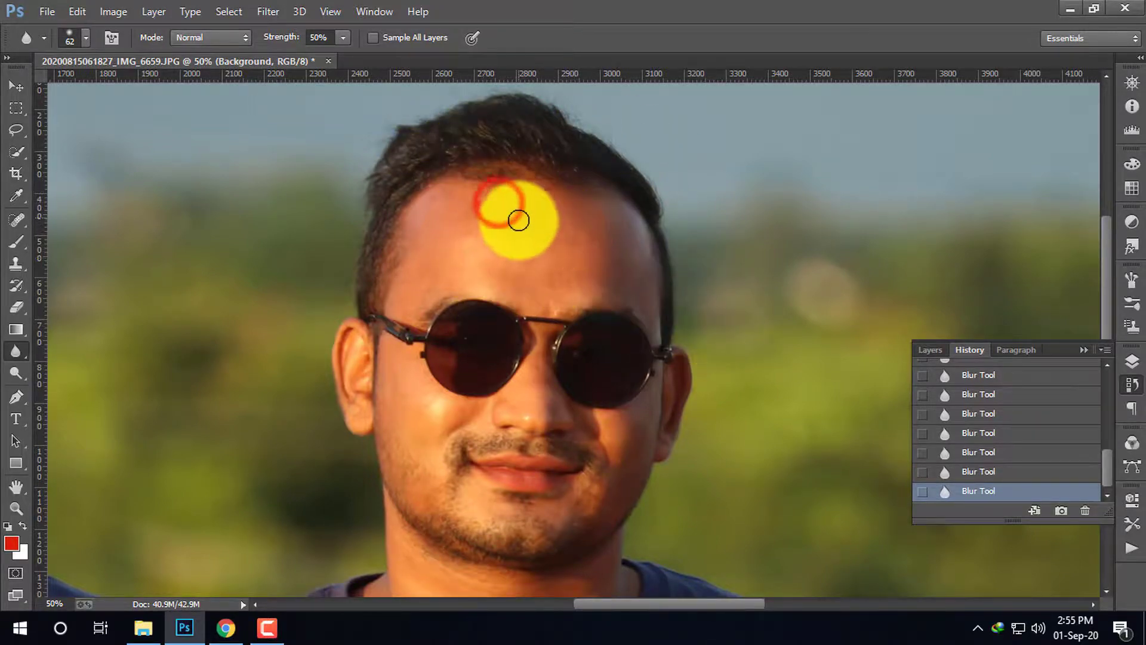
pyautogui.click(567, 235)
# Show the Layers list with Layer 1 and Background, then switch to the browser.
pyautogui.click(930, 350)
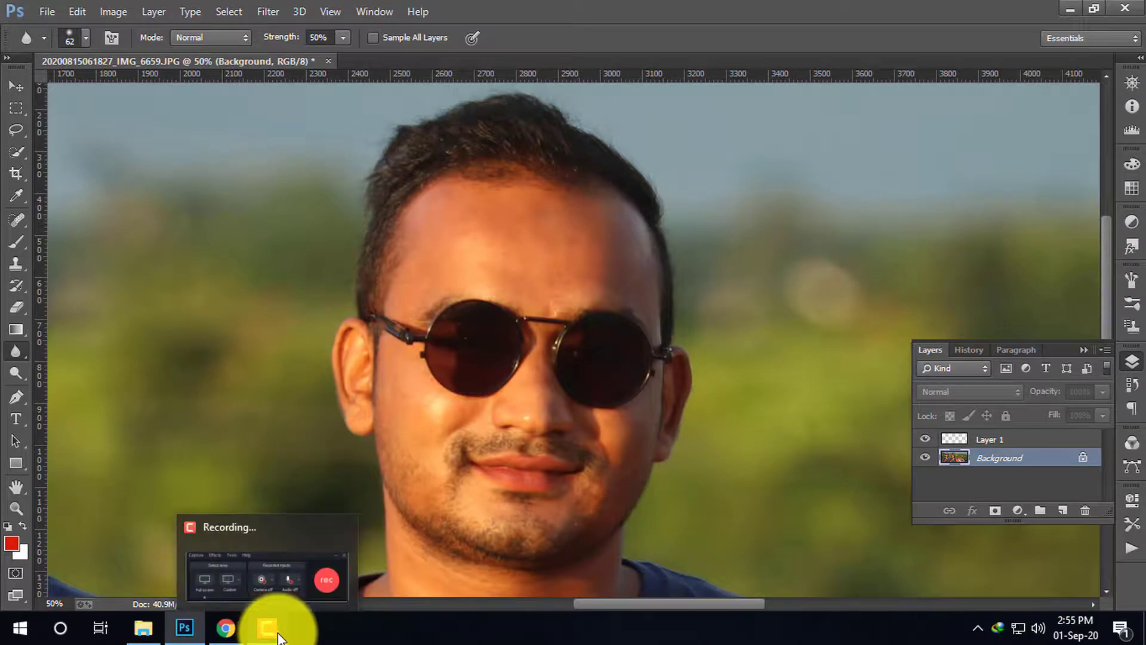
pyautogui.hotkey('ctrl', '-')
pyautogui.hotkey('ctrl', '-')
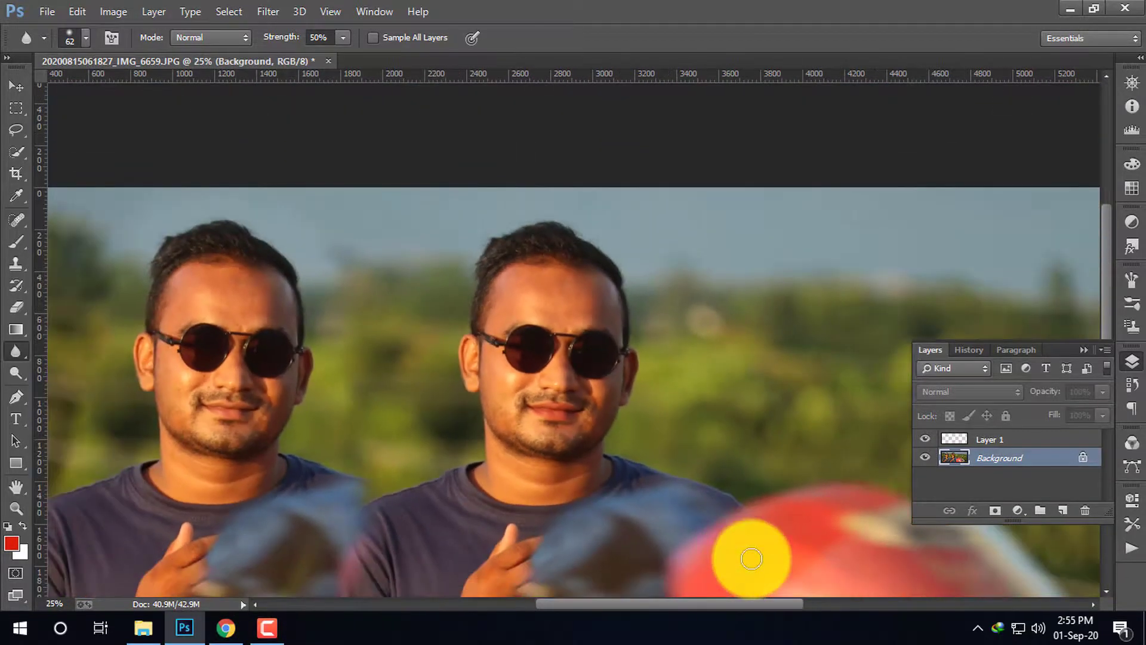
pyautogui.hotkey('ctrl', '+')
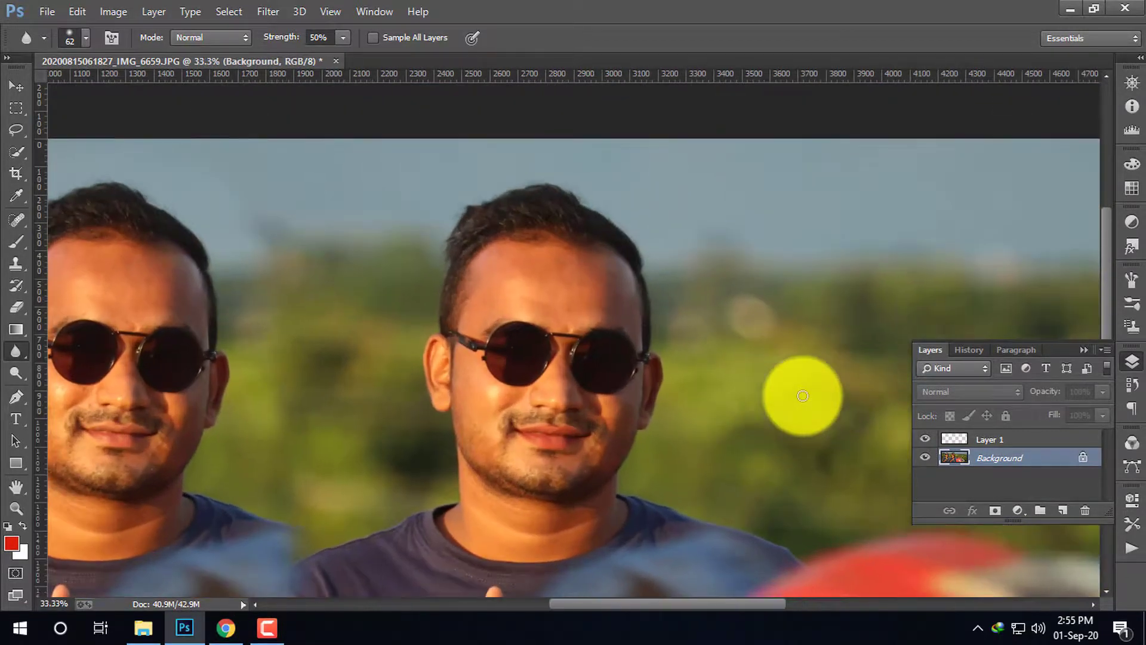
pyautogui.moveTo(396, 429); pyautogui.dragTo(484, 410)
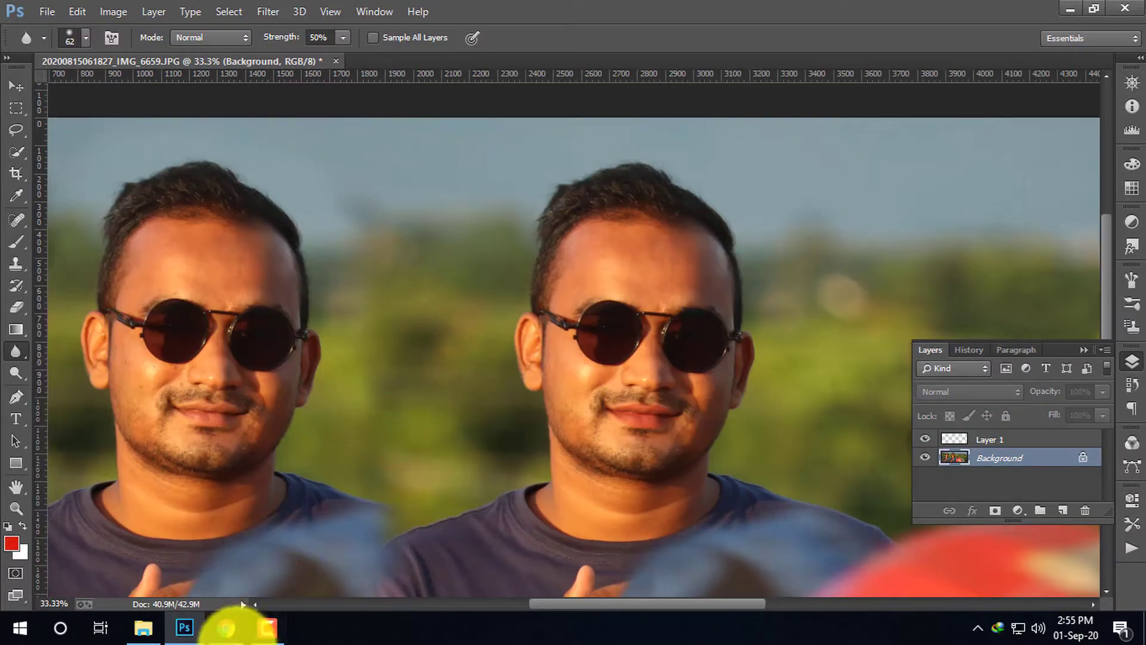
pyautogui.click(268, 634)
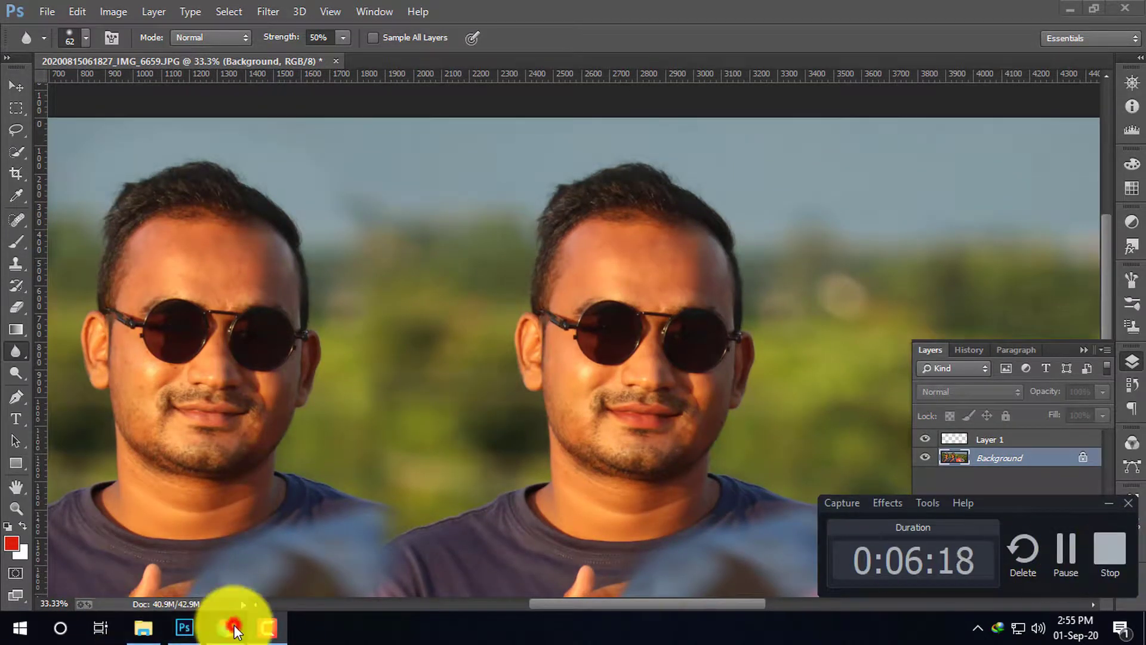
pyautogui.click(233, 626)
# Dismiss the YouTube search suggestions and scroll the channel Playlists page back up.
pyautogui.click(670, 163)
pyautogui.click(374, 109)
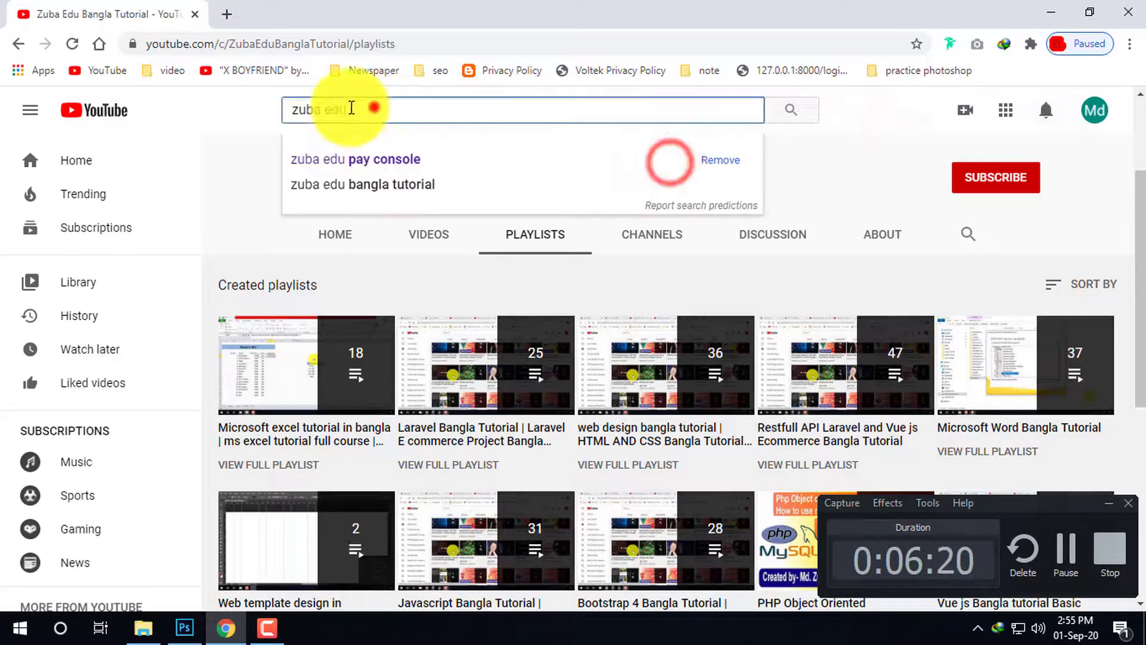
pyautogui.click(819, 138)
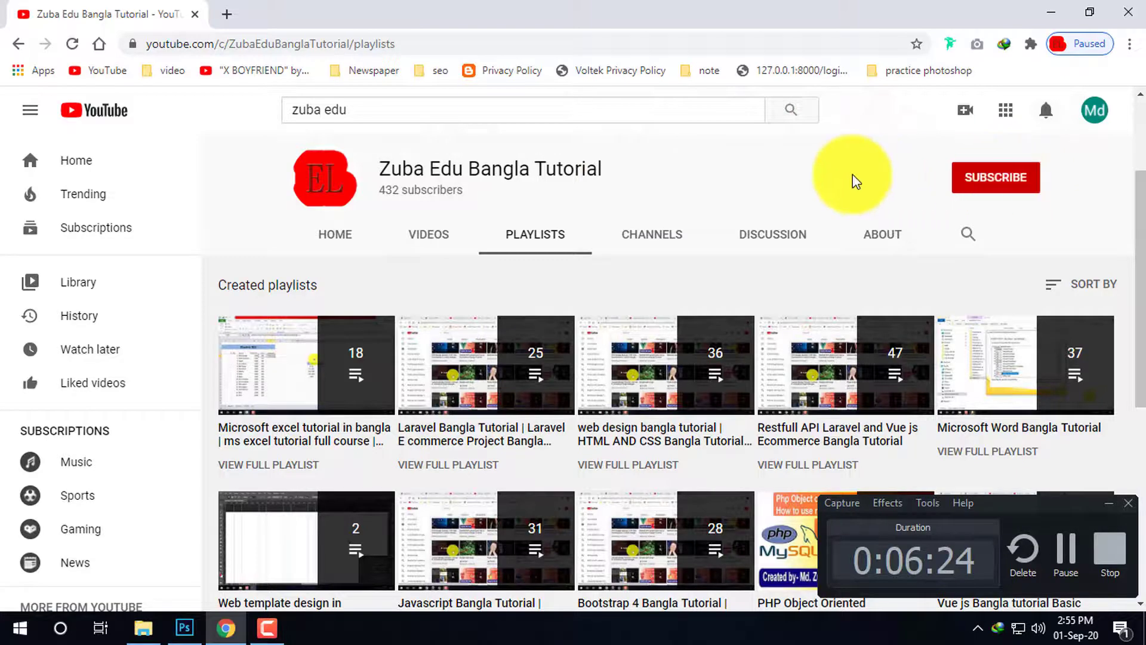
pyautogui.click(766, 171)
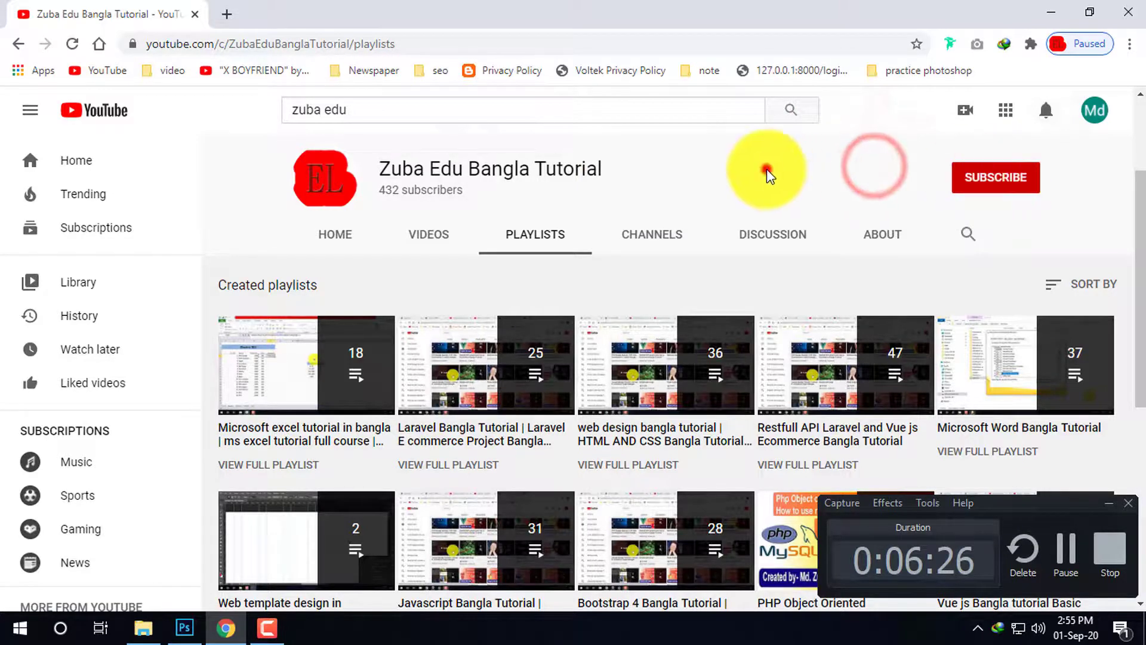
pyautogui.click(721, 179)
pyautogui.click(755, 177)
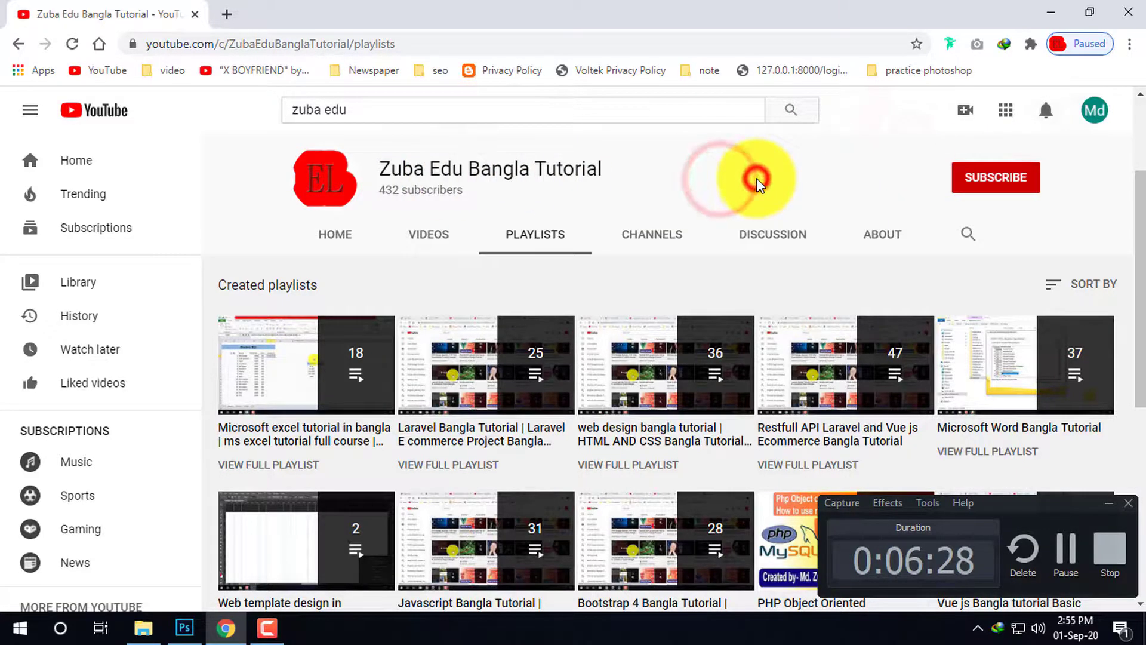
pyautogui.scroll(-2, 626, 263)
pyautogui.scroll(4, 295, 333)
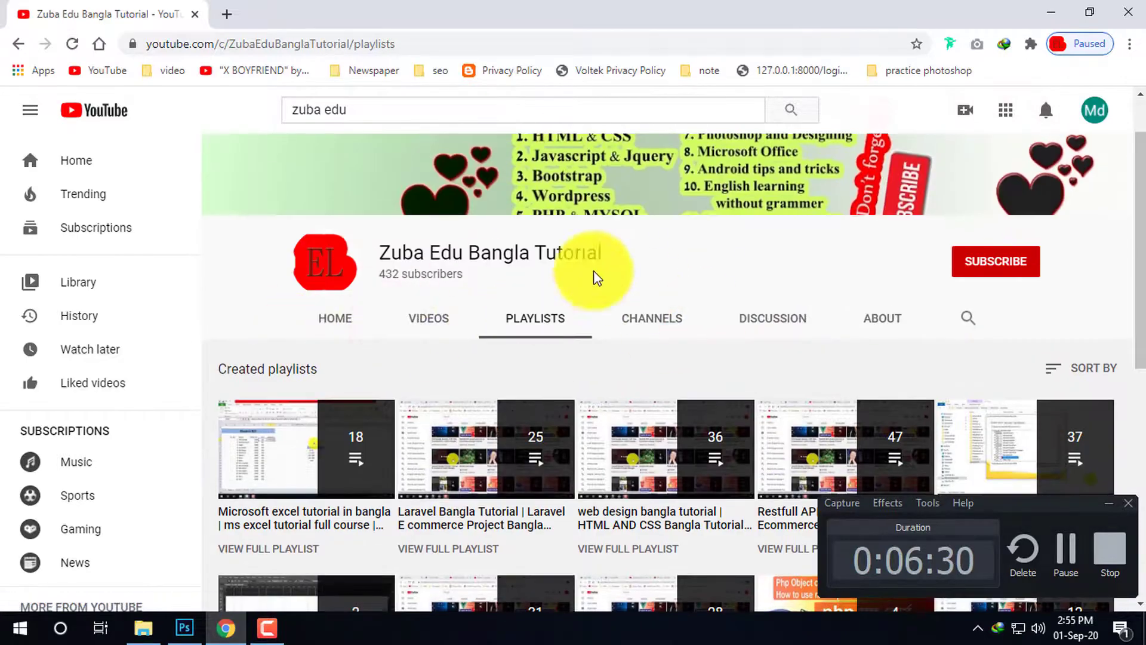
pyautogui.click(791, 248)
# Return to the browser and select the full channel title text.
pyautogui.click(270, 639)
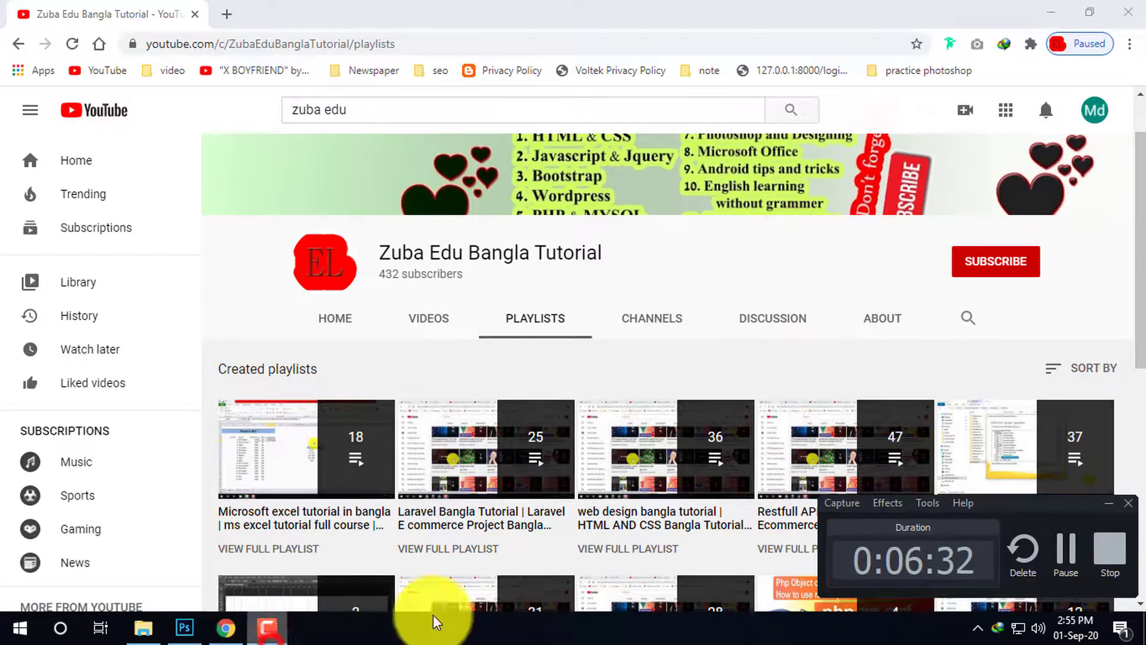
pyautogui.click(703, 263)
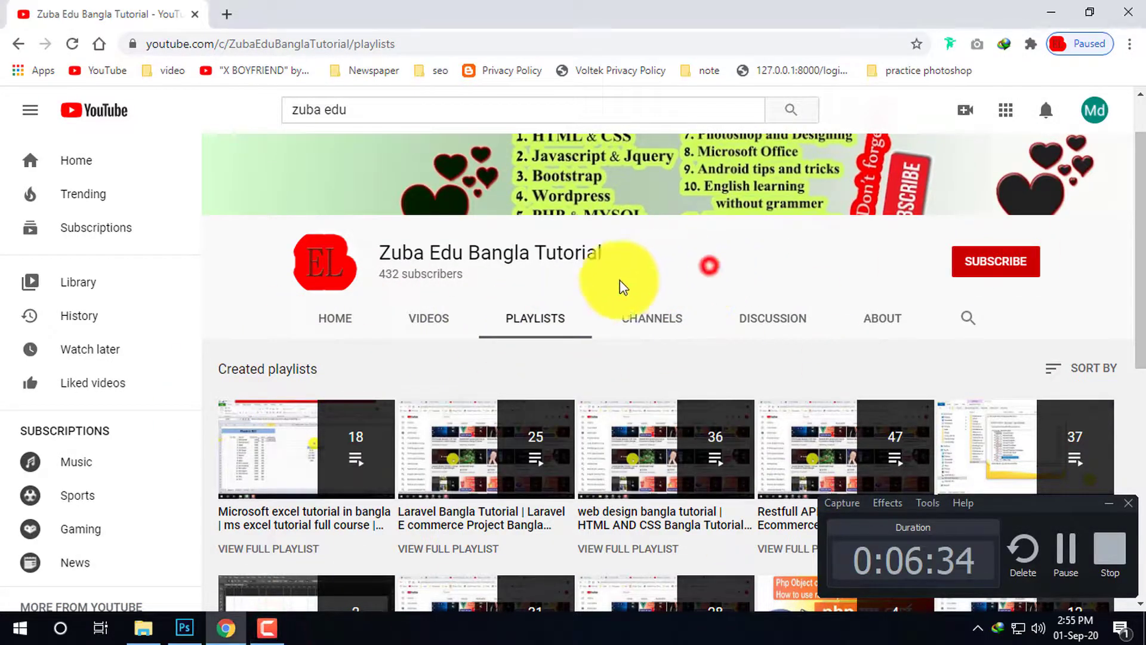
pyautogui.moveTo(703, 256); pyautogui.dragTo(407, 247)
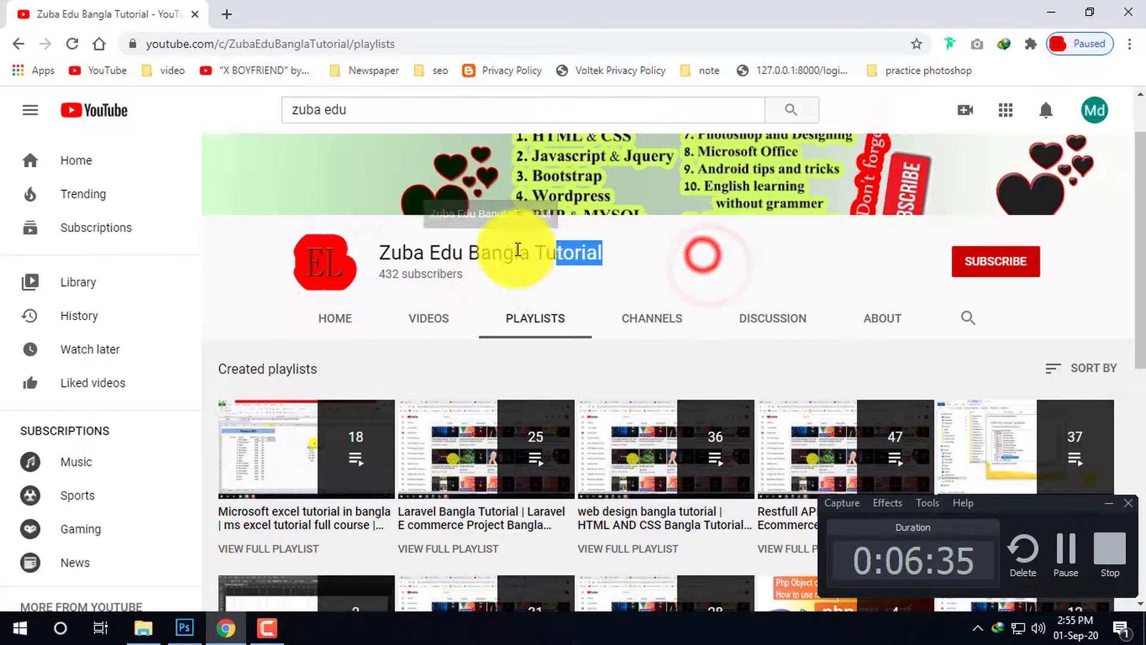
pyautogui.click(686, 246)
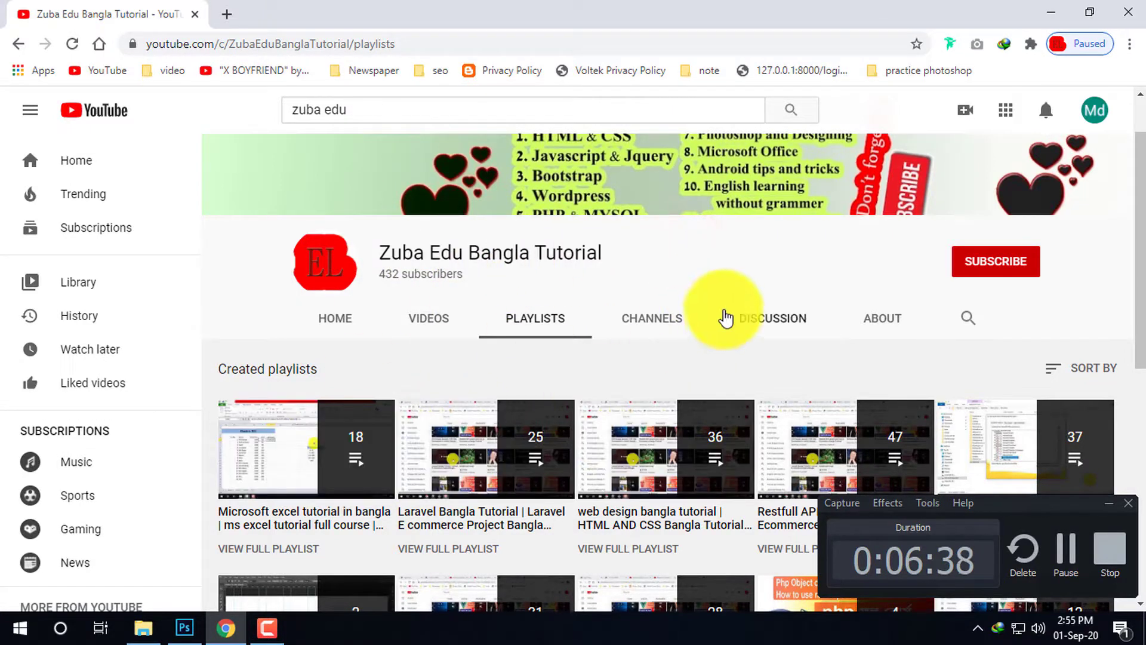
pyautogui.moveTo(690, 252); pyautogui.dragTo(352, 258)
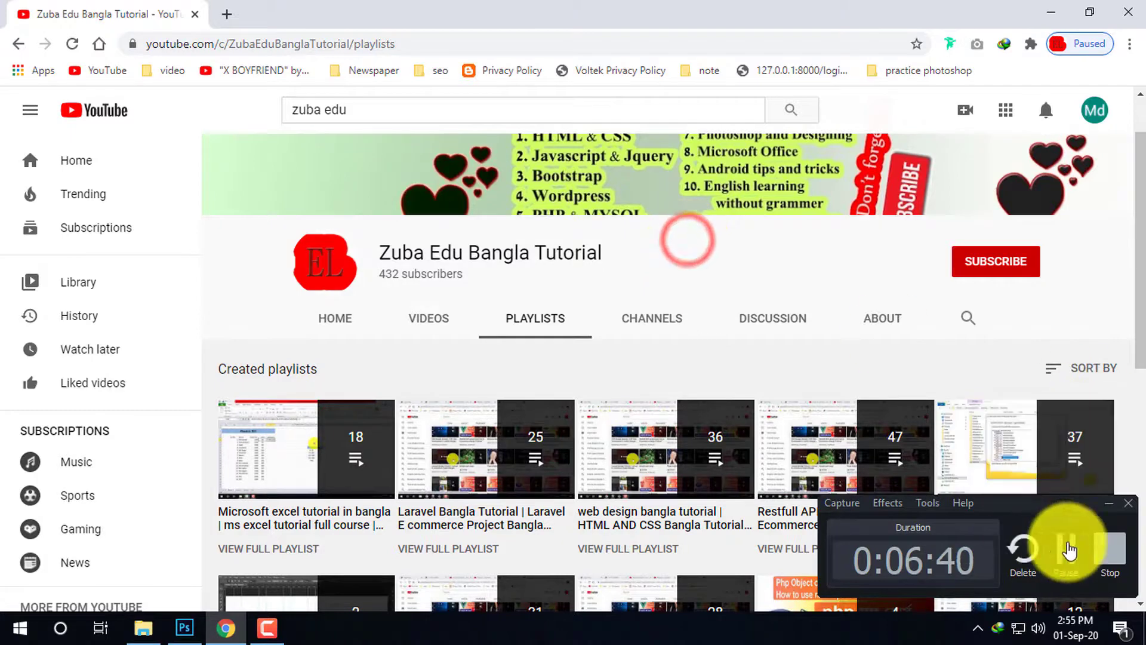